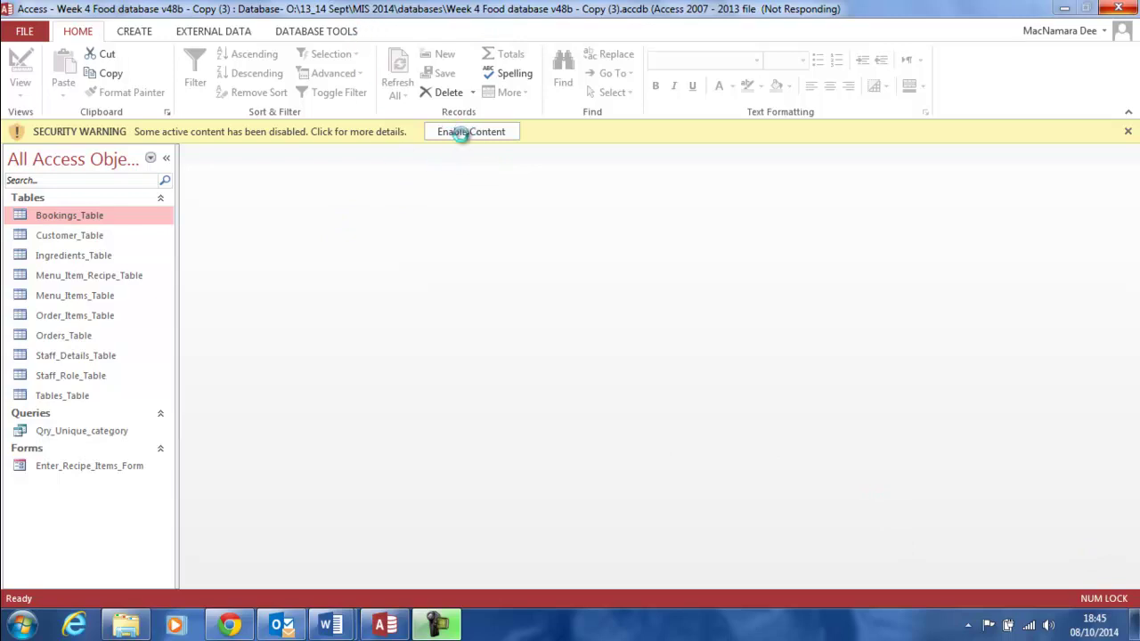
Step: Enable the database's disabled active content
click(461, 132)
click(648, 360)
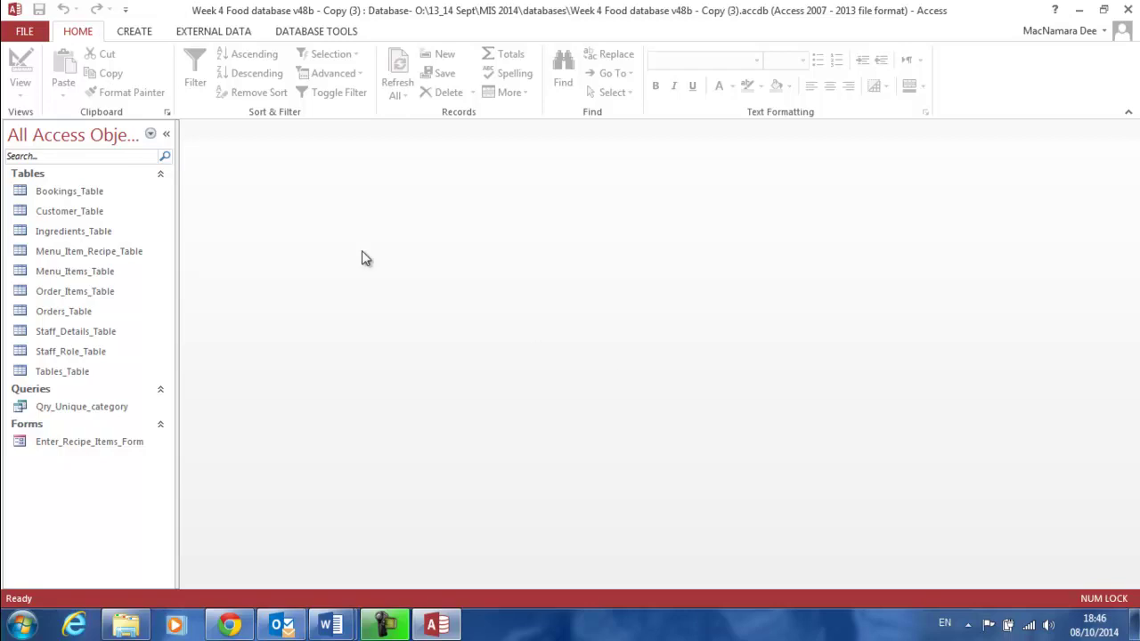
Step: Create a new query in design view containing Menu_Items_Table and Ingredients_Table
click(147, 34)
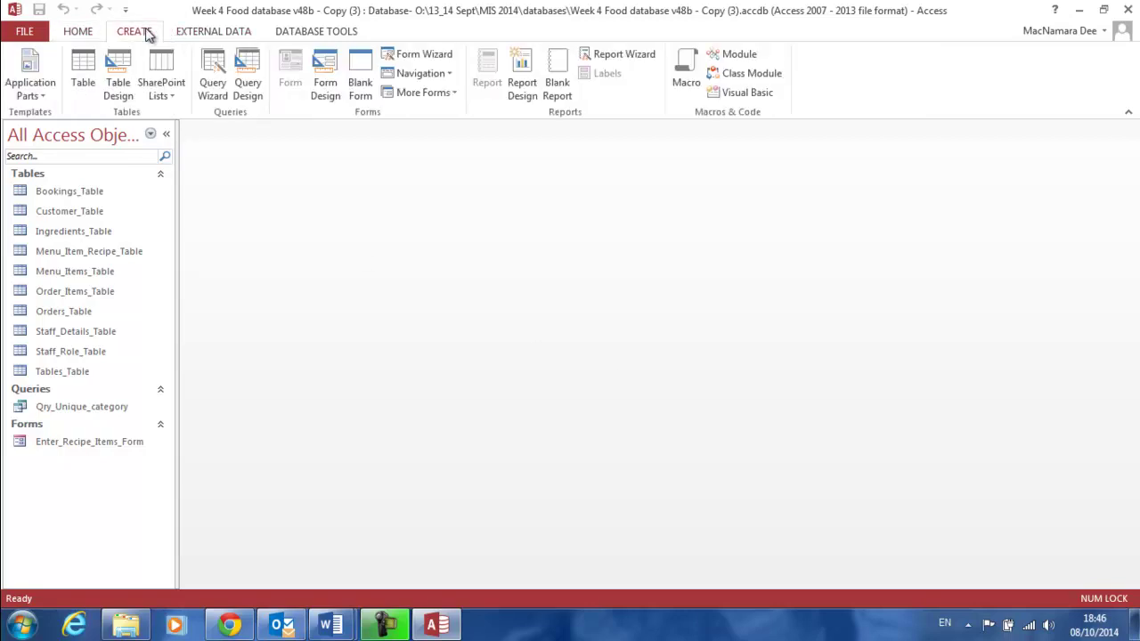
click(249, 73)
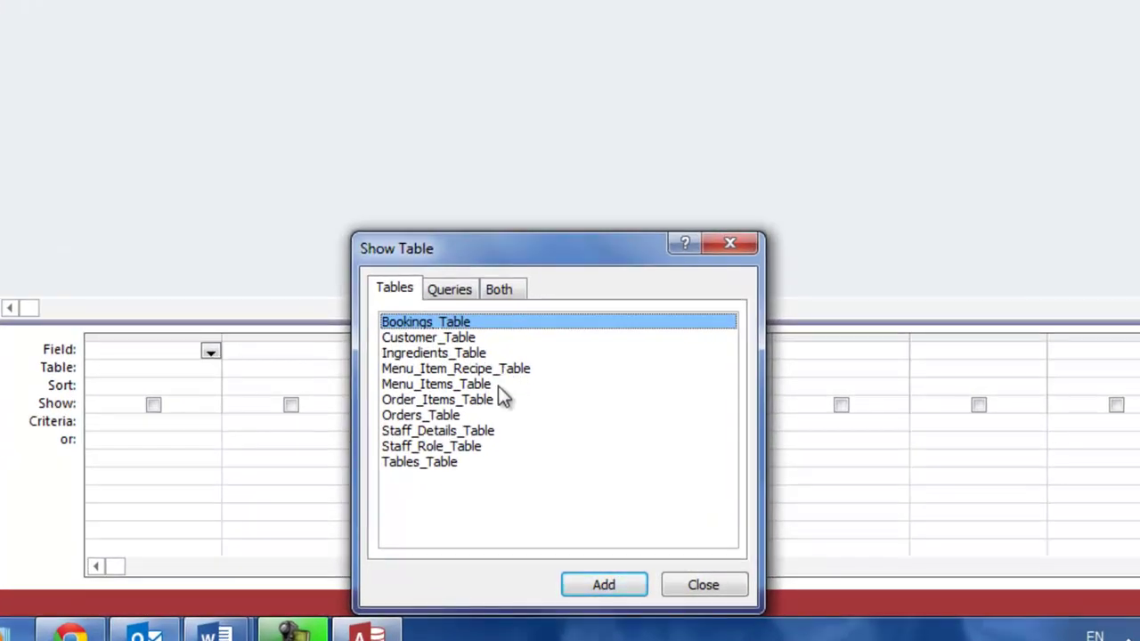
double_click(479, 389)
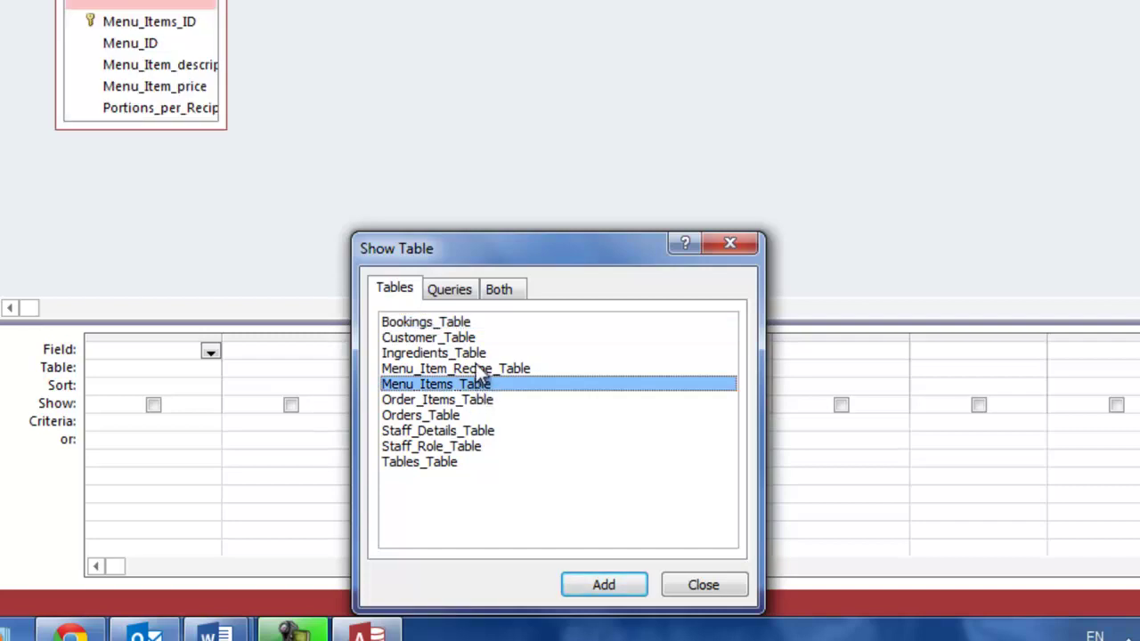
double_click(481, 354)
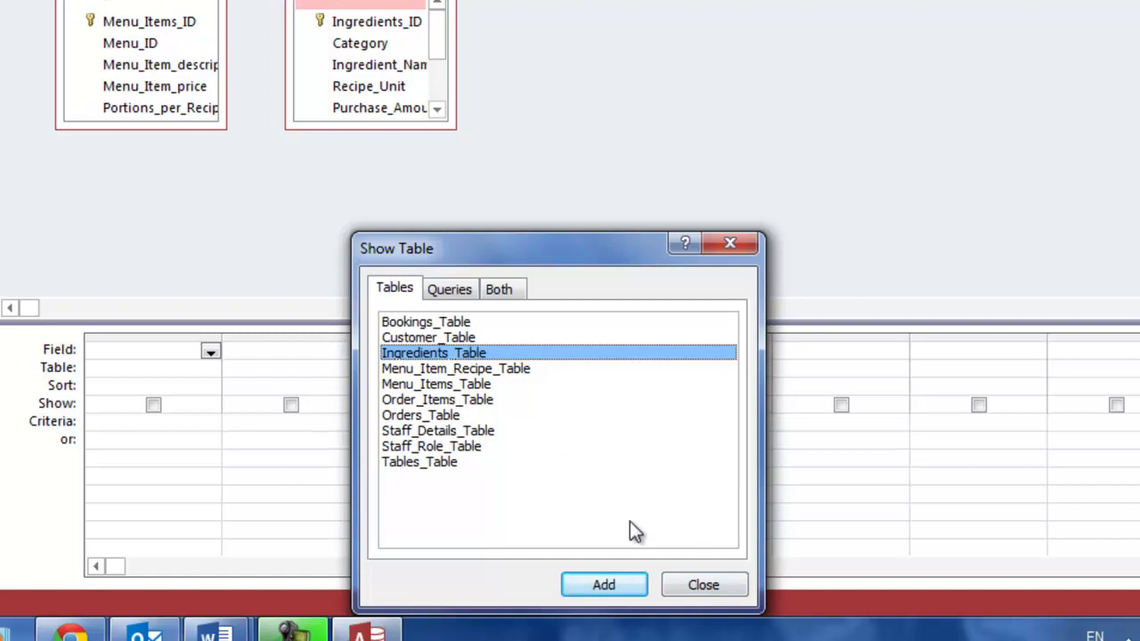
click(710, 581)
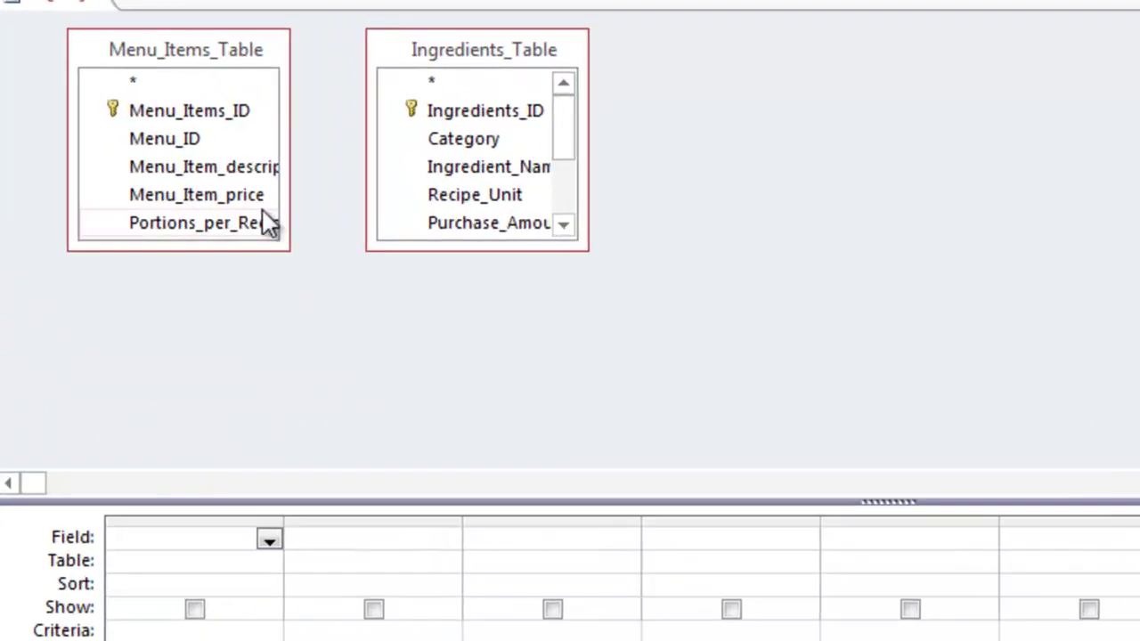
Step: Add Menu_Item_description, Menu_Items_ID, Ingredient_Name and Ingredients_ID to the query and run it
click(227, 167)
double_click(227, 167)
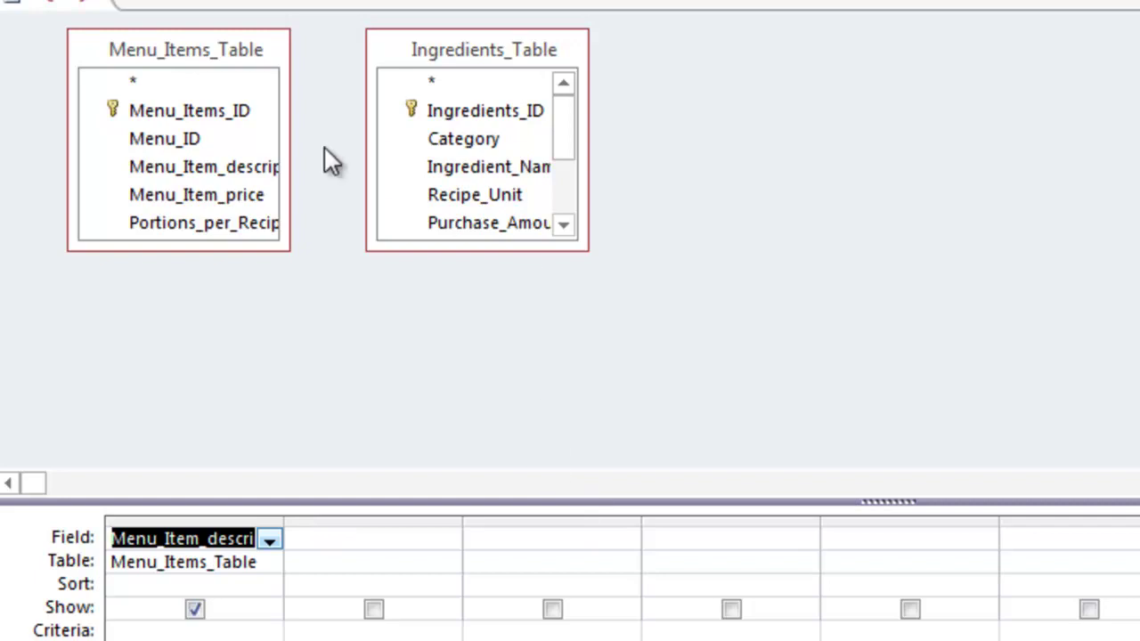
double_click(236, 117)
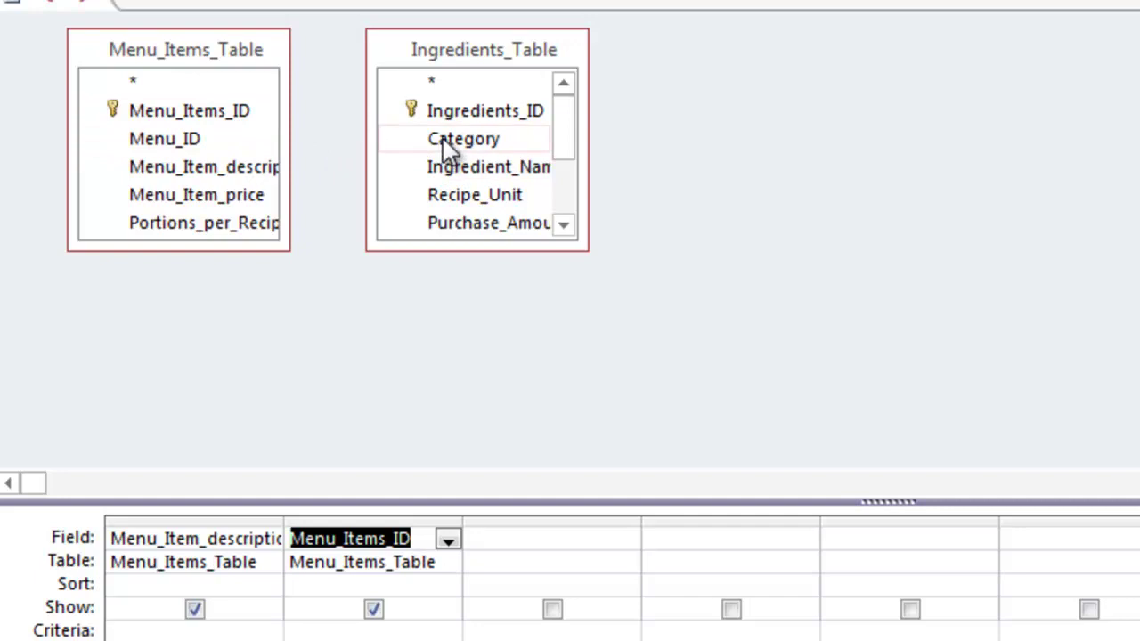
double_click(519, 171)
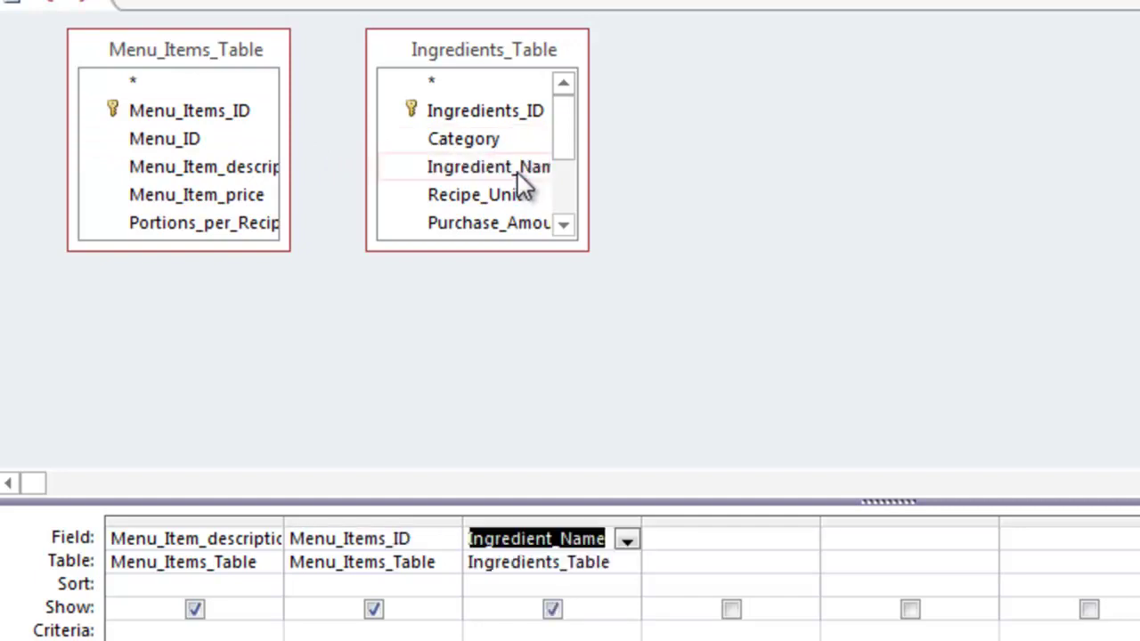
double_click(532, 117)
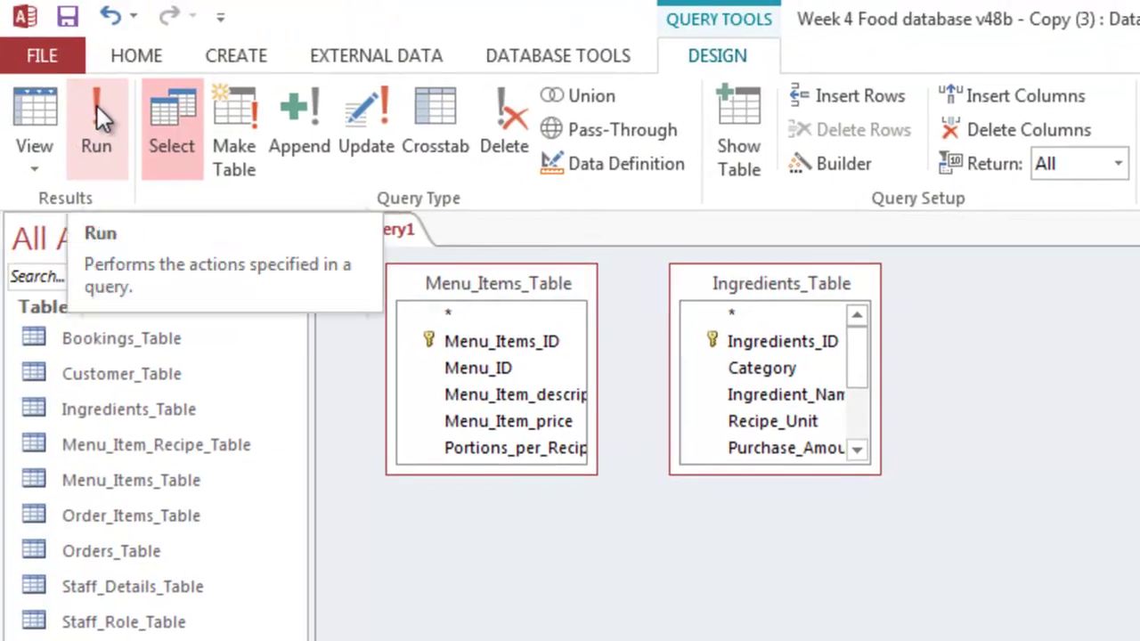
click(97, 106)
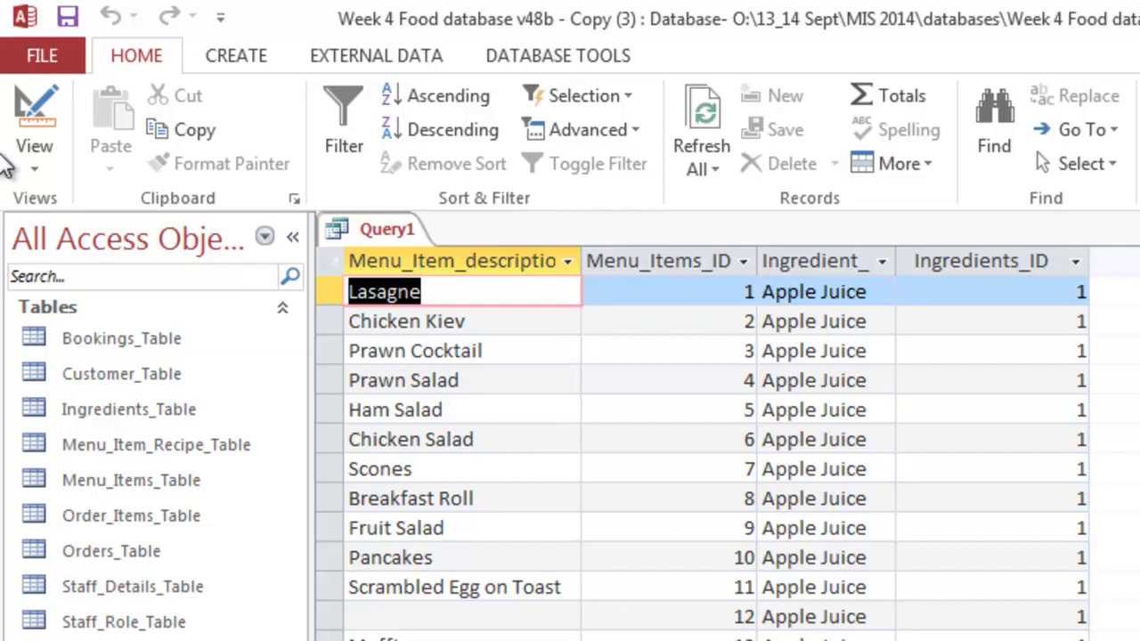
Step: Set the Ingredients_ID criterion to 249, run the query and look through its records
click(40, 104)
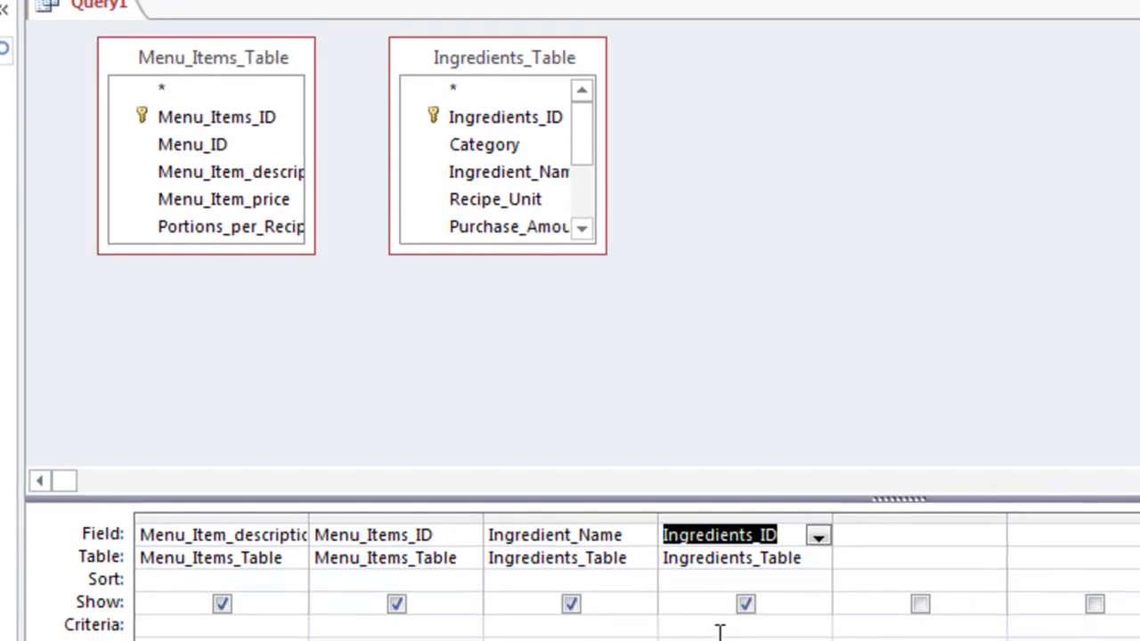
click(717, 621)
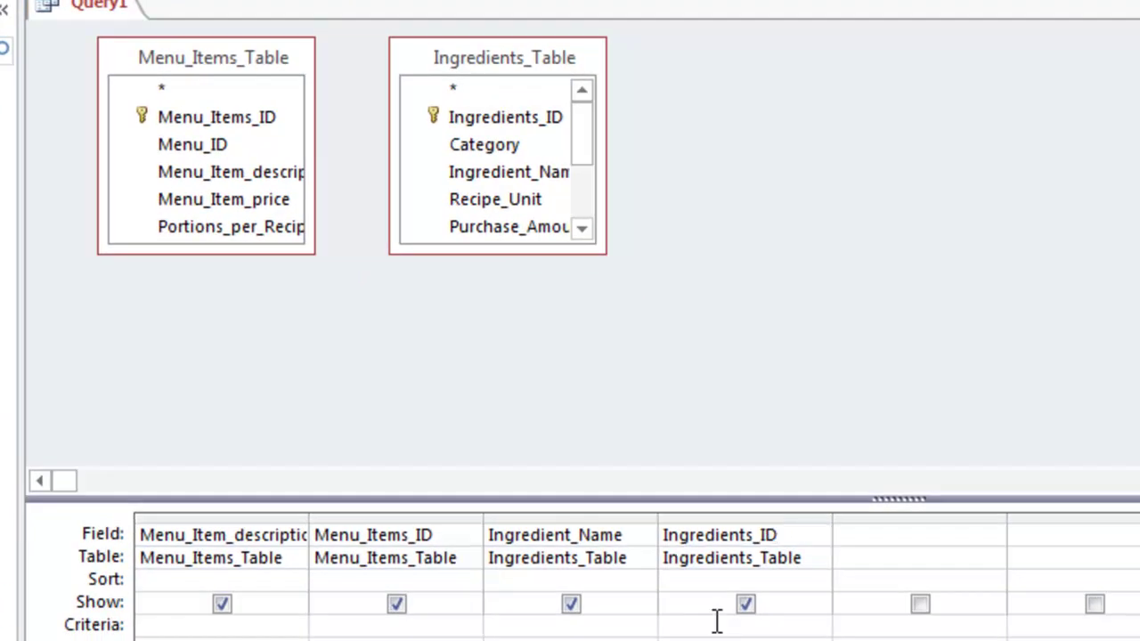
text(249)
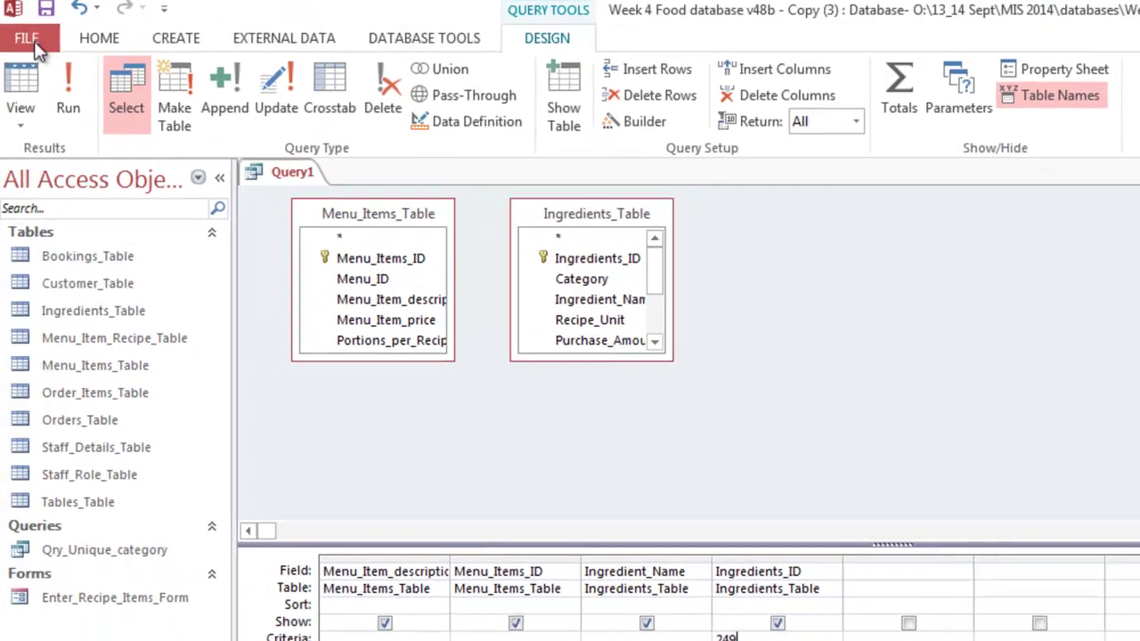
click(69, 85)
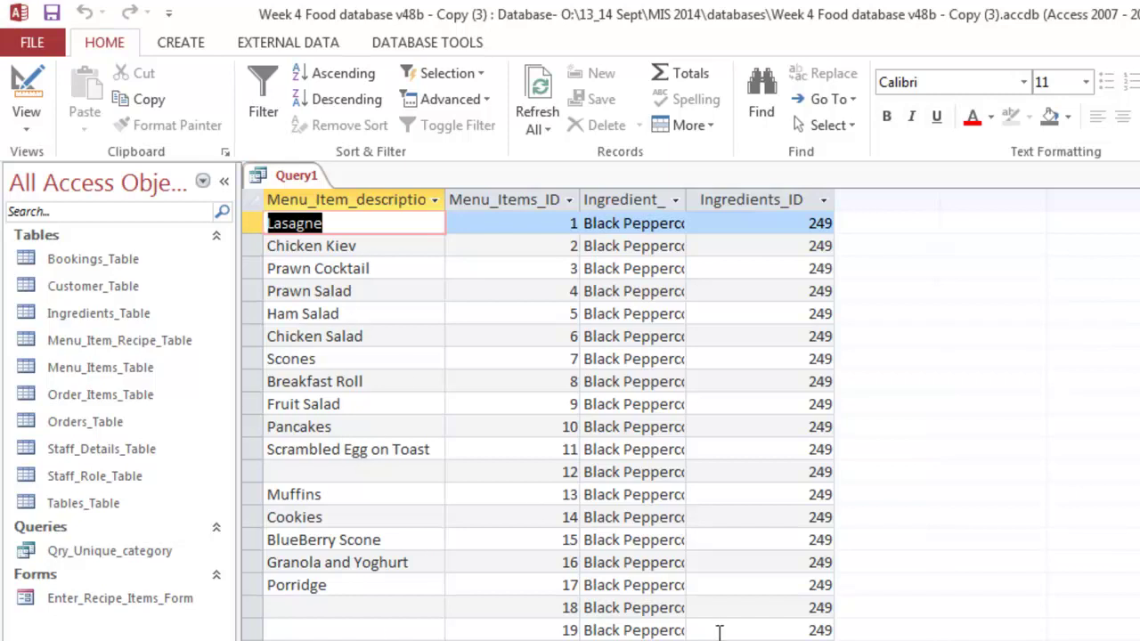
scroll(722, 630, down, 6)
scroll(723, 629, down, 18)
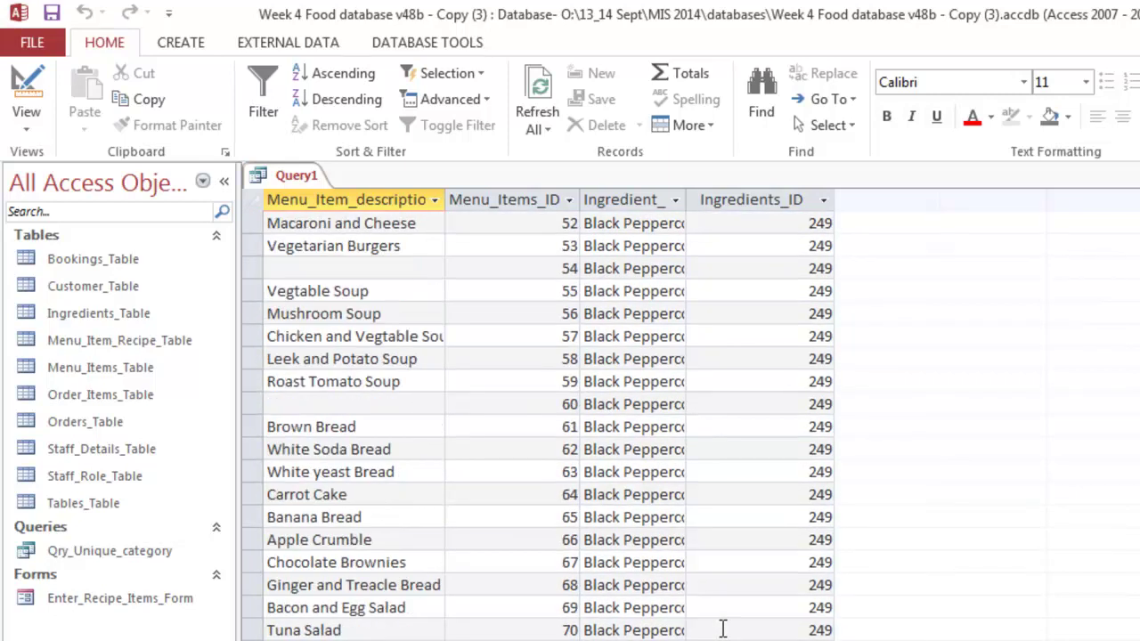
scroll(365, 453, up, 13)
scroll(365, 452, up, 7)
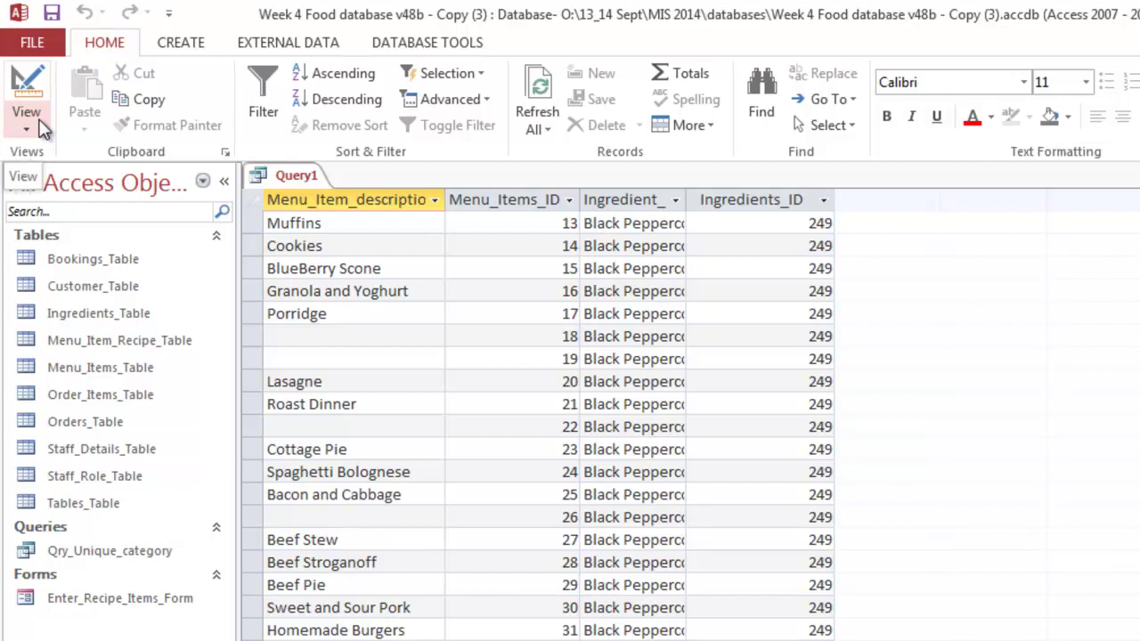
Step: Return to the query design and replace the Ingredients_ID criterion with the parameter prompt Enter Ingredient ID
click(41, 126)
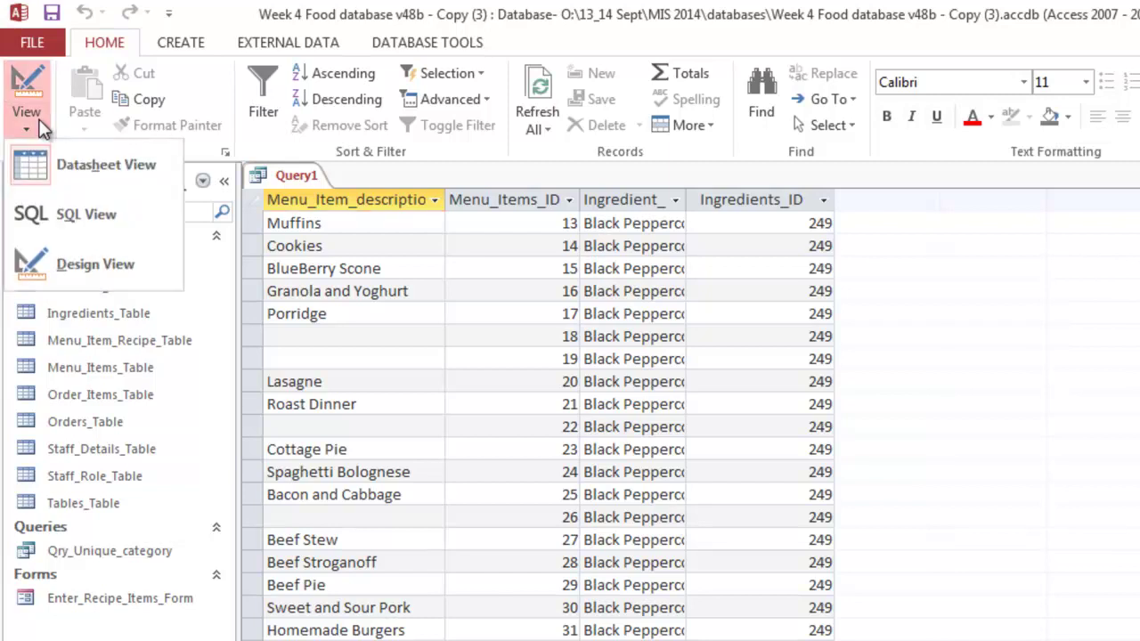
click(76, 262)
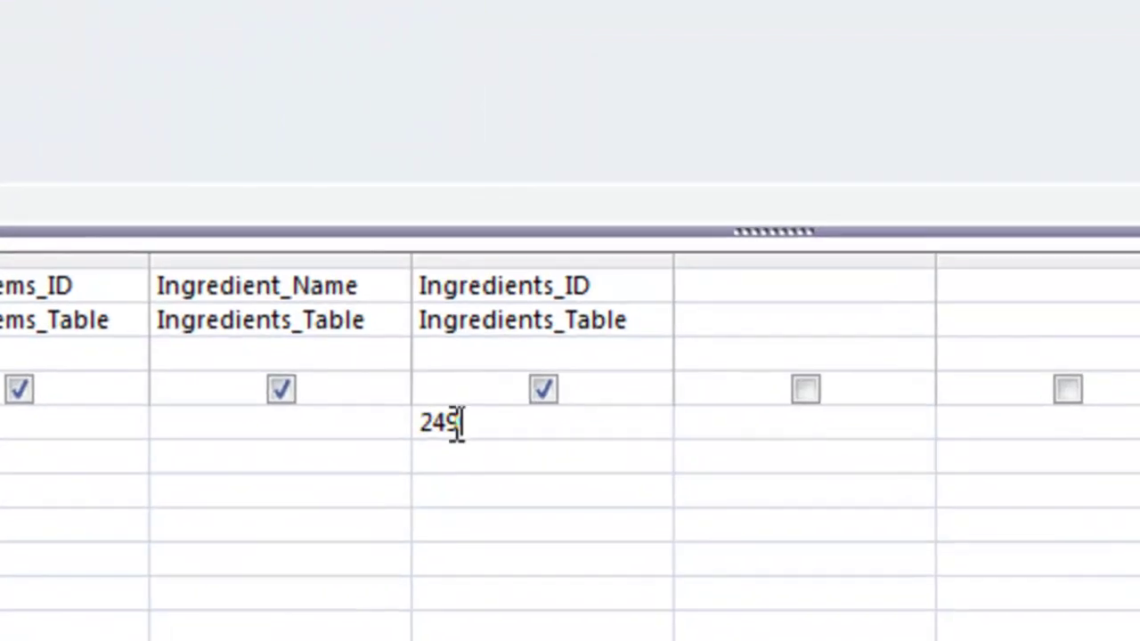
double_click(457, 423)
text([Enter Ingredi)
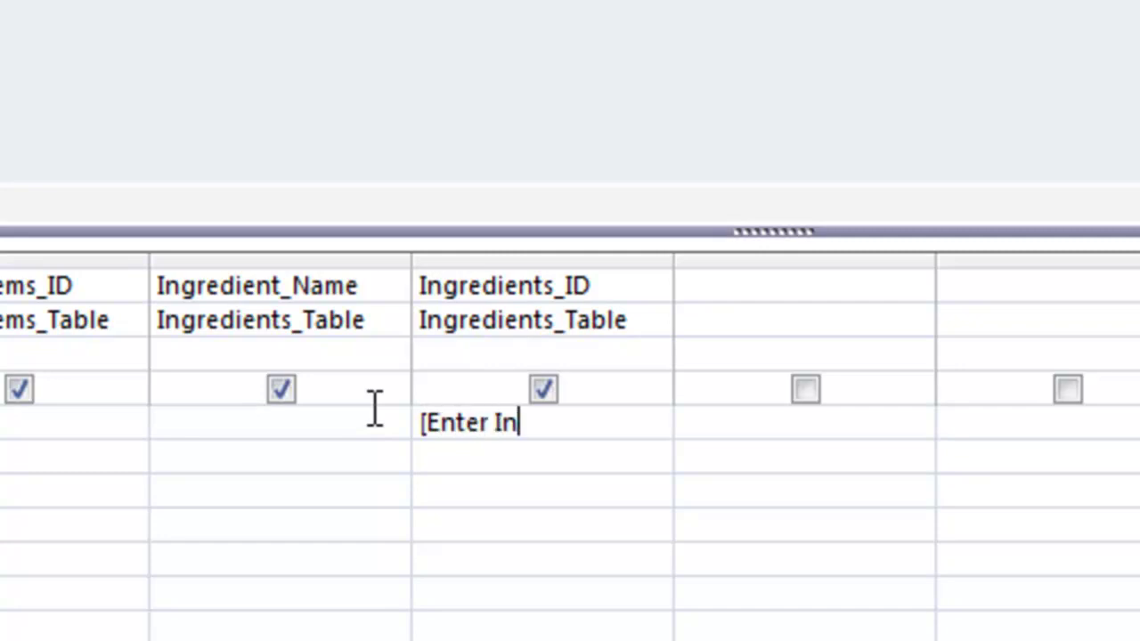
text(ent )
text(ID])
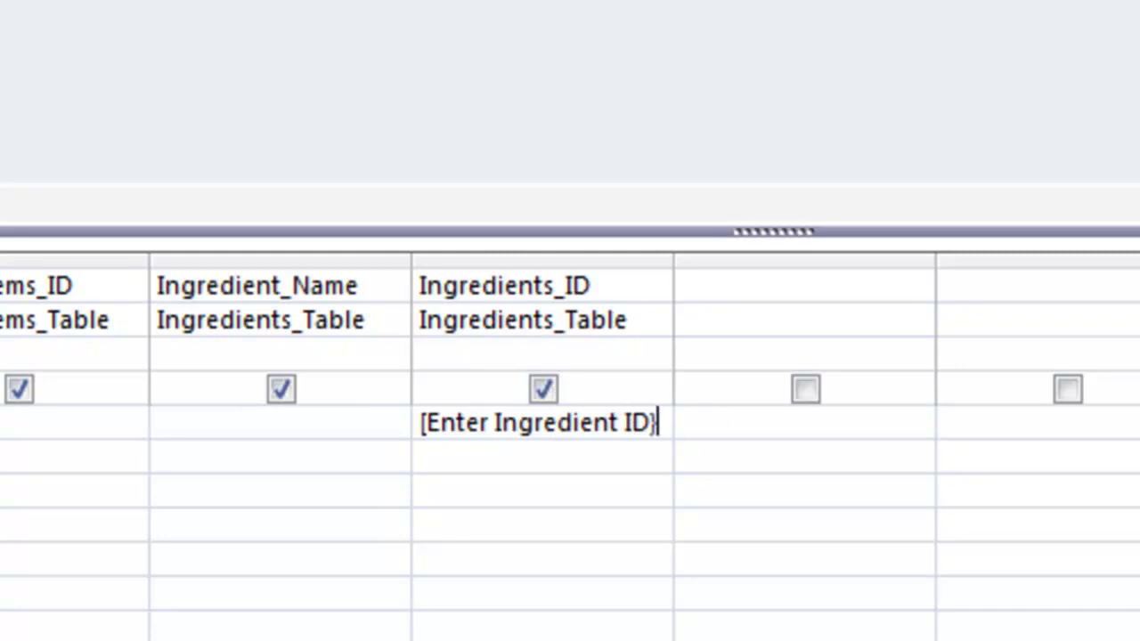
Step: Try to save the query as find_Ingredient_Qry
key(ctrl+s)
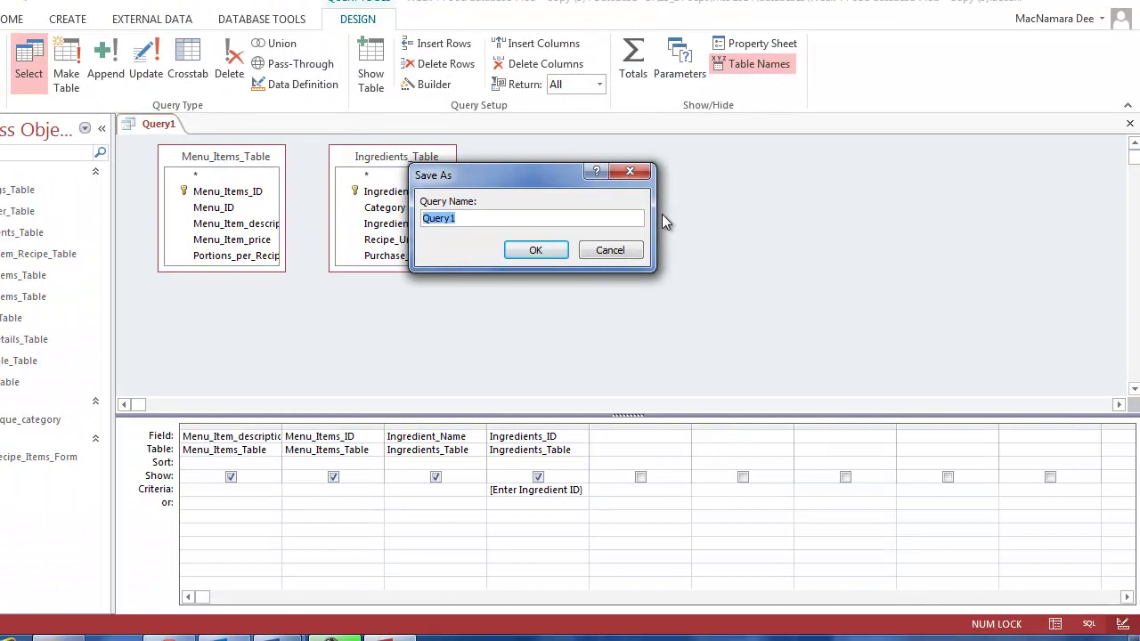
text(find_Ingredient)
click(538, 250)
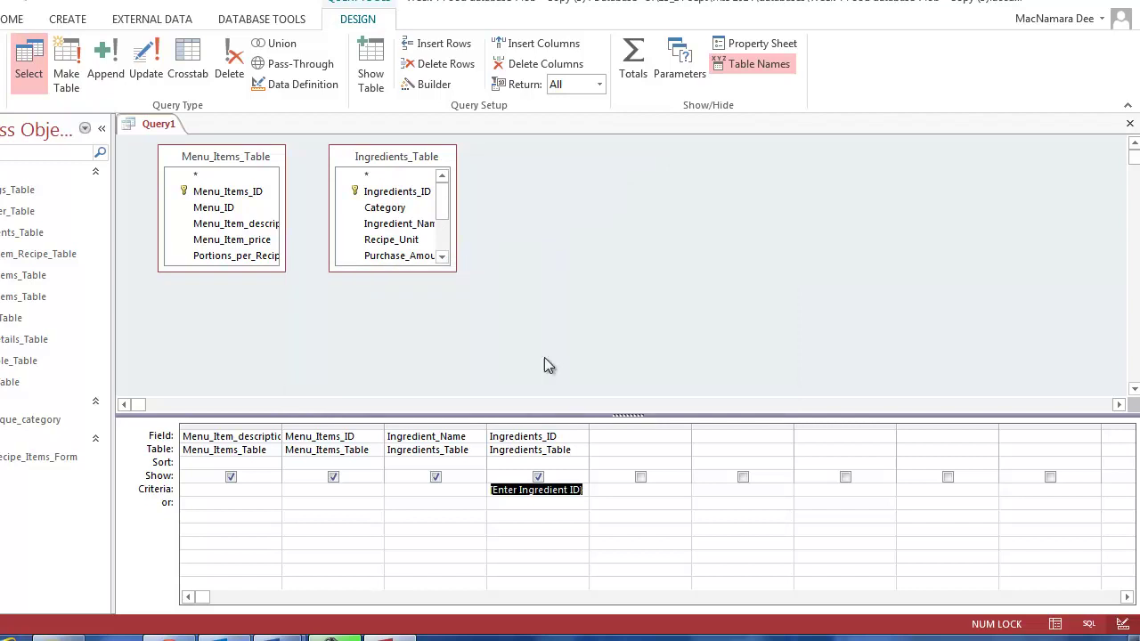
click(560, 367)
Step: Correct the closing bracket of the Ingredients_ID criterion so it reads [Enter Ingredient ID]
click(583, 490)
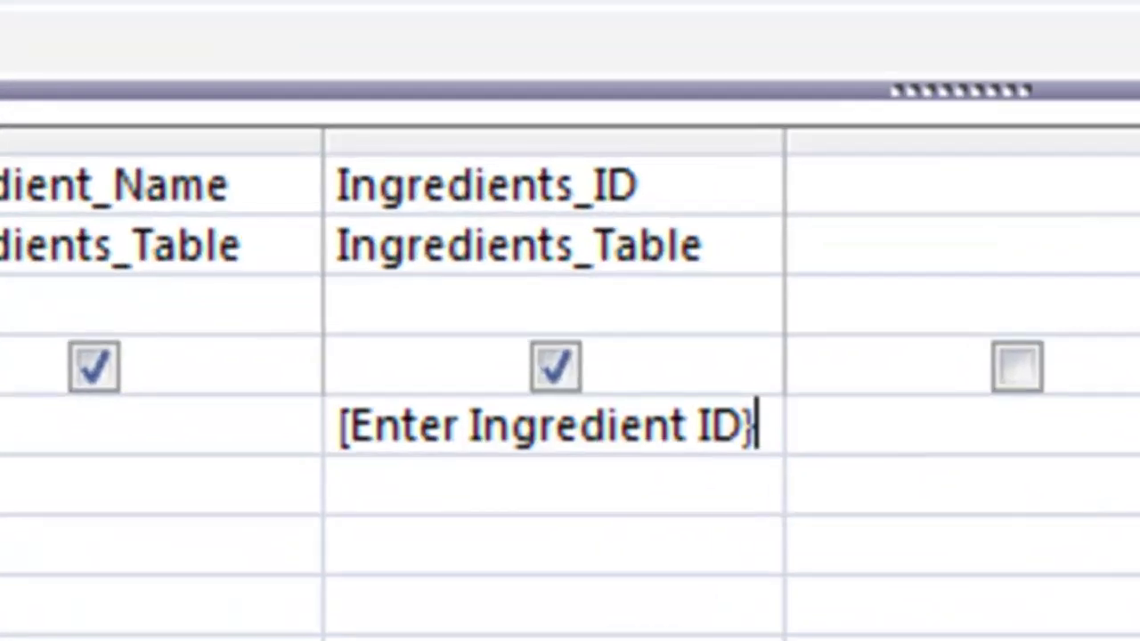
key(BackSpace)
text(])
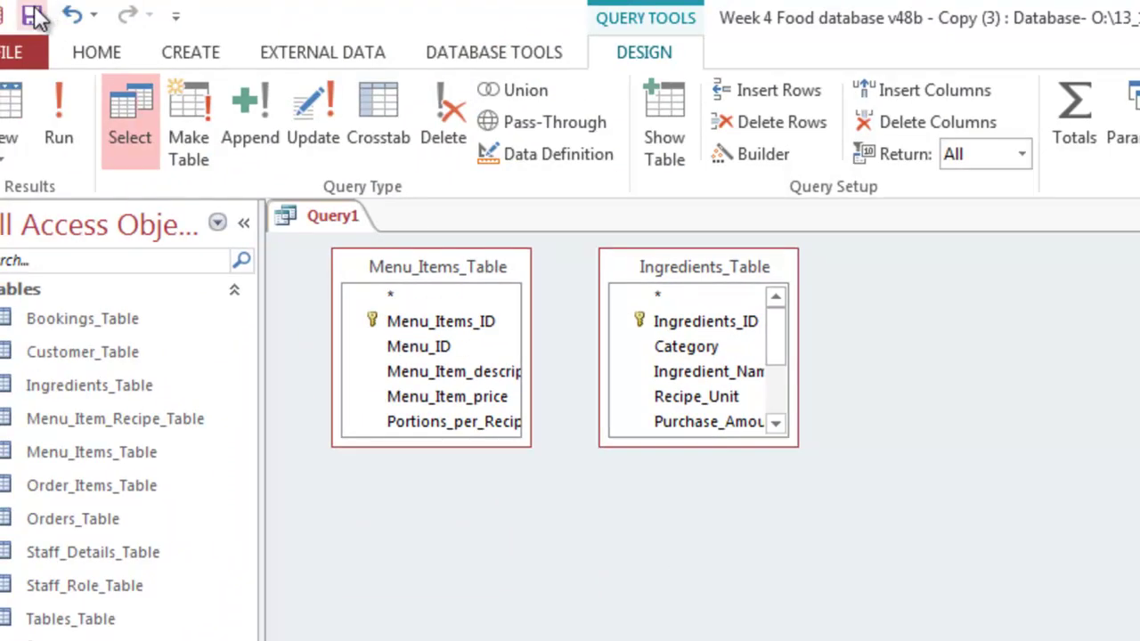
Step: Save the query as find_Ingredient_Qry and close it
click(32, 15)
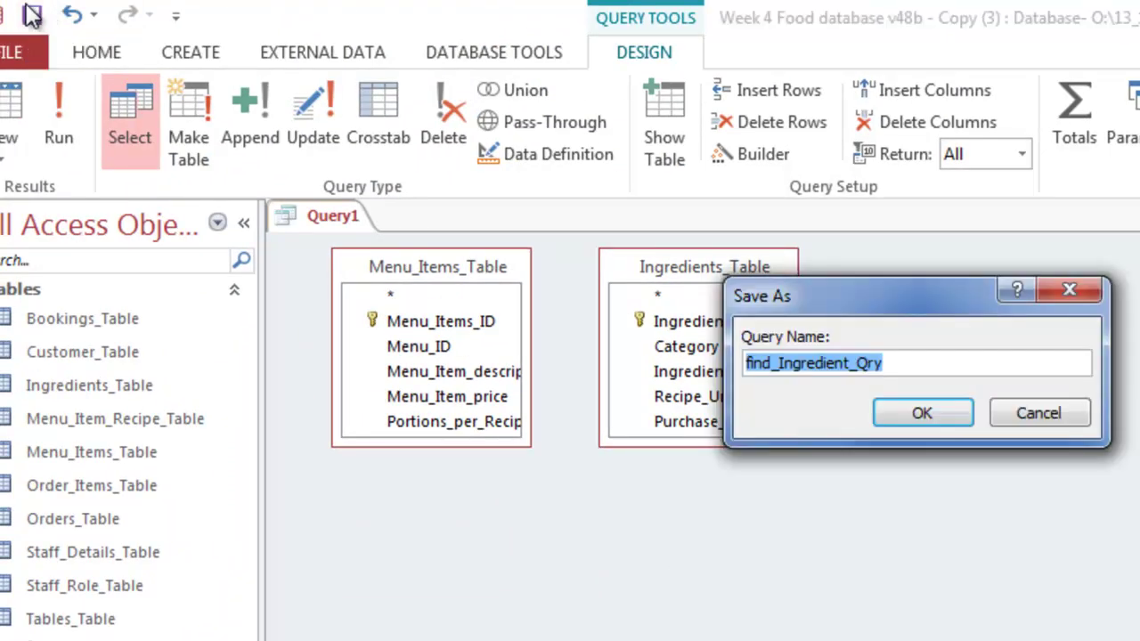
click(918, 412)
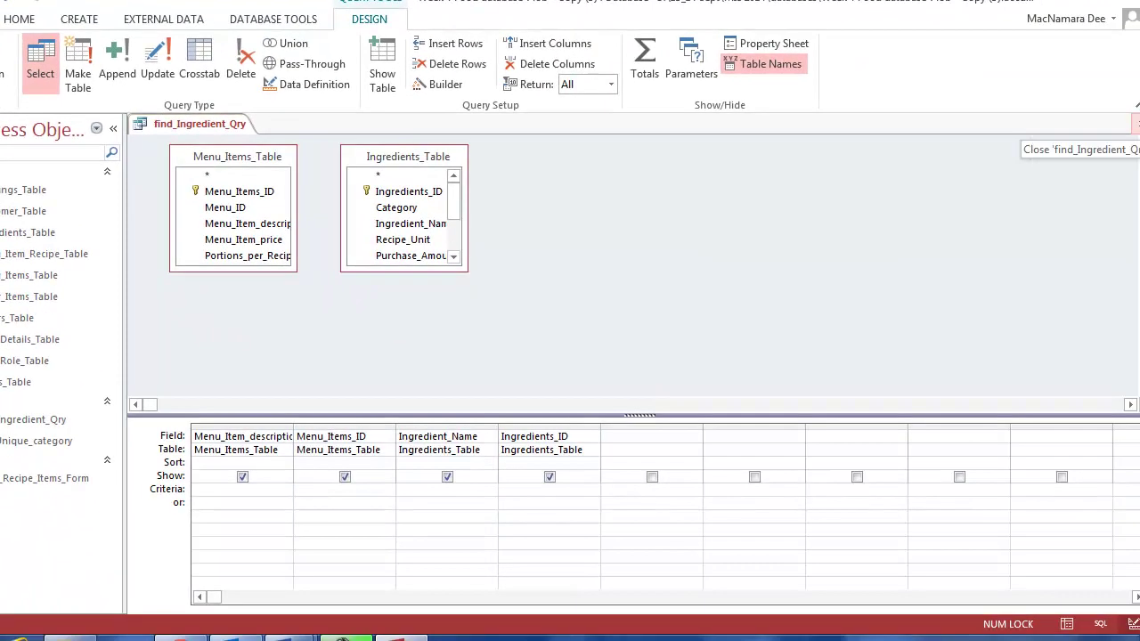
click(1136, 125)
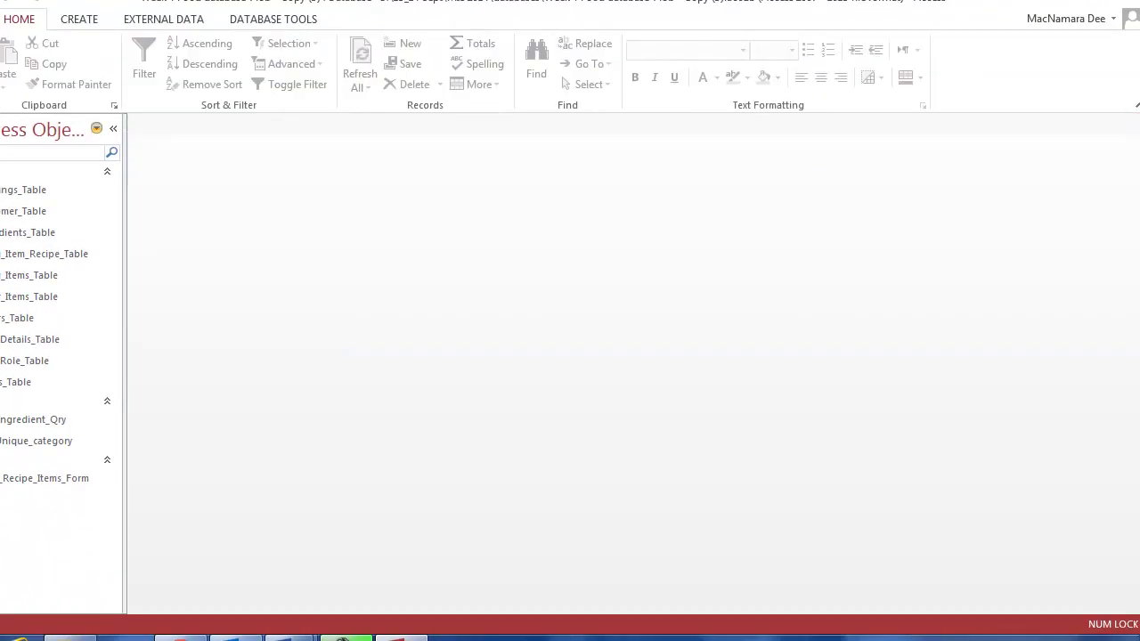
Step: Run the saved find_Ingredient_Qry query with 13 as the ingredient ID
click(12, 424)
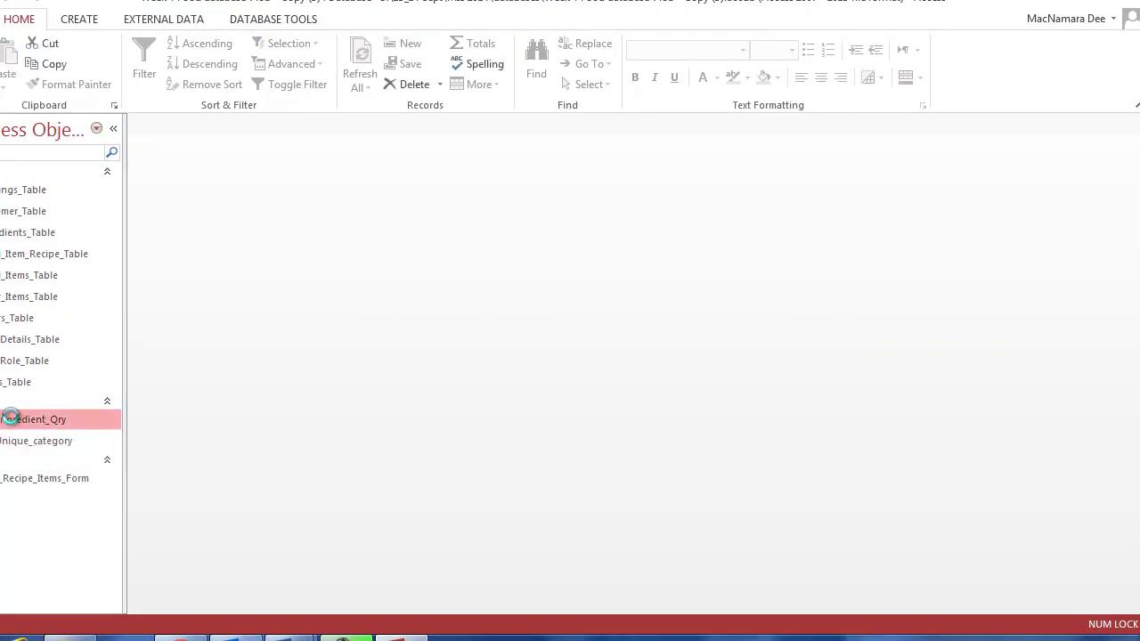
double_click(13, 424)
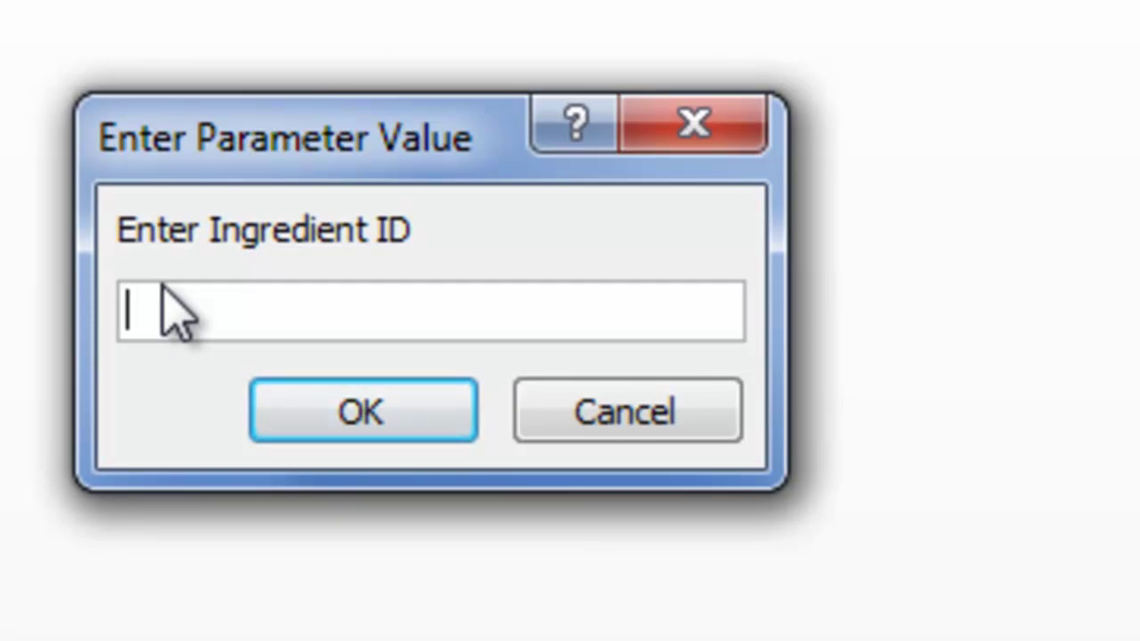
text(13)
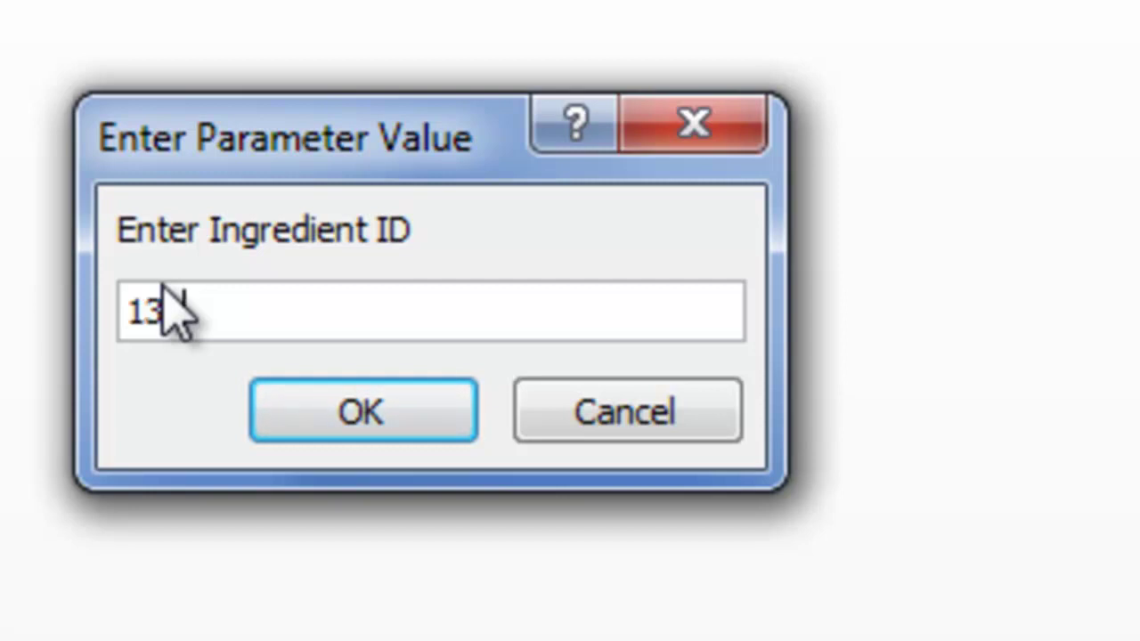
key(Return)
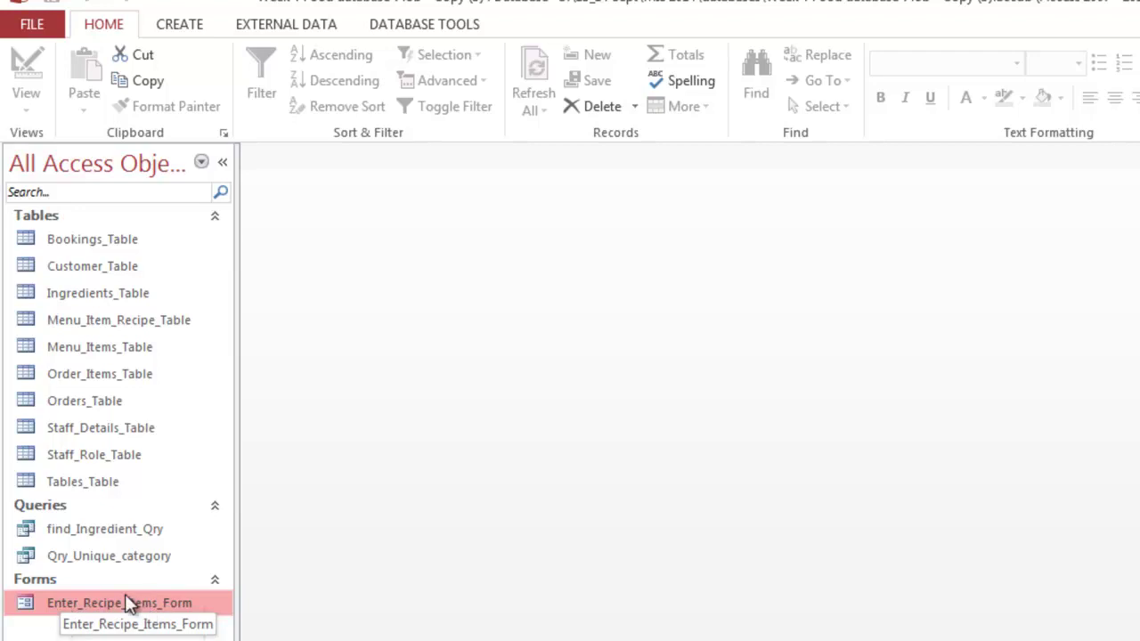
Step: Open Ingredients_Table and copy the category value of the Mayonnaise record
double_click(64, 295)
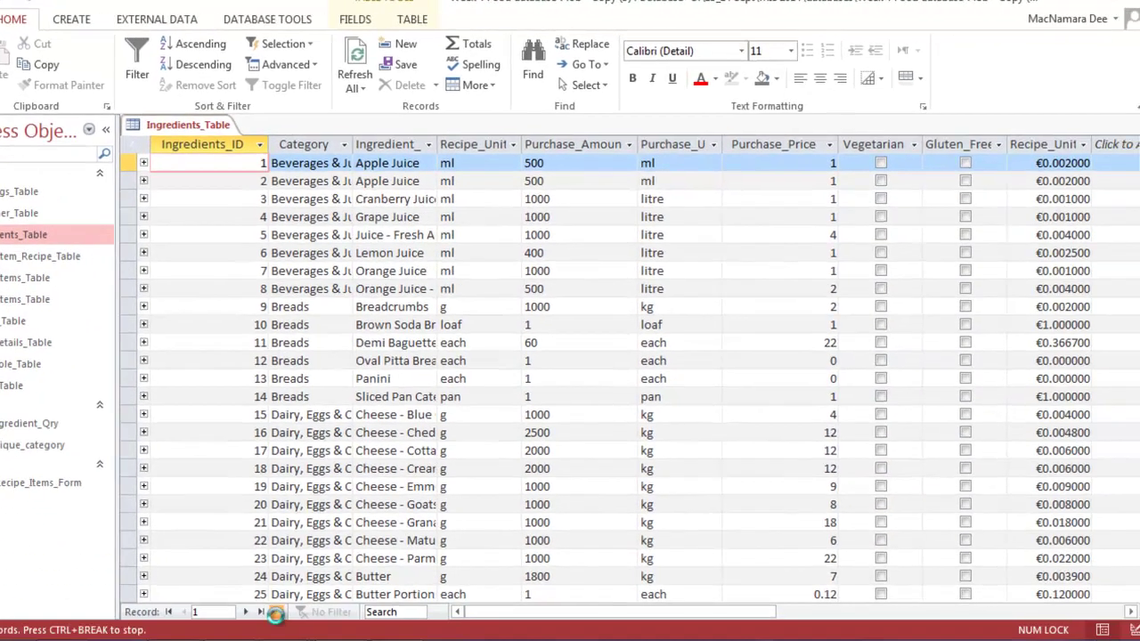
click(269, 611)
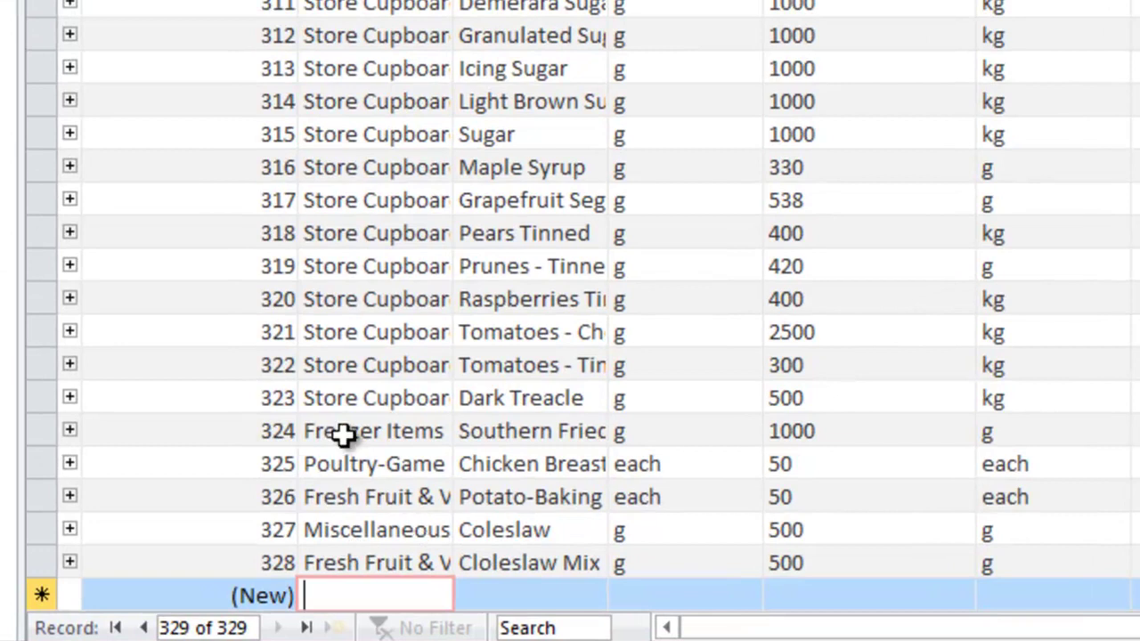
scroll(343, 397, up, 5)
scroll(343, 396, up, 13)
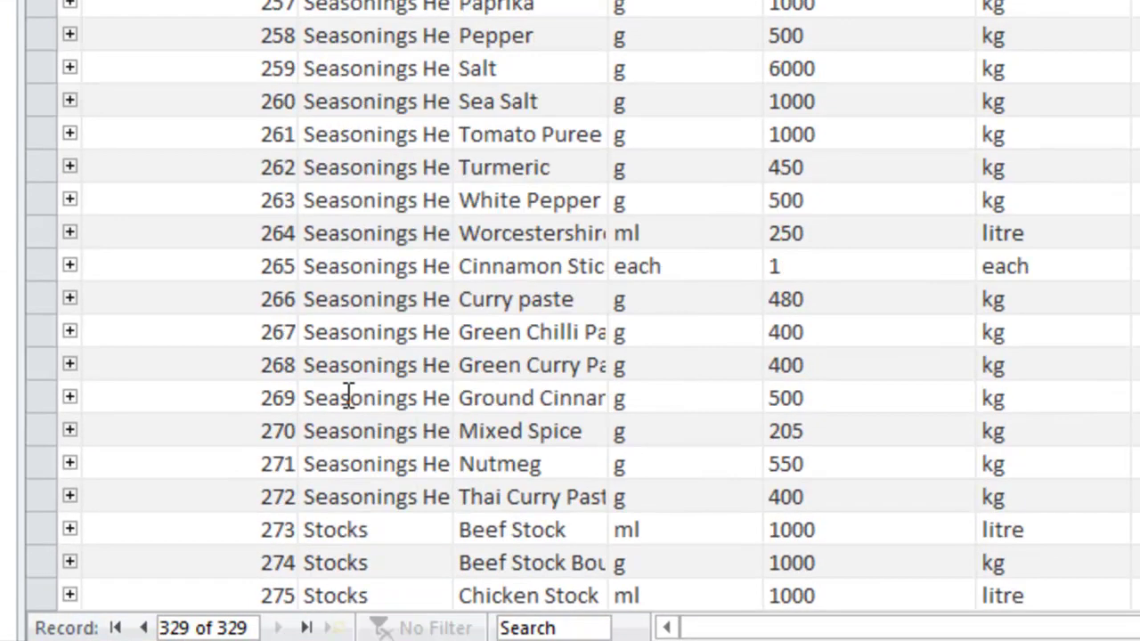
scroll(348, 396, up, 12)
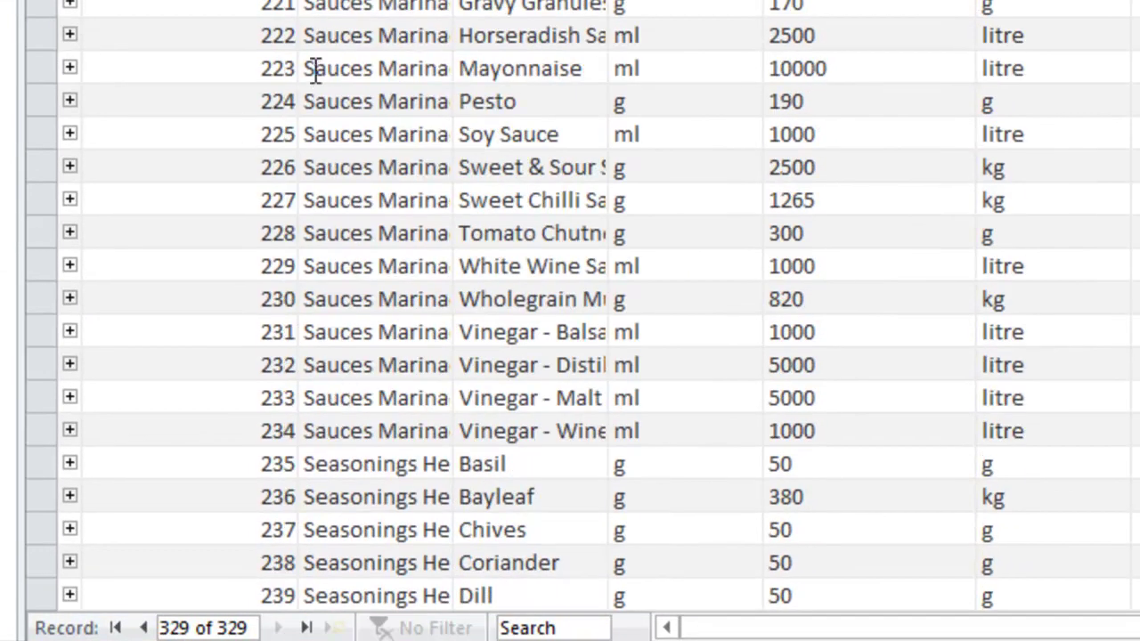
click(368, 69)
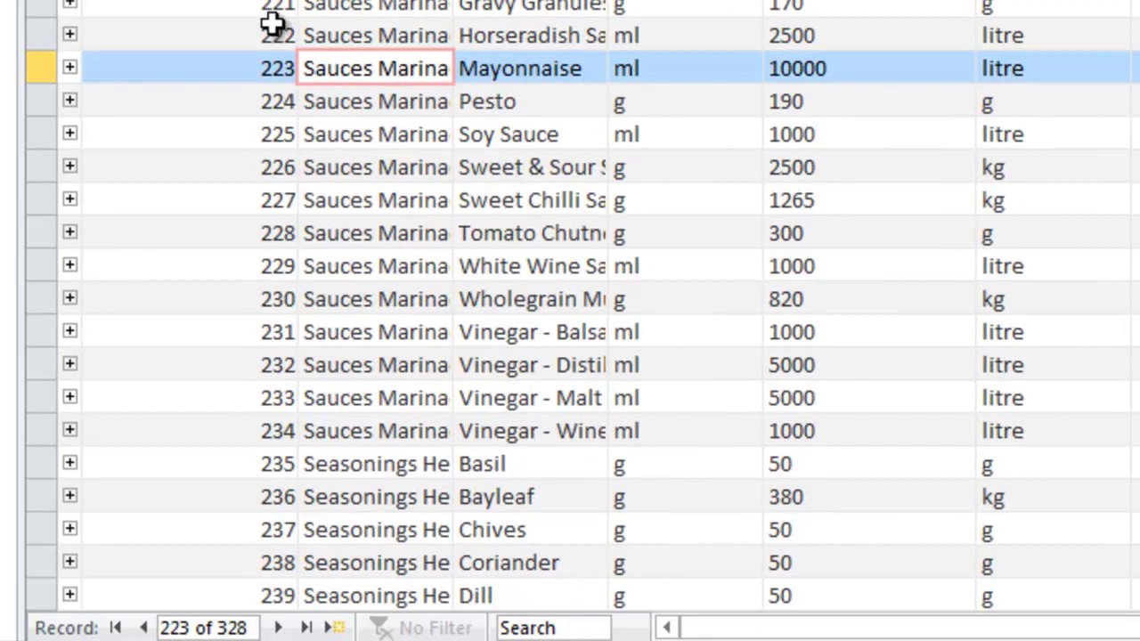
key(F2)
key(ctrl+c)
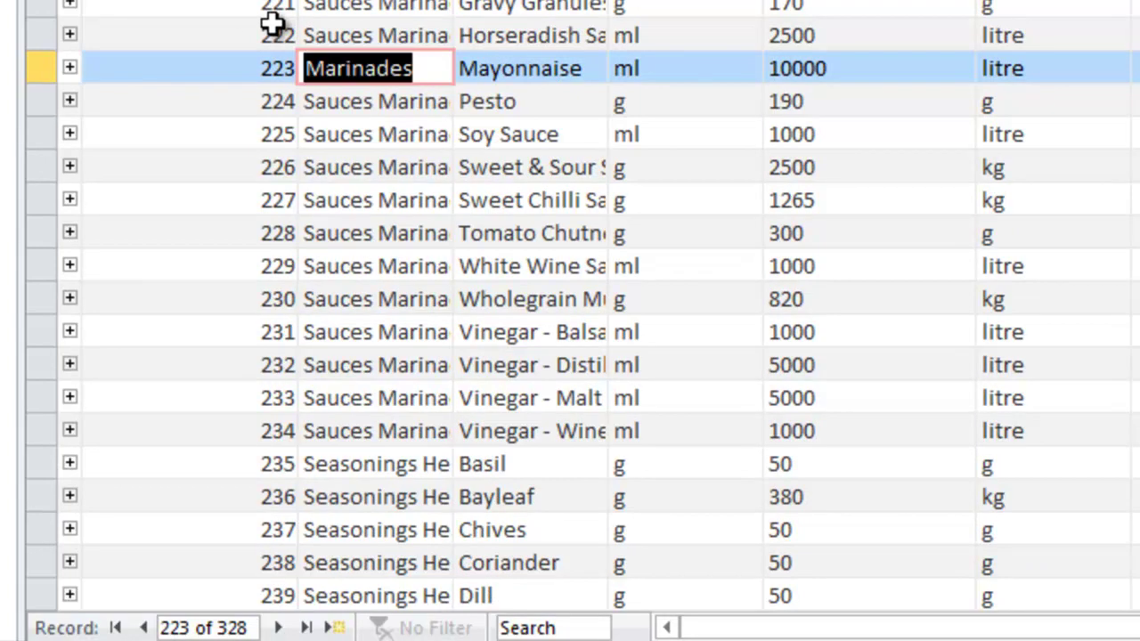
Step: Start a new ingredient record with the copied category and enter Garlic Paste as its ingredient name
scroll(338, 300, down, 20)
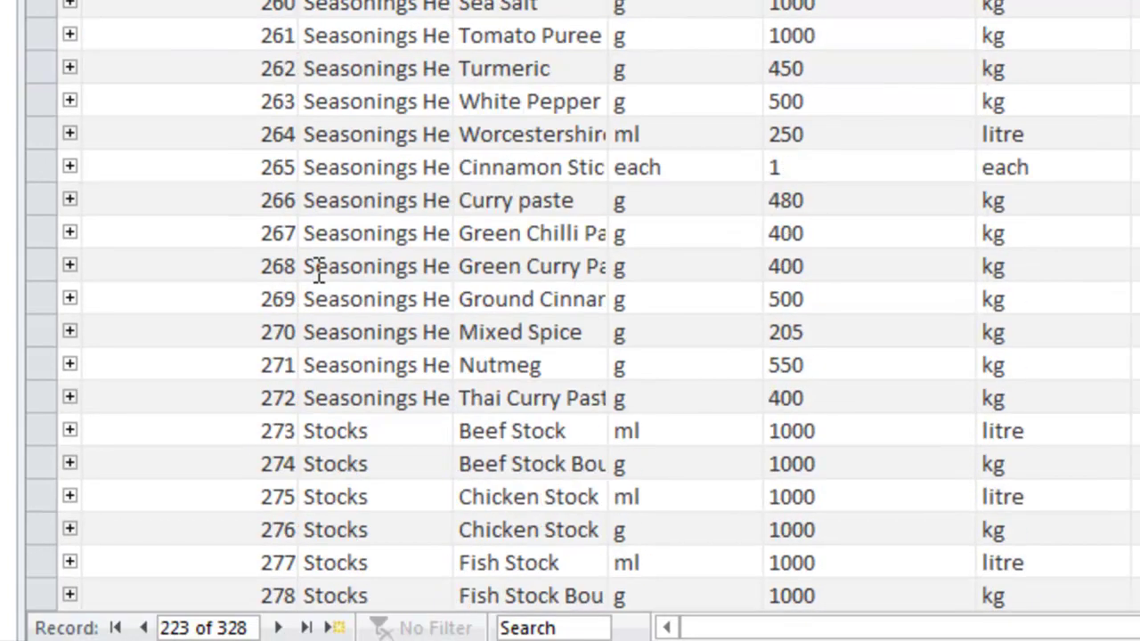
scroll(347, 277, down, 1)
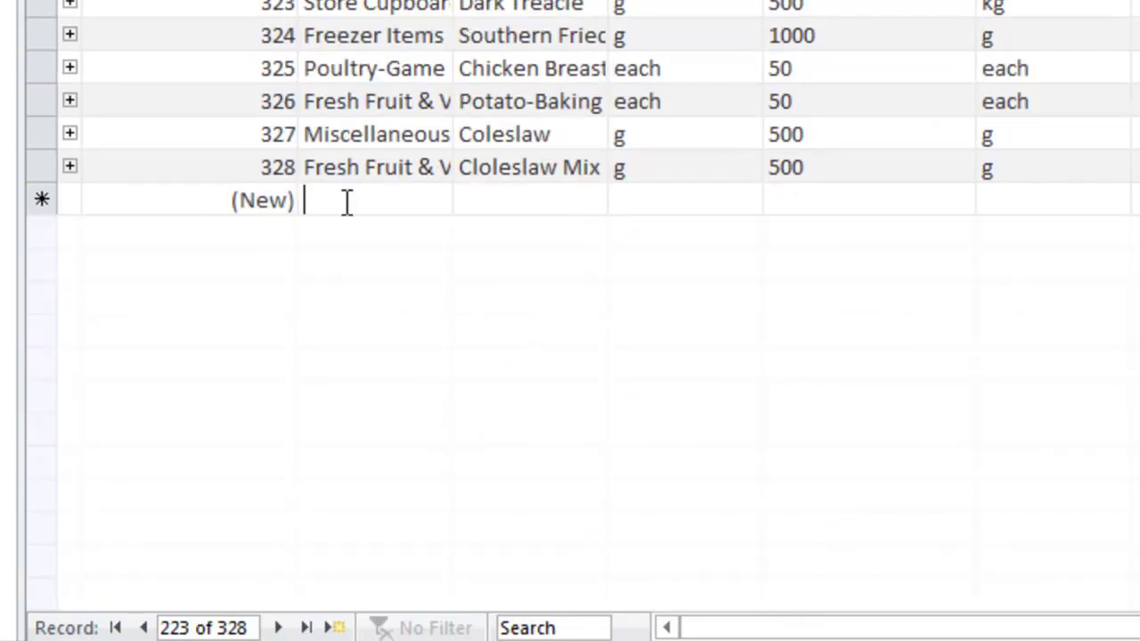
click(351, 201)
key(ctrl+v)
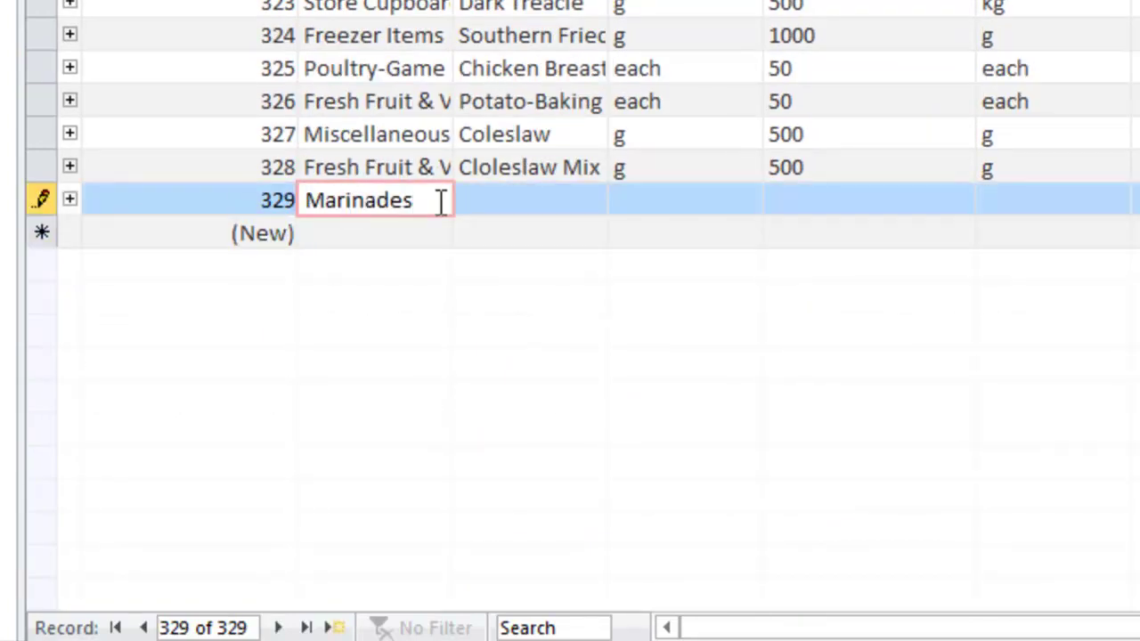
click(504, 196)
text(Garlic Paste)
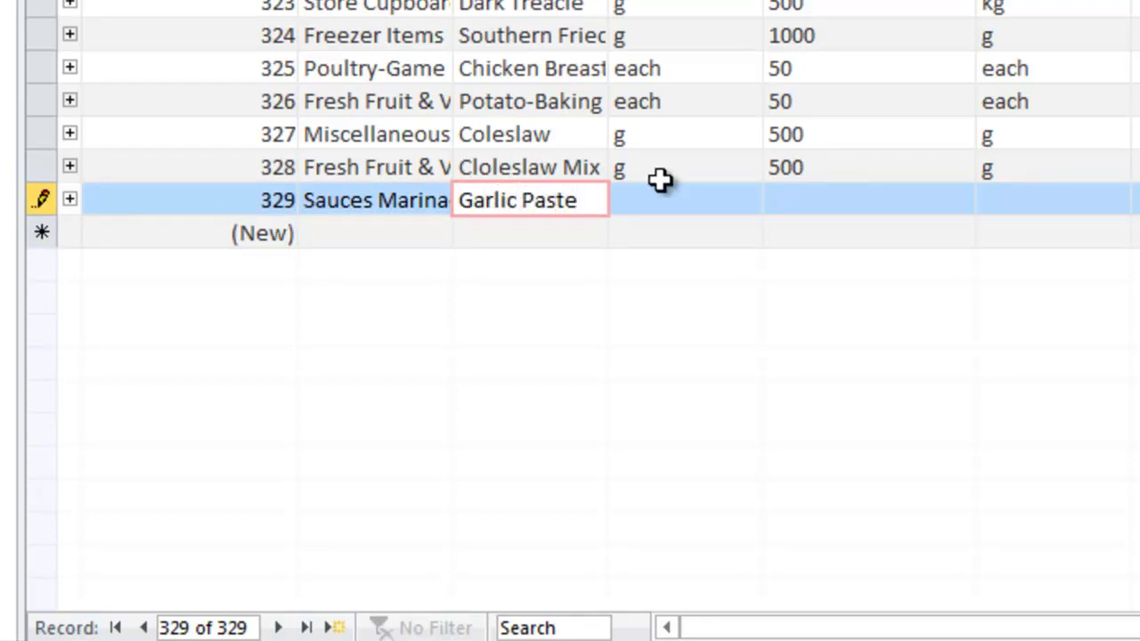
Step: Complete the Garlic Paste record with recipe unit g, purchase amount 400, purchase unit g and price 2.5, saving and closing the table
click(667, 197)
text(g)
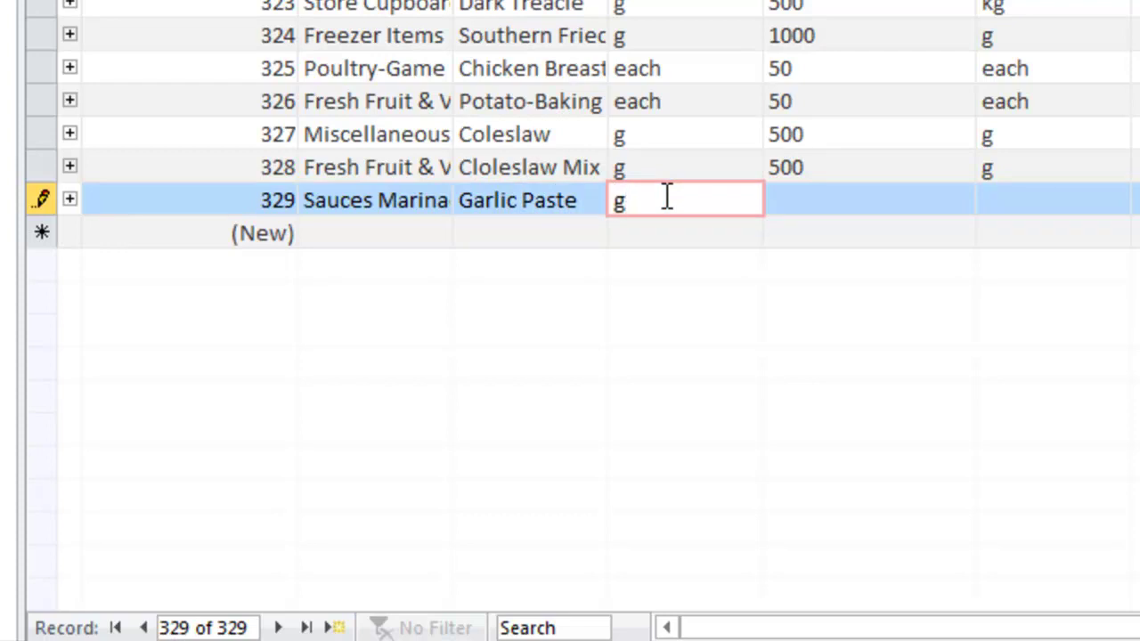
click(804, 197)
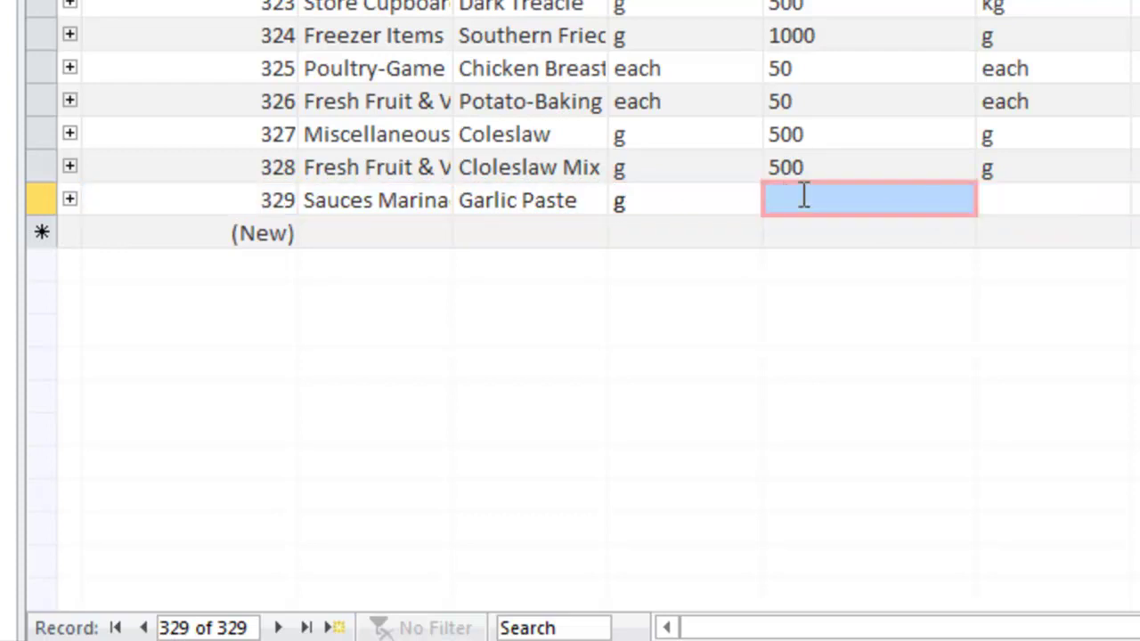
text(400)
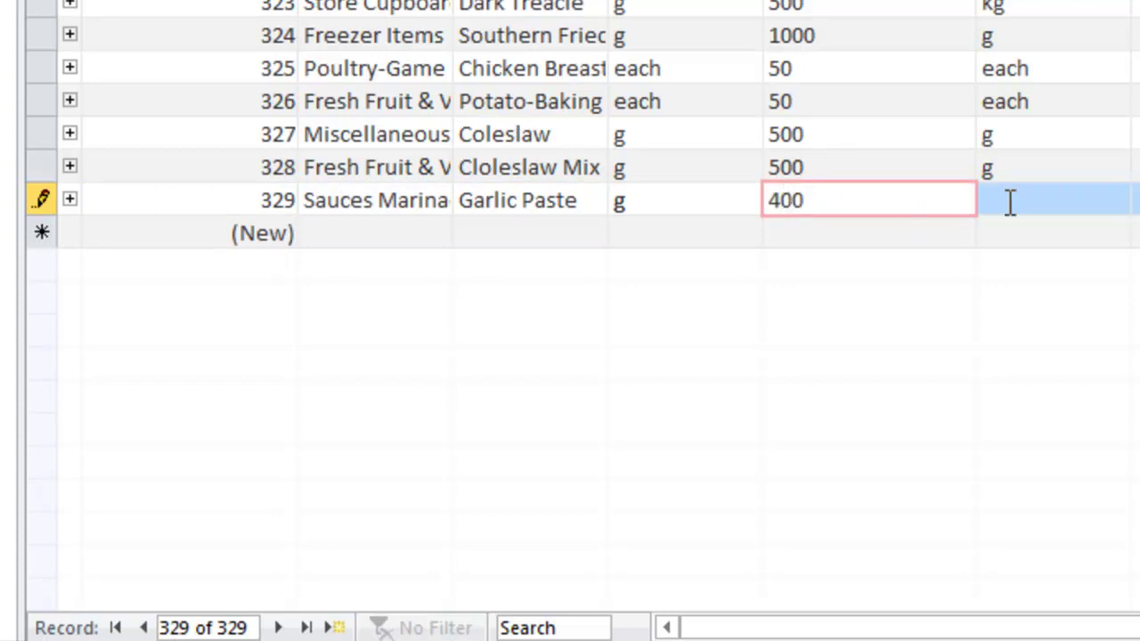
click(1010, 199)
text(g)
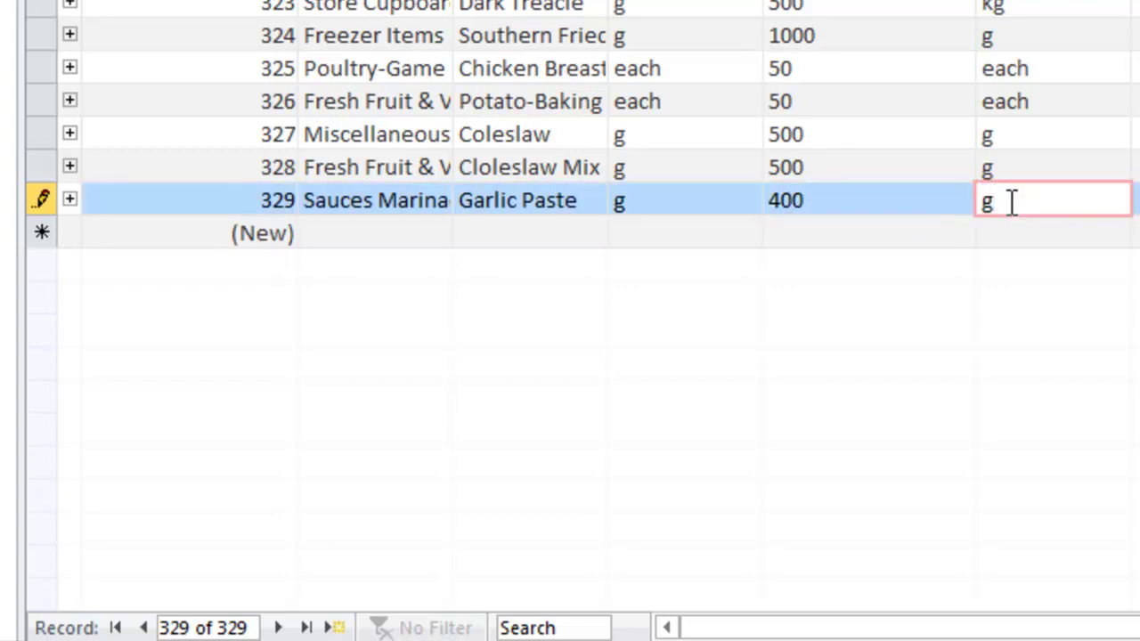
key(Tab)
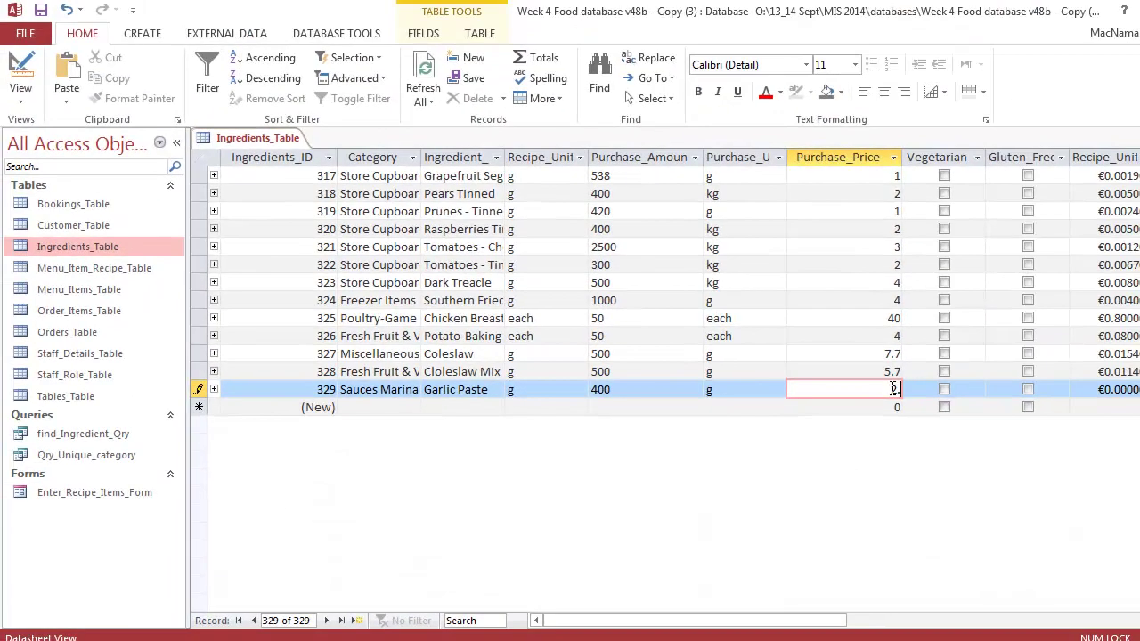
click(40, 9)
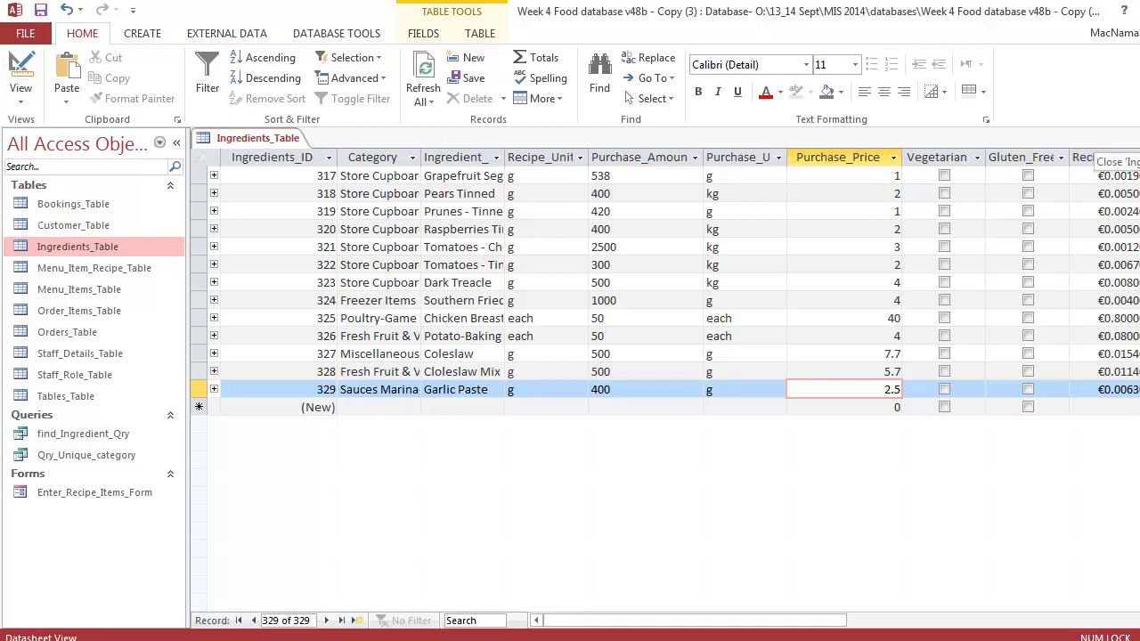
click(1132, 138)
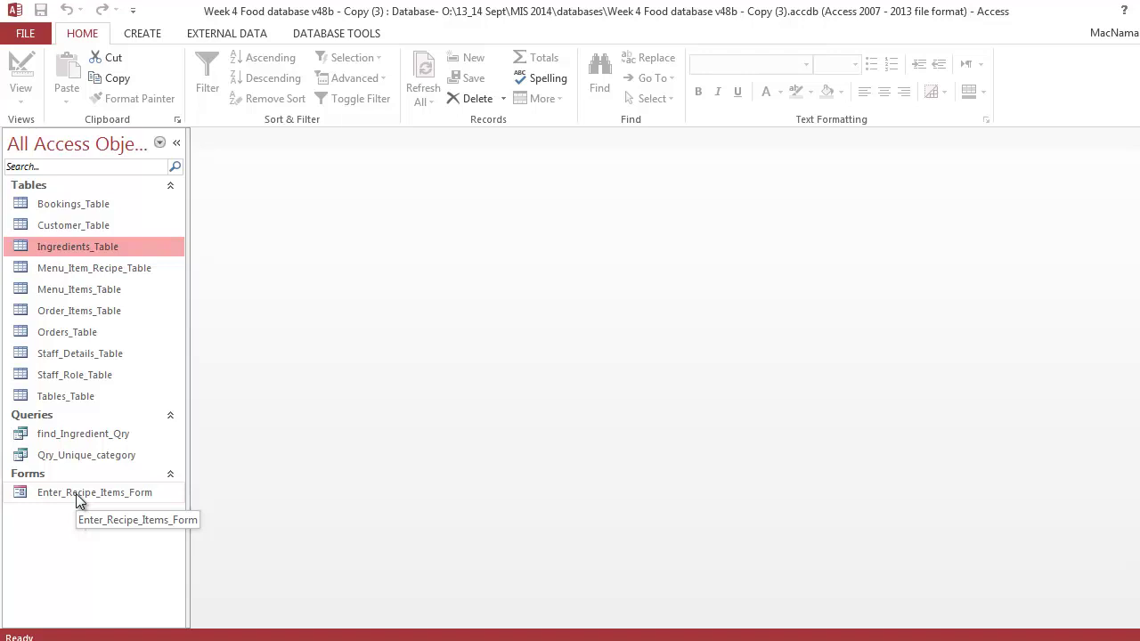
Step: Start a Form Wizard form that includes all fields of Ingredients_Table
click(145, 35)
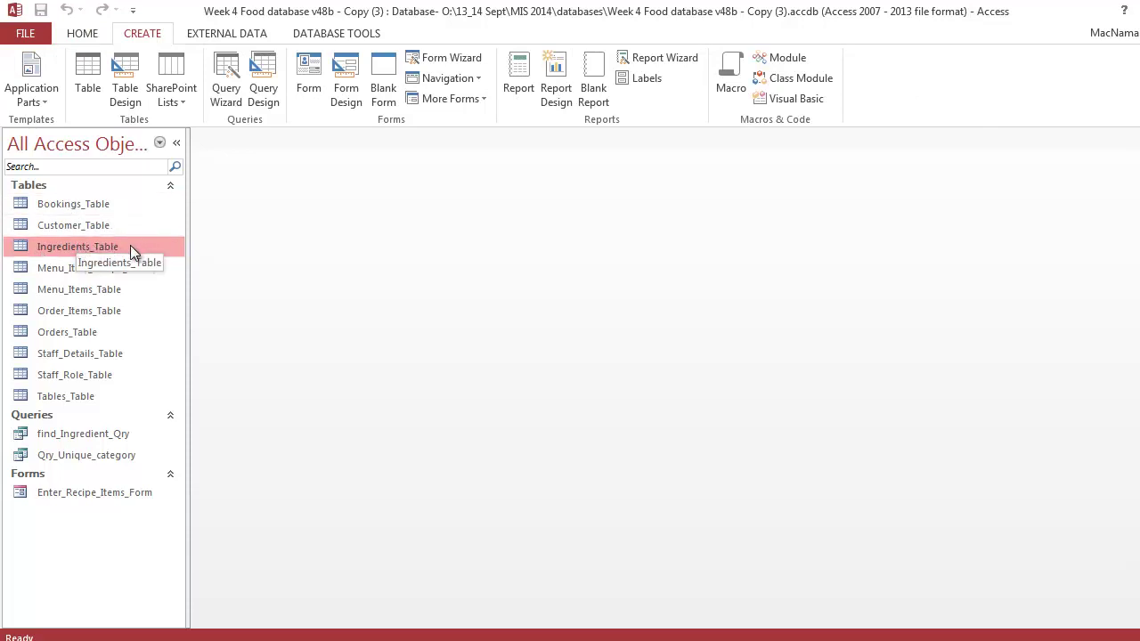
click(418, 60)
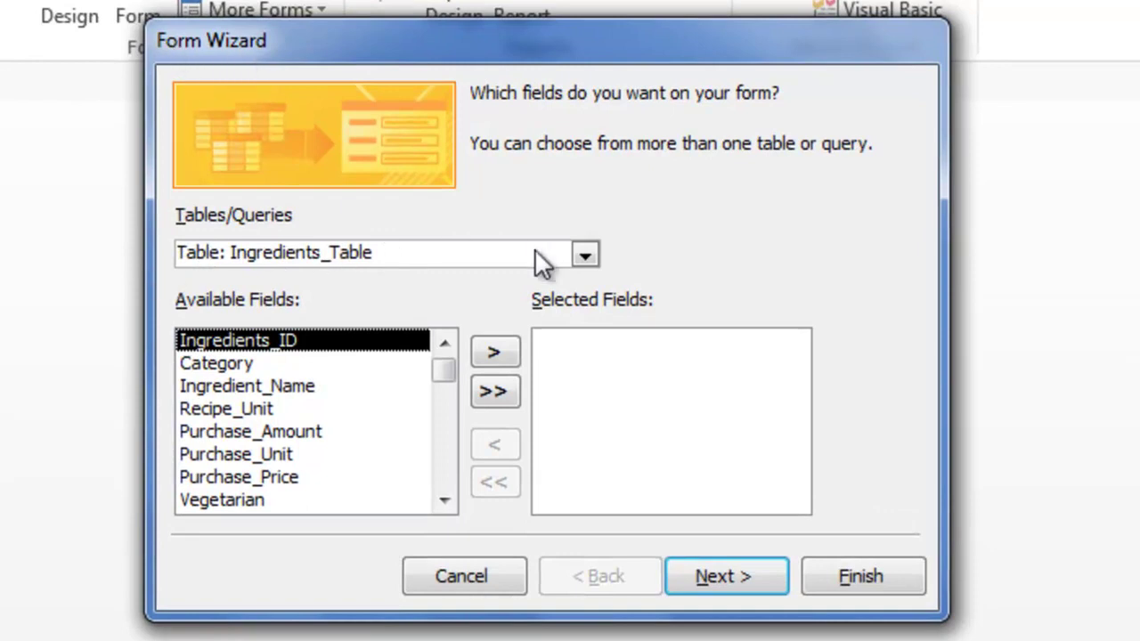
click(496, 396)
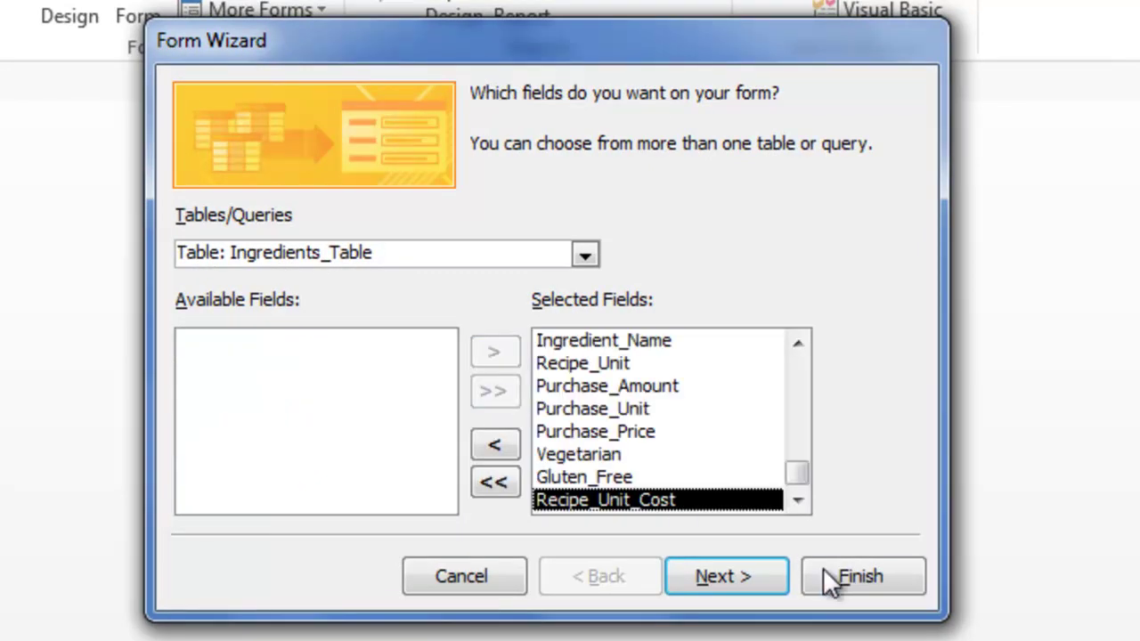
click(734, 579)
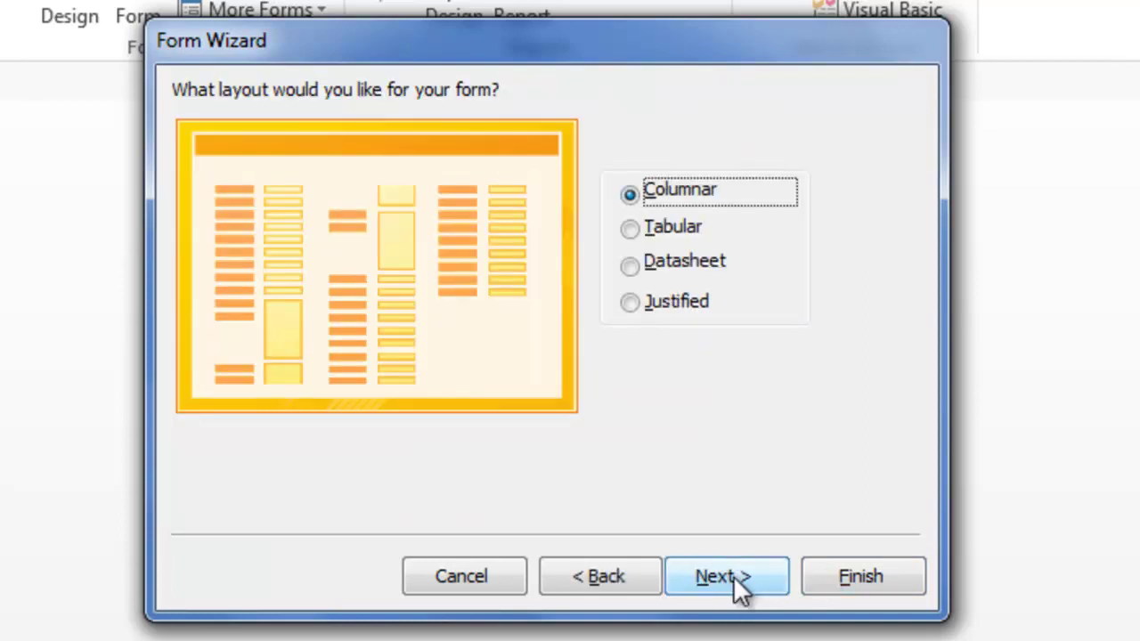
Step: Keep the Columnar layout, title the form Ingredients_Form and finish the wizard so the form opens for viewing
click(733, 576)
click(616, 131)
key(BackSpace)
key(BackSpace)
key(BackSpace)
key(BackSpace)
key(BackSpace)
text(Form)
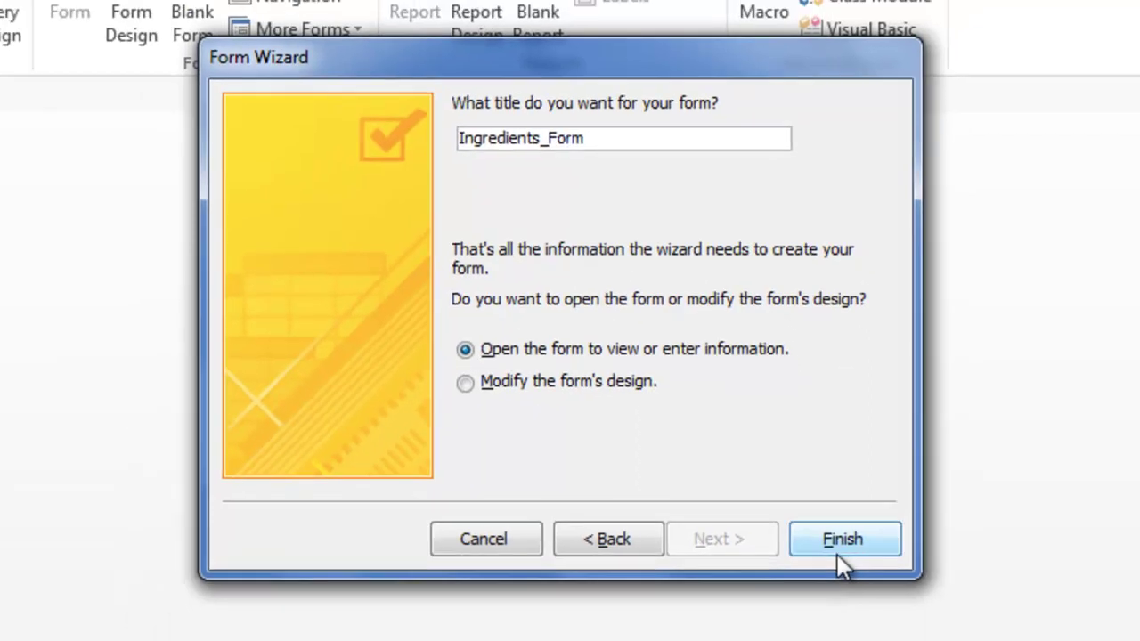
click(837, 588)
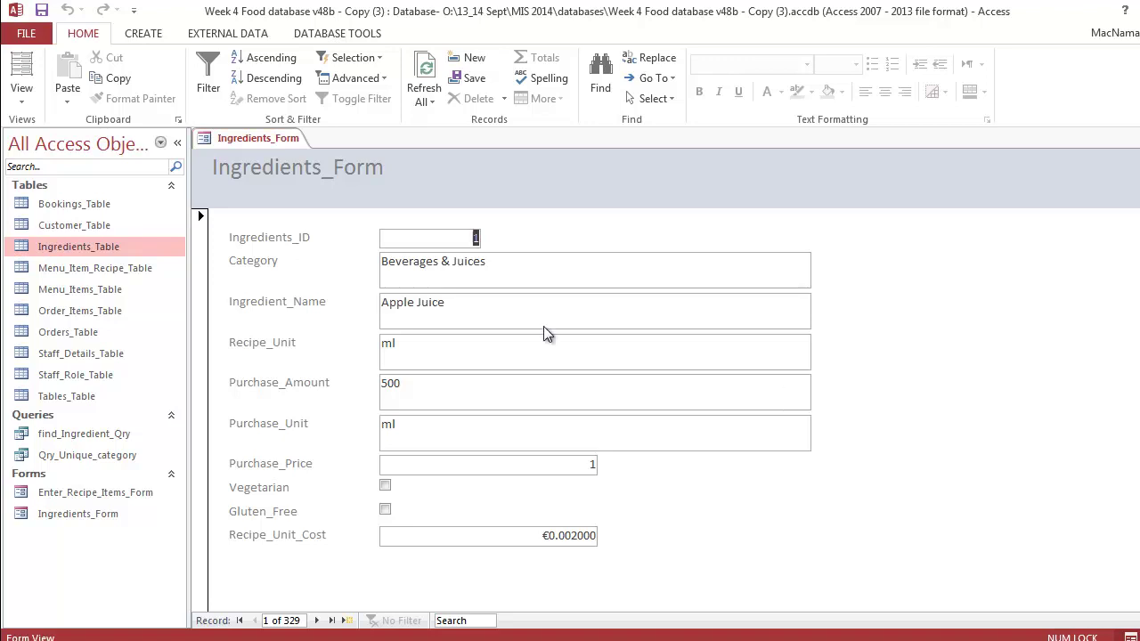
Step: Switch Ingredients_Form to Design View and delete the Category text box with its label
click(396, 266)
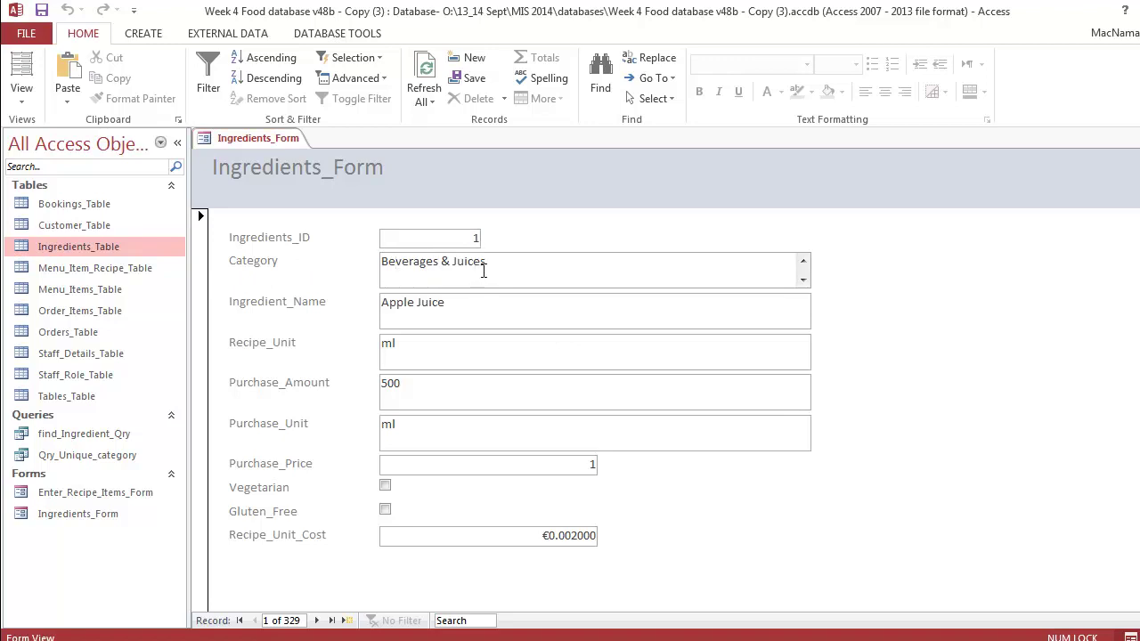
click(22, 92)
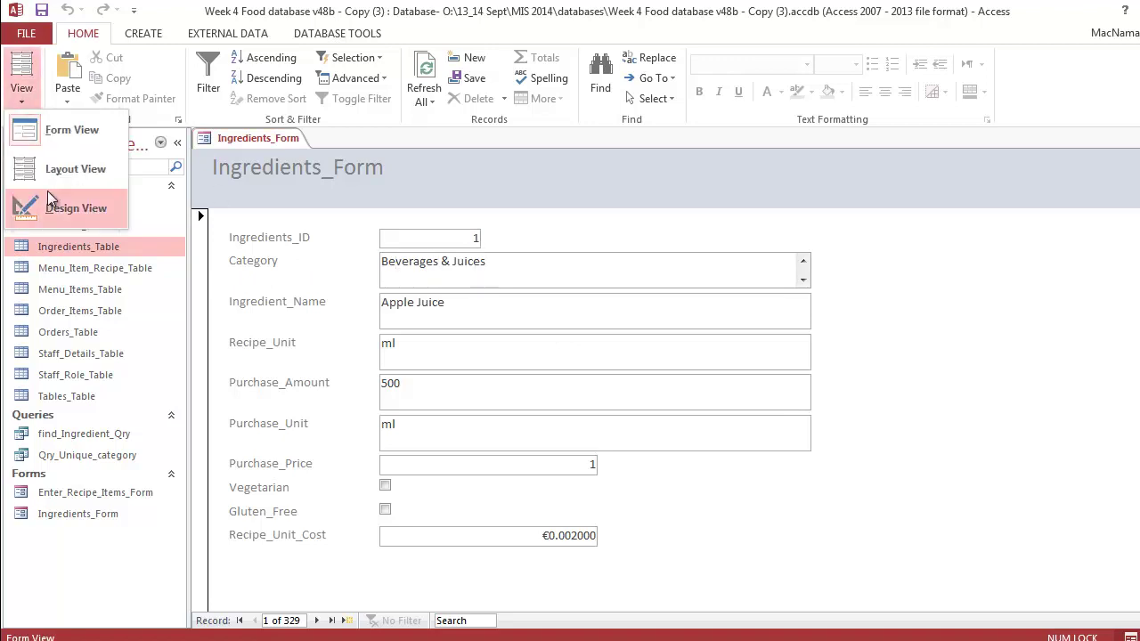
click(63, 208)
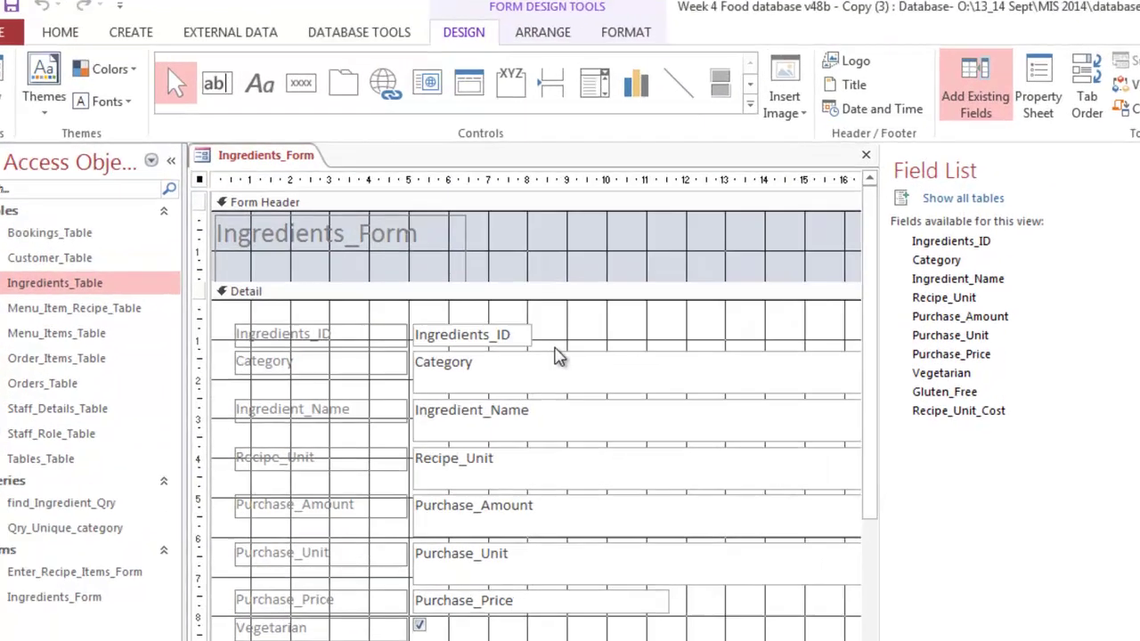
click(556, 356)
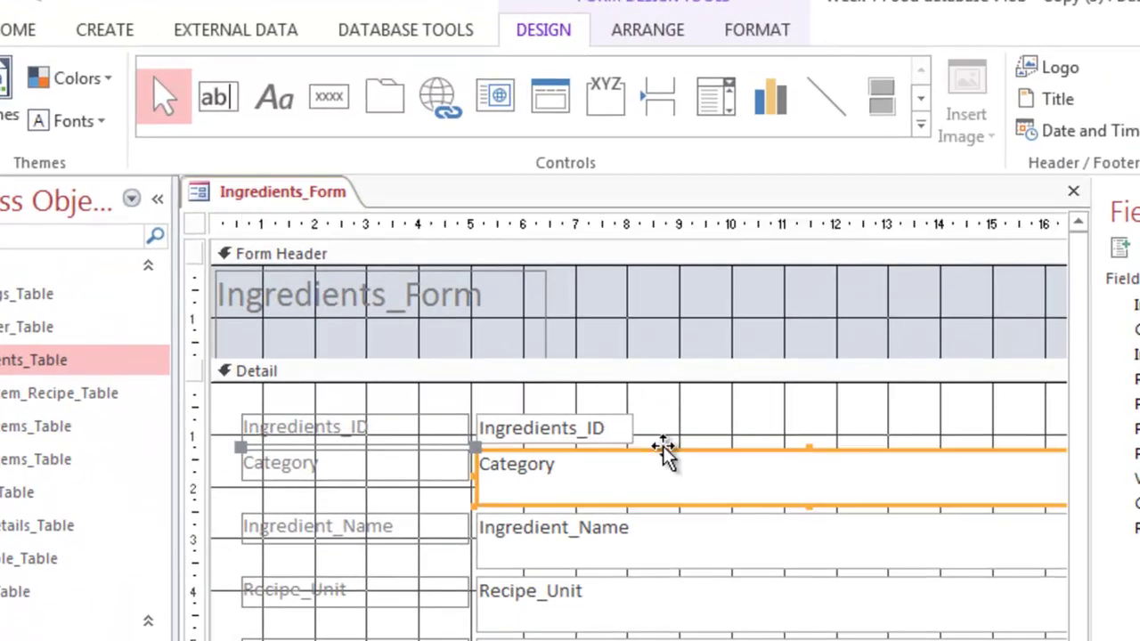
key(Delete)
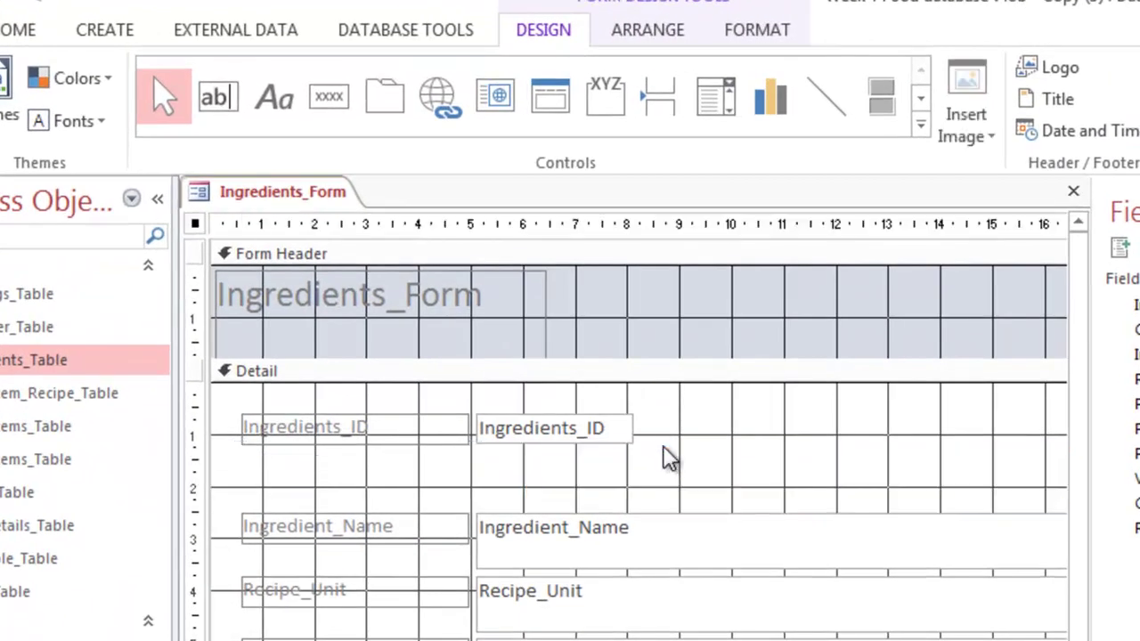
Step: Place a combo box below Ingredients_ID in the form's Detail section, taking its values from the query Qry_Unique_category
click(724, 92)
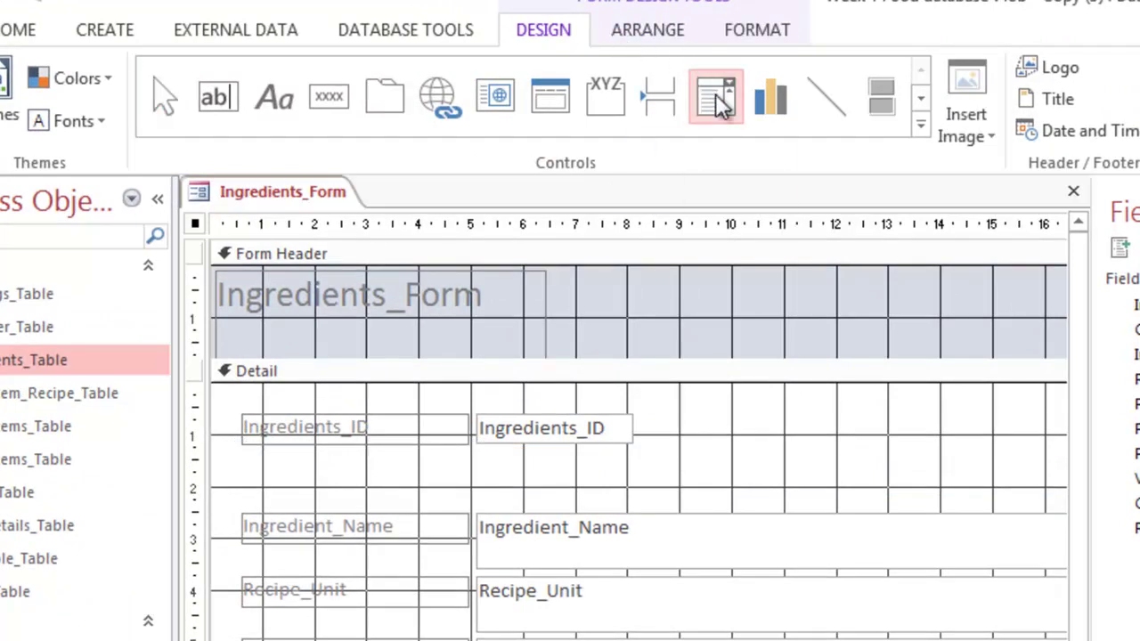
drag(477, 460, 1056, 506)
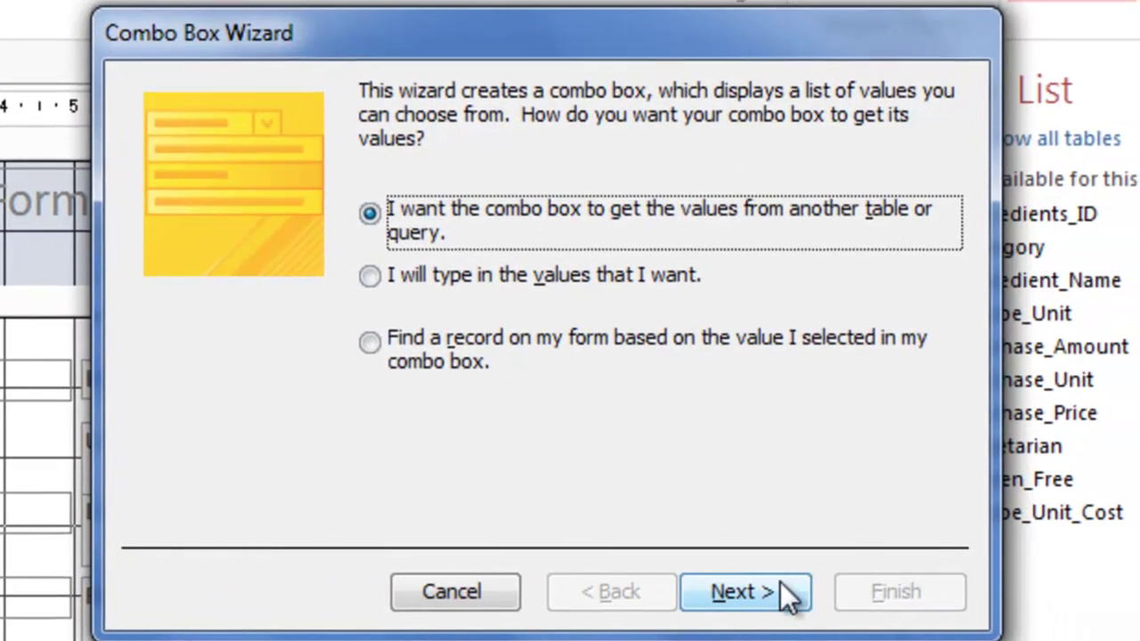
click(974, 588)
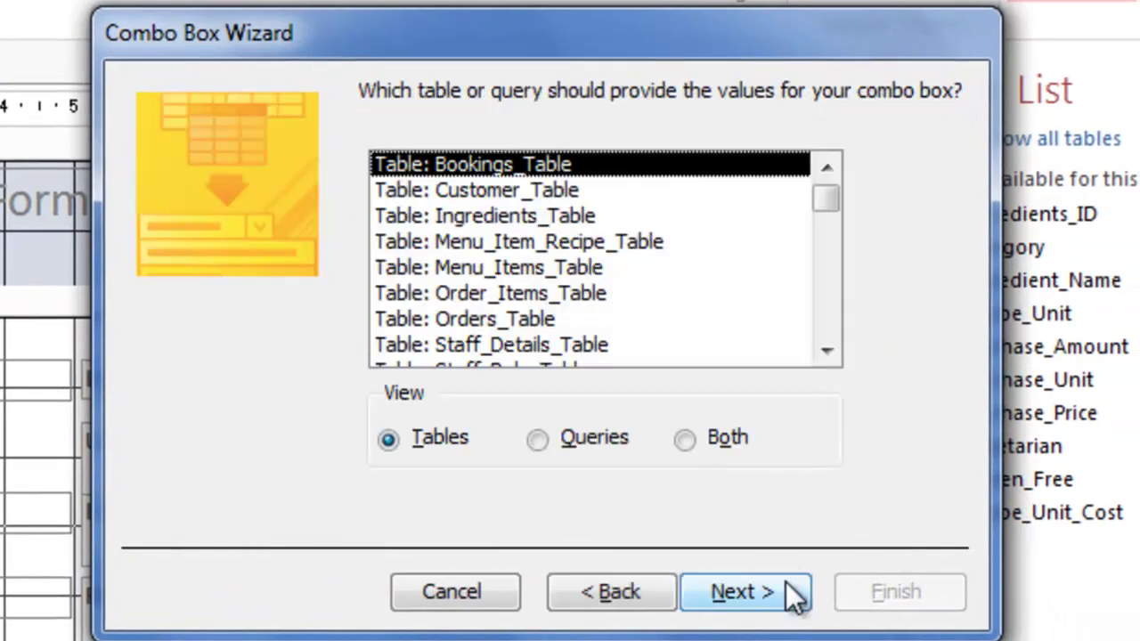
click(579, 438)
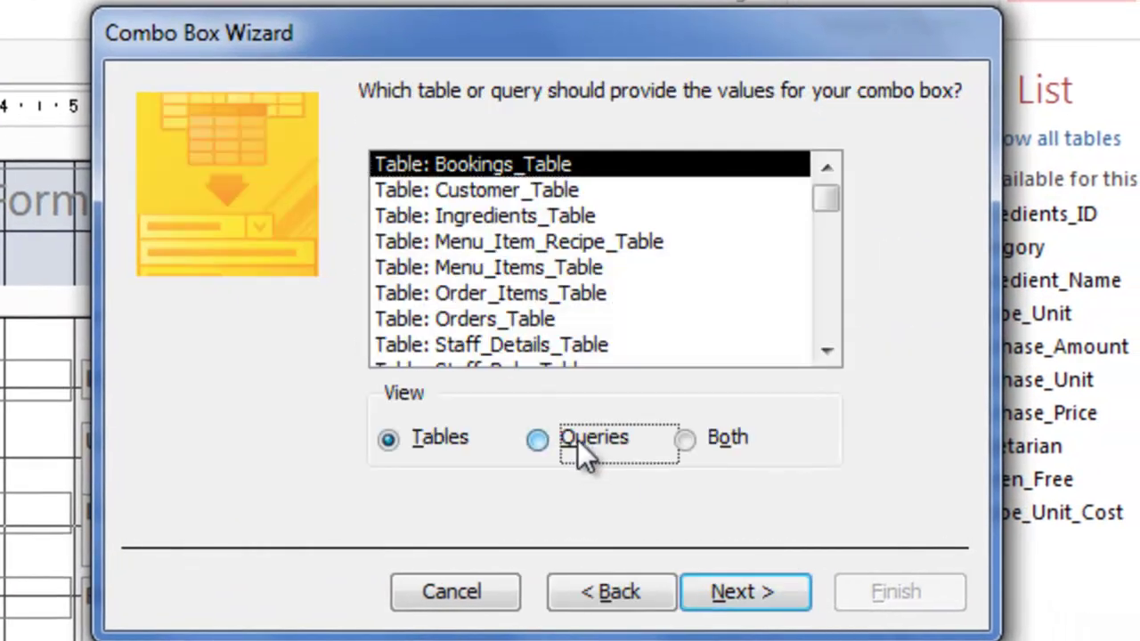
click(548, 193)
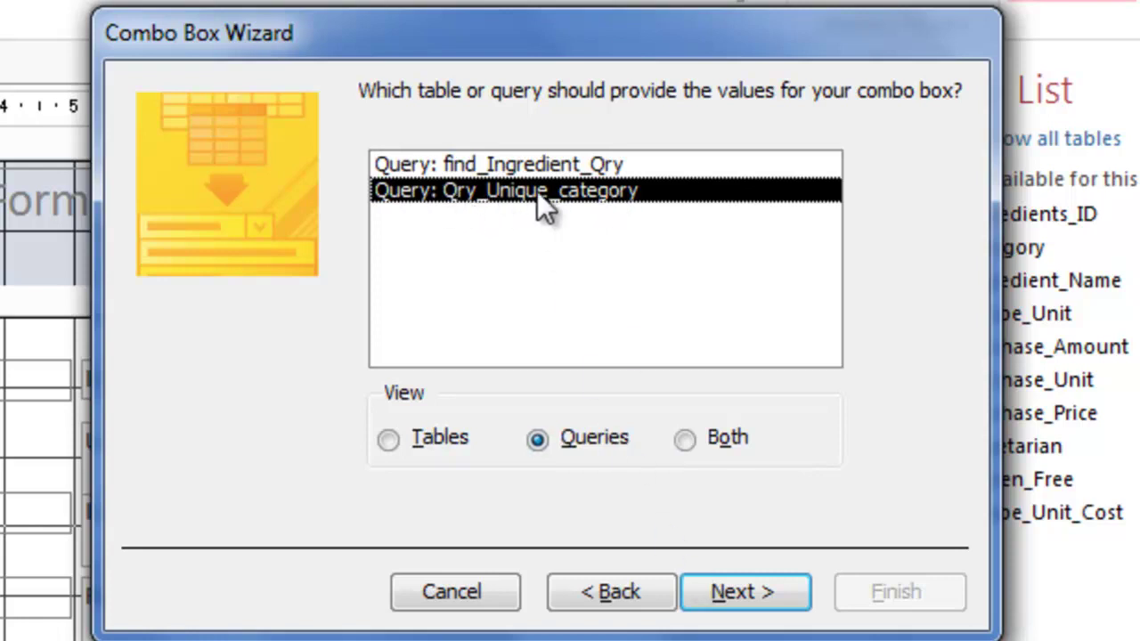
click(753, 592)
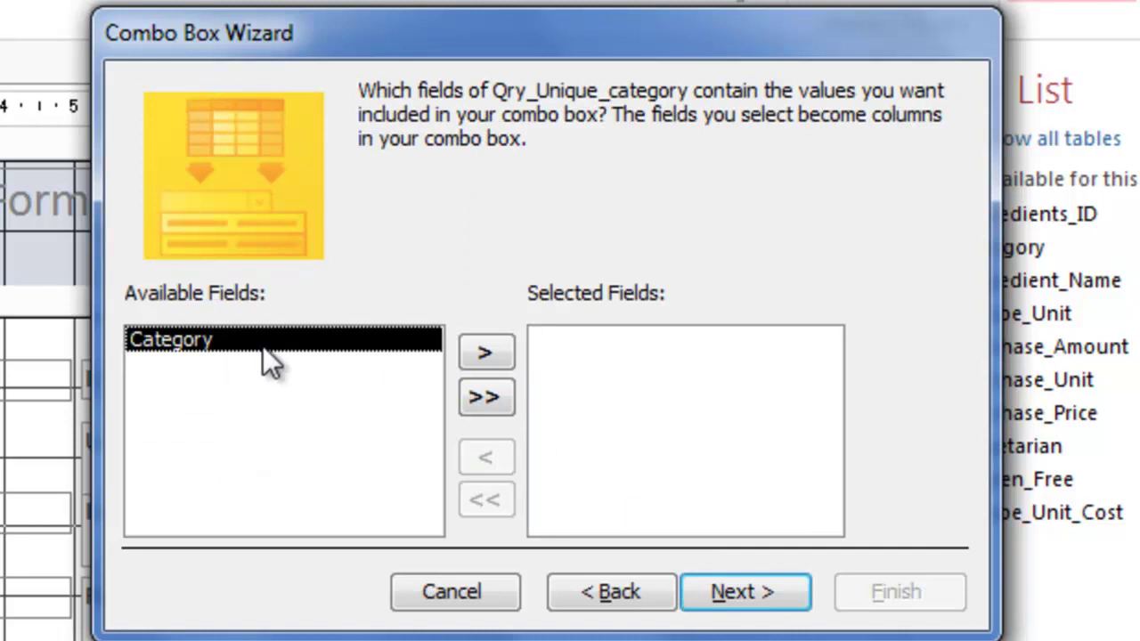
Step: Include the Category field in the combo box, sort the list by Category and keep the default column width
click(486, 353)
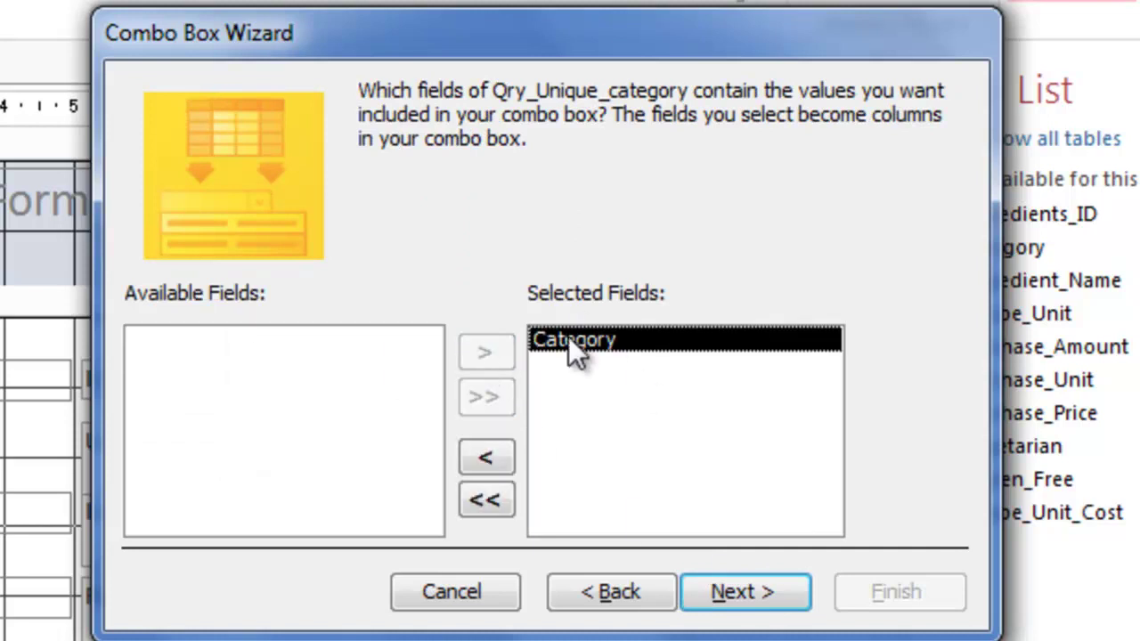
click(755, 595)
click(428, 213)
click(322, 273)
click(733, 593)
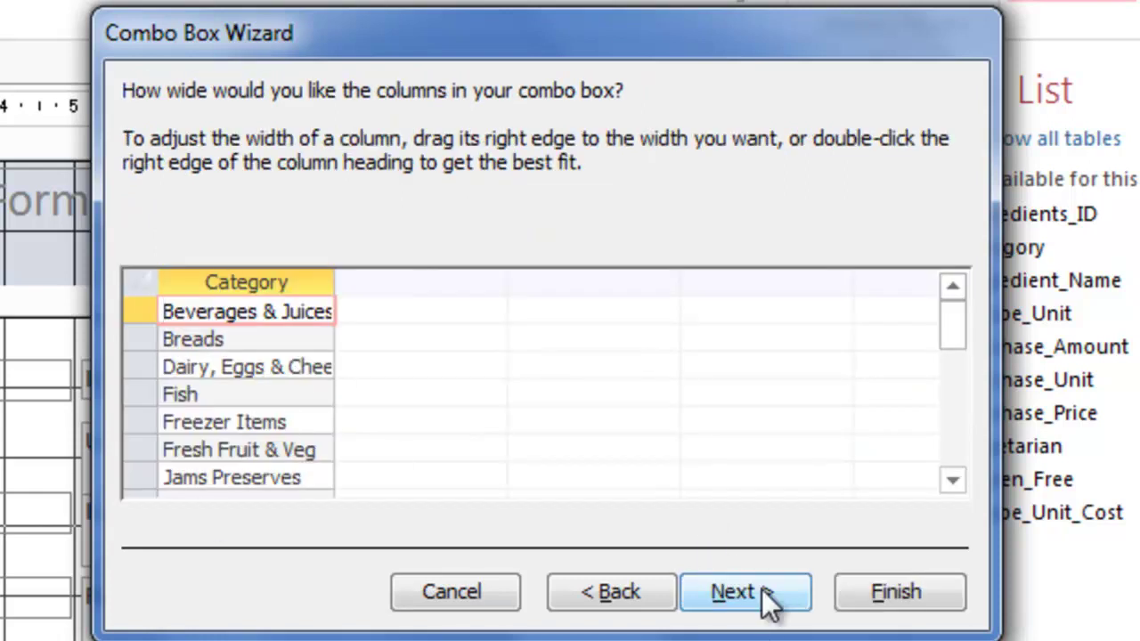
click(708, 597)
Step: Store the combo box value in the Category field, label it Category and finish the wizard
click(475, 259)
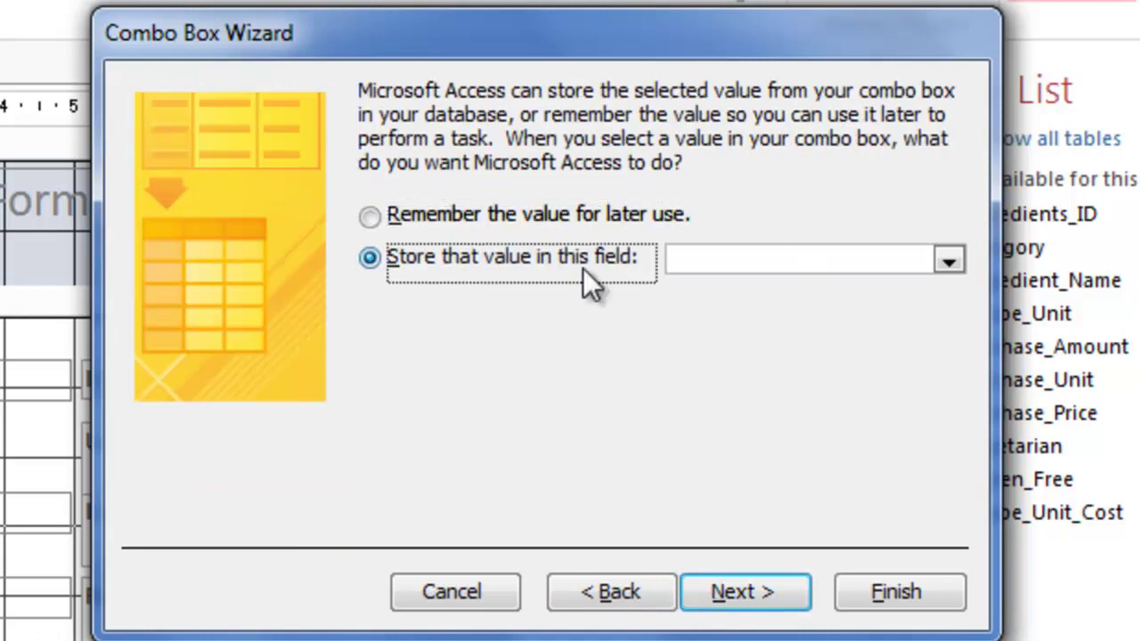
click(949, 259)
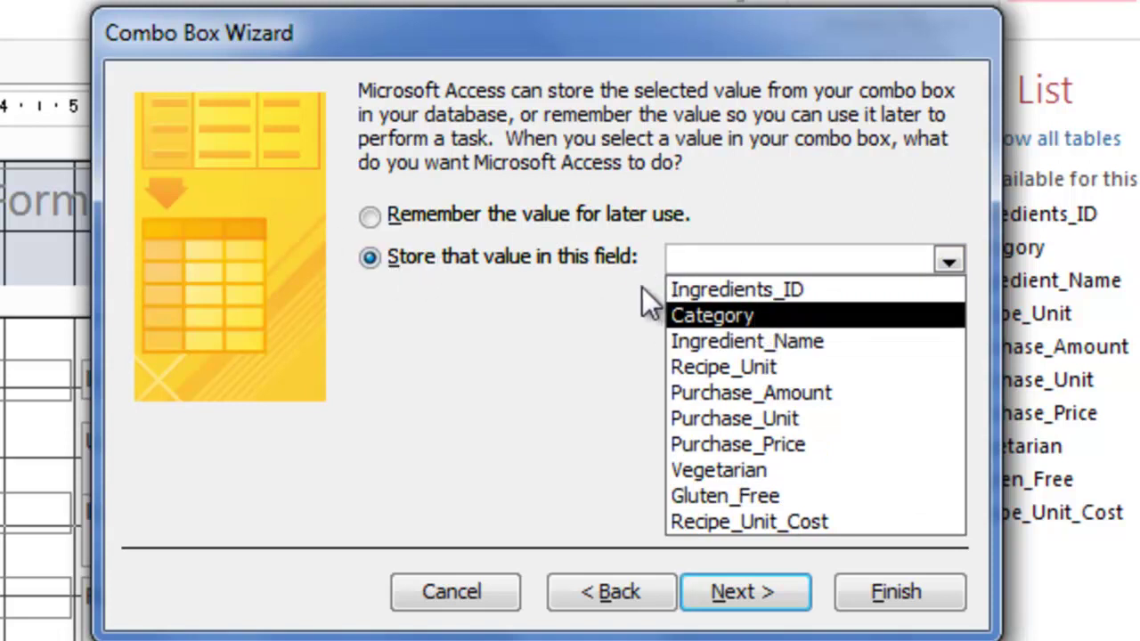
click(698, 311)
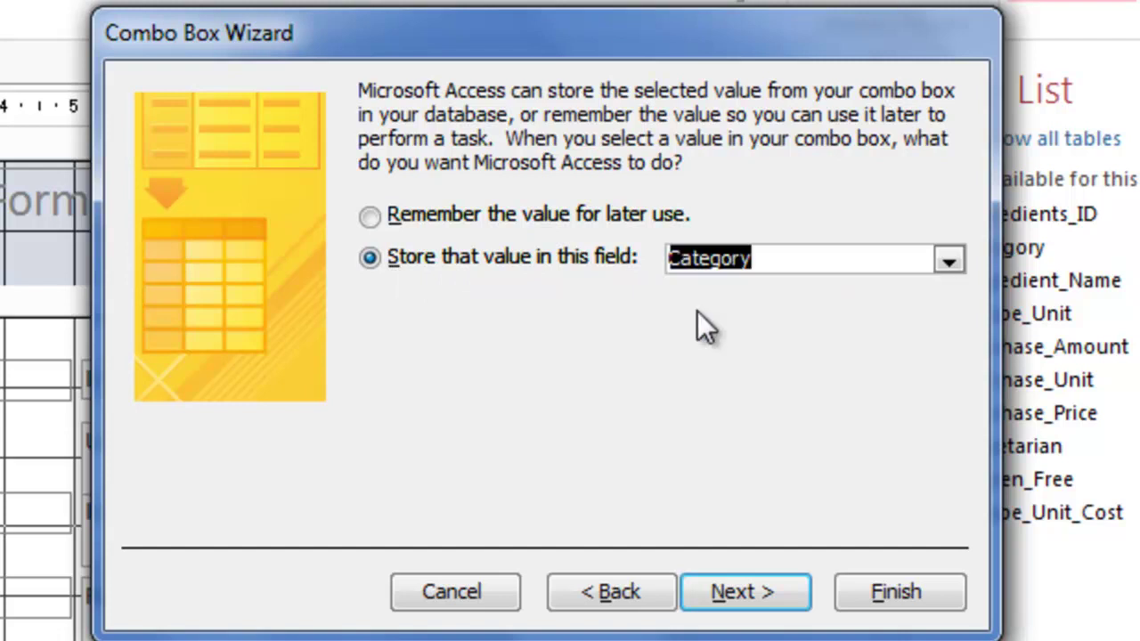
click(756, 583)
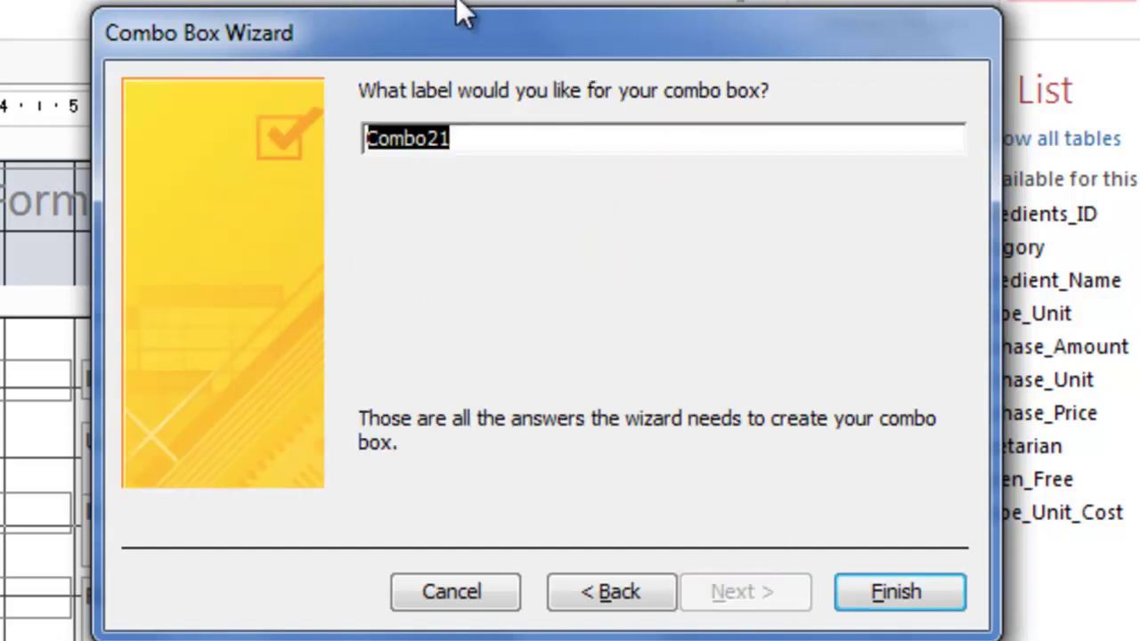
text(Categ)
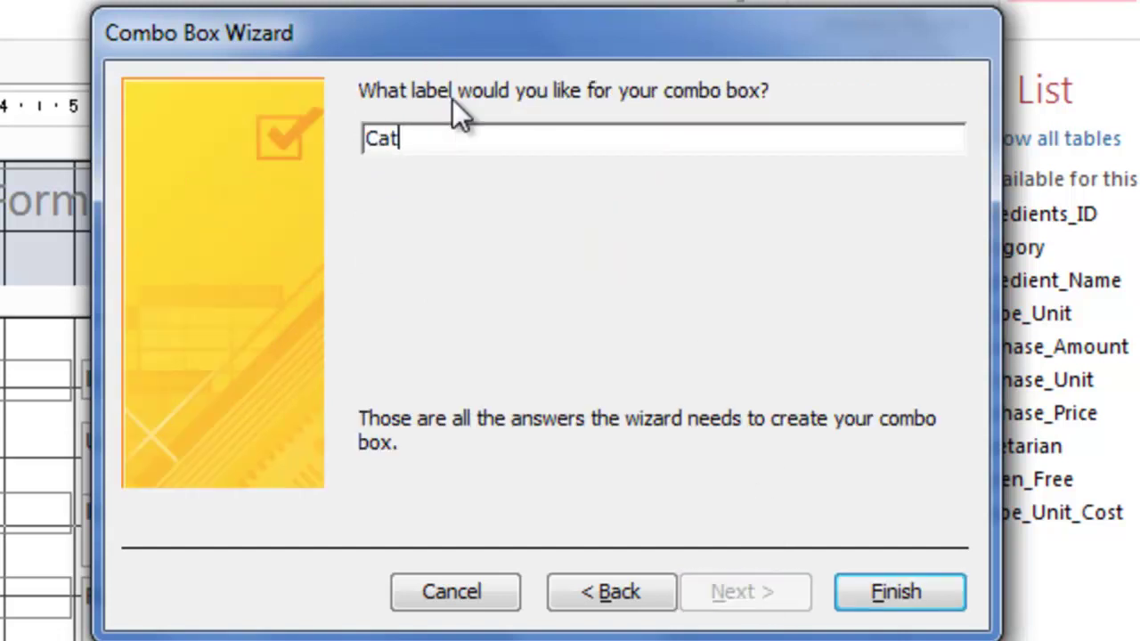
text(ory)
click(901, 593)
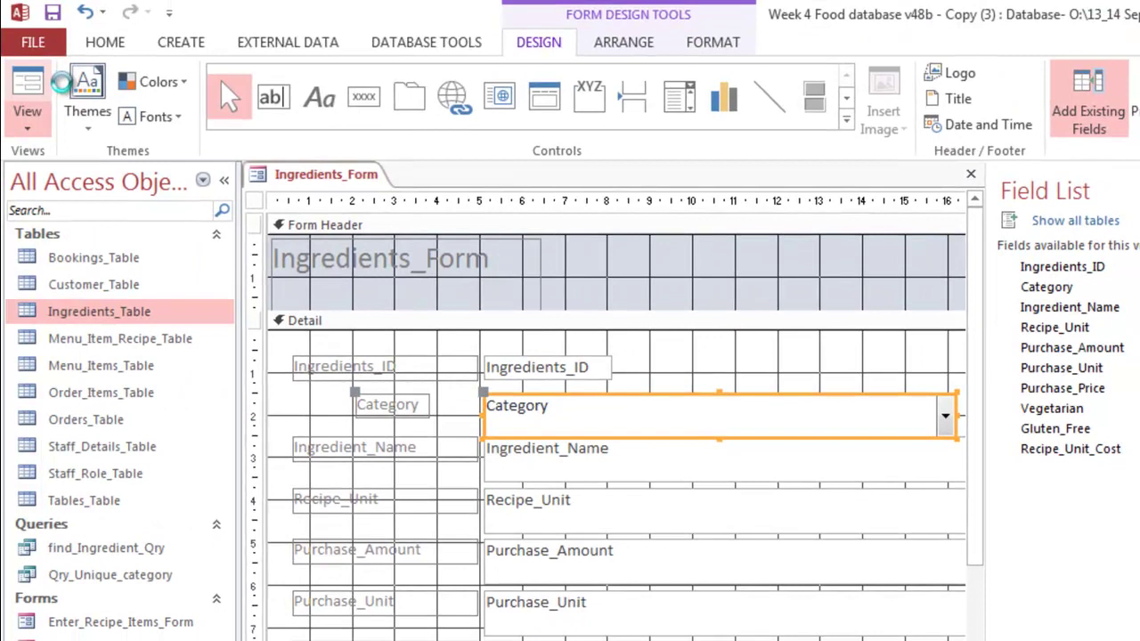
Step: Switch Ingredients_Form to Form View and check the list of choices in the Category combo box
click(27, 89)
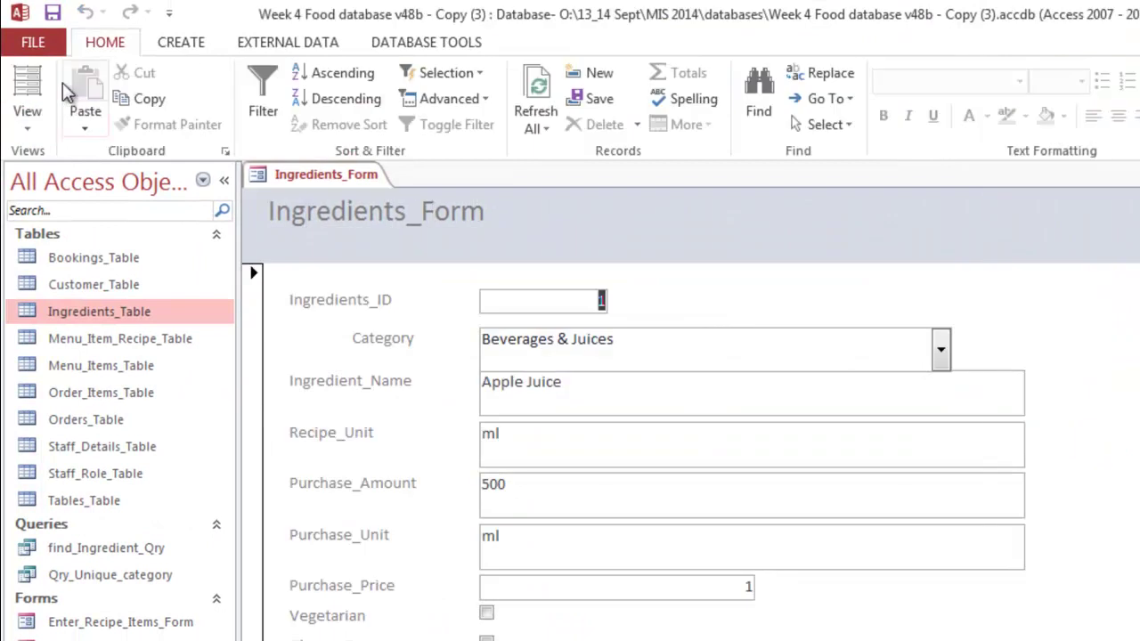
click(943, 354)
click(944, 353)
click(944, 353)
click(943, 354)
click(944, 353)
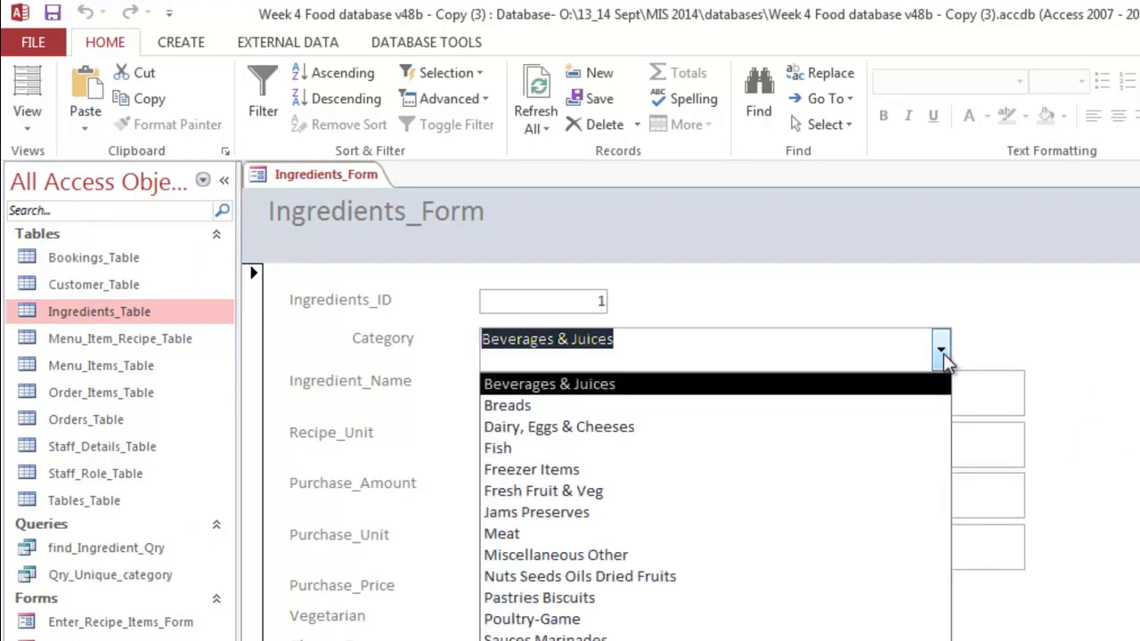
click(944, 353)
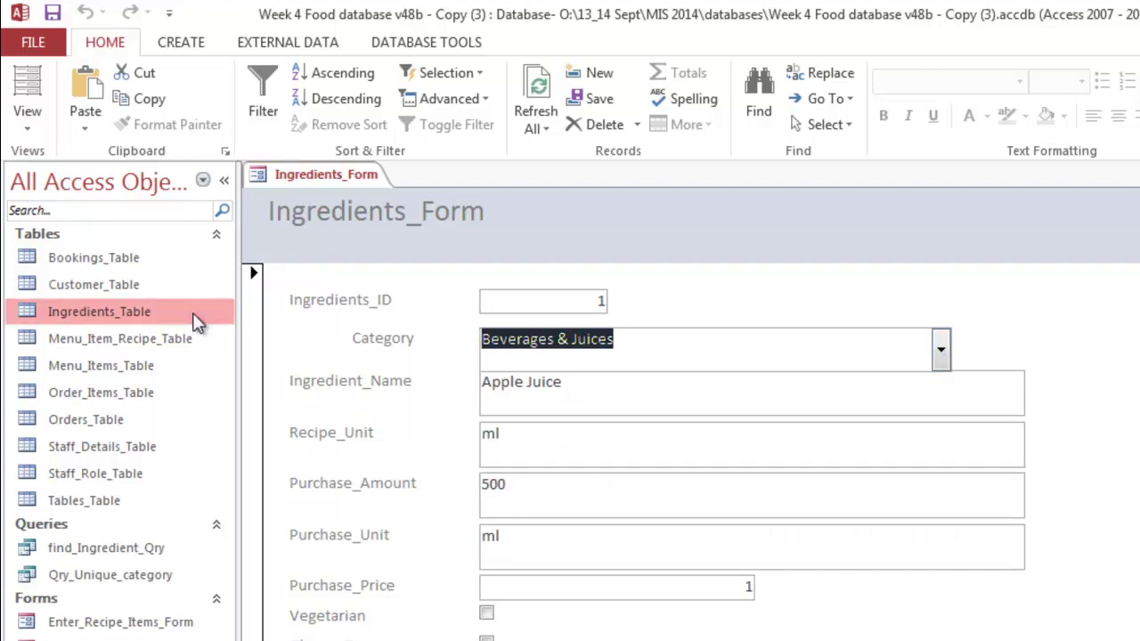
Step: Back in Design View, add a command button near the Vegetarian and Gluten_Free check boxes with the Record Operations action Add New Record
click(27, 112)
click(103, 256)
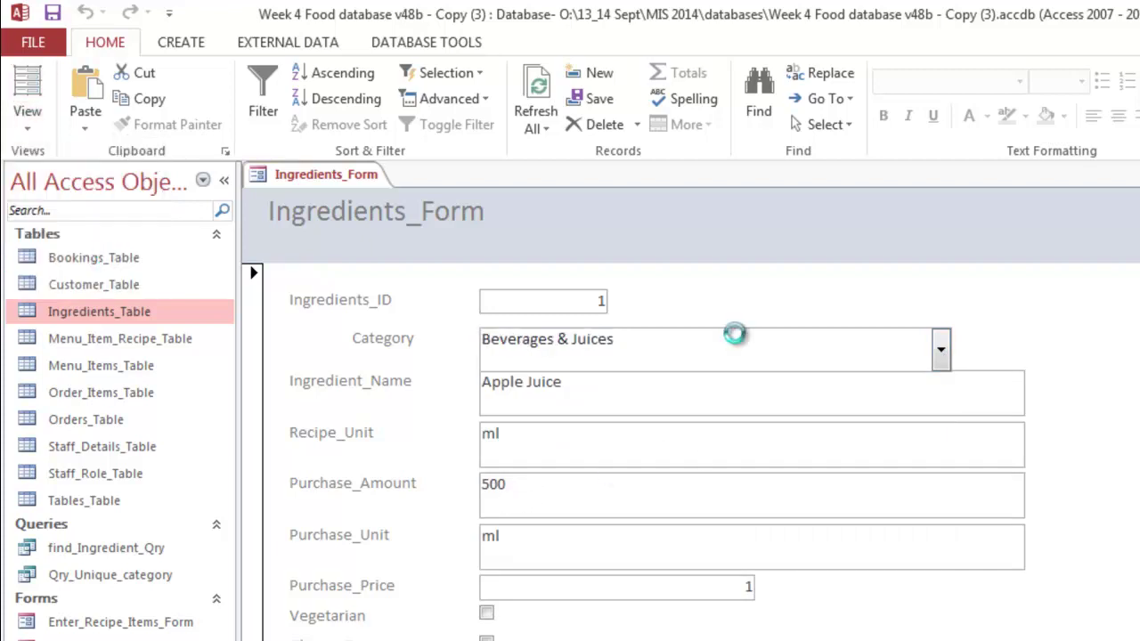
click(363, 96)
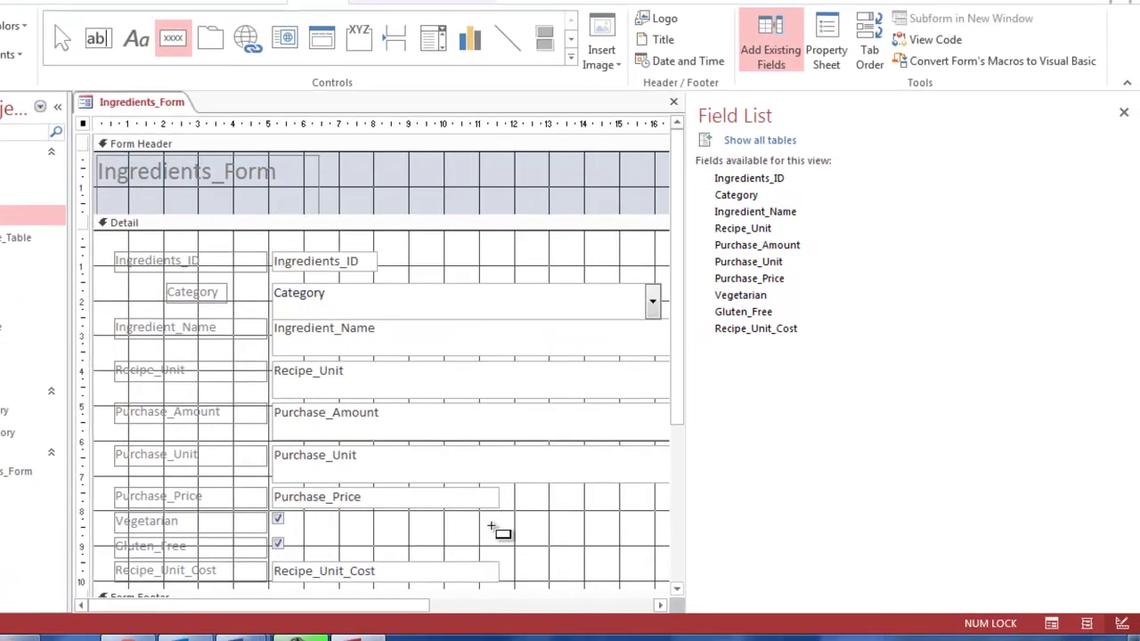
drag(562, 569, 703, 605)
drag(648, 561, 648, 562)
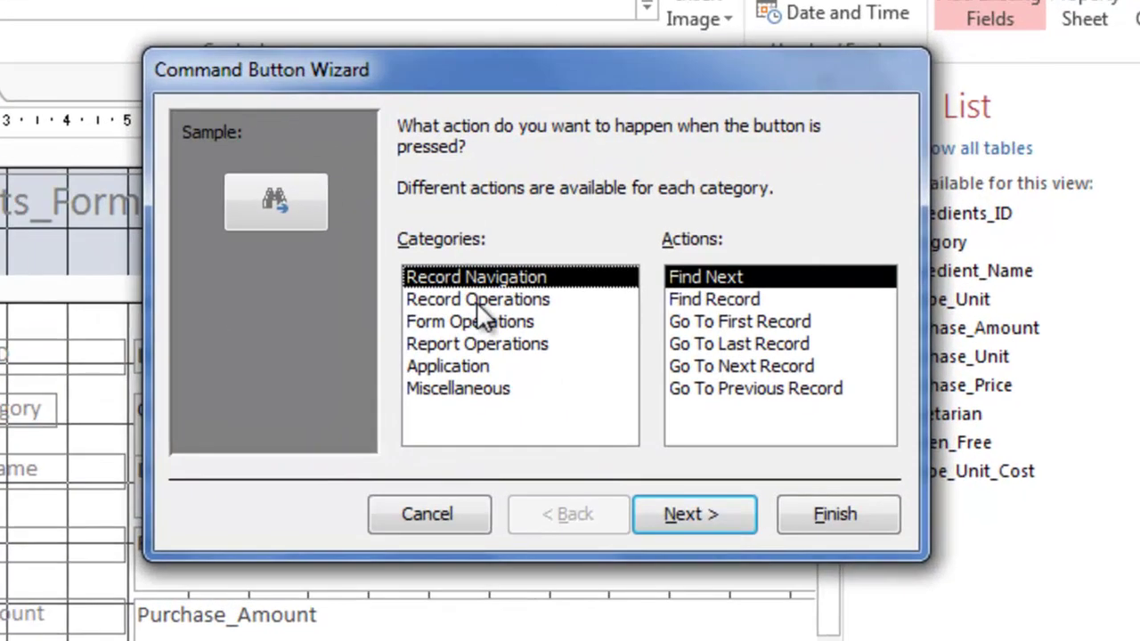
click(479, 303)
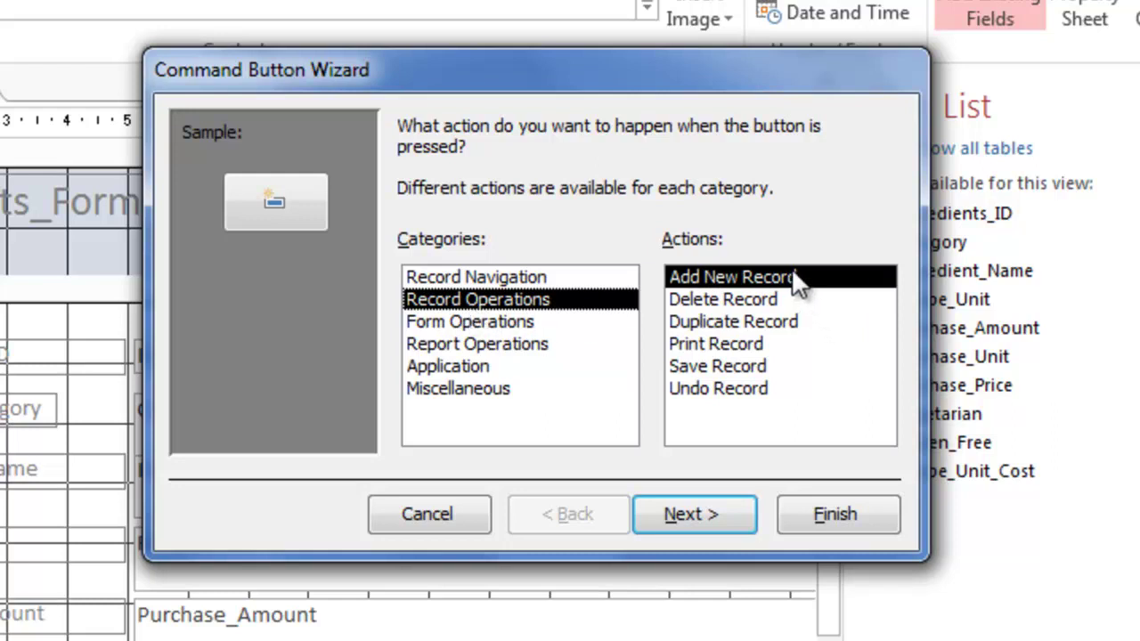
click(748, 521)
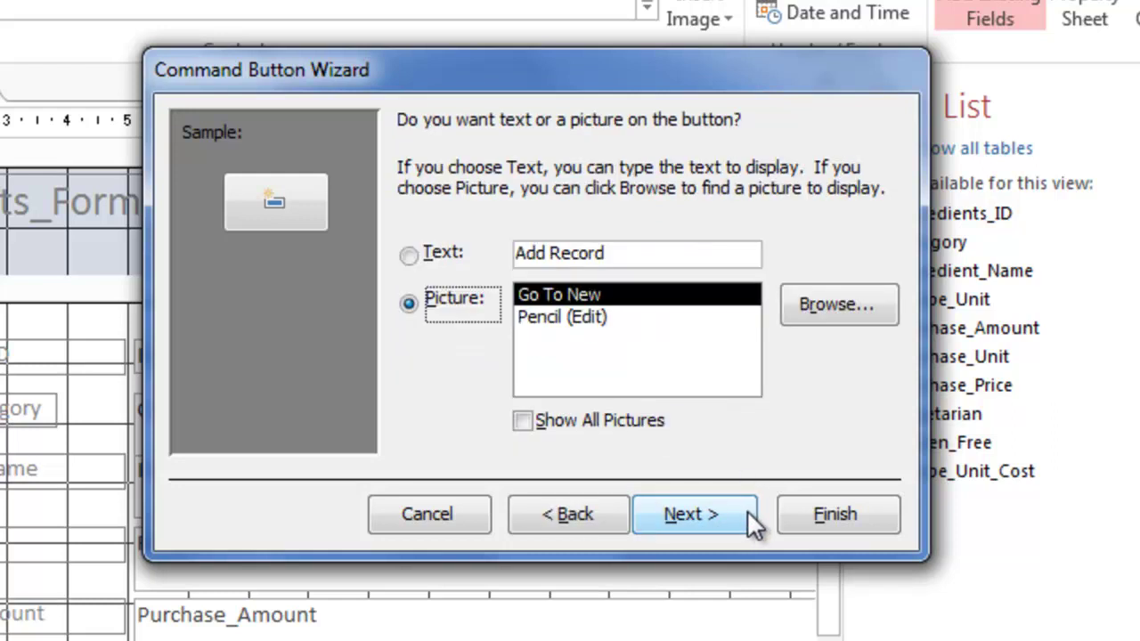
Step: Show text instead of a picture on the command button, with the caption Add New Ingredient
click(410, 256)
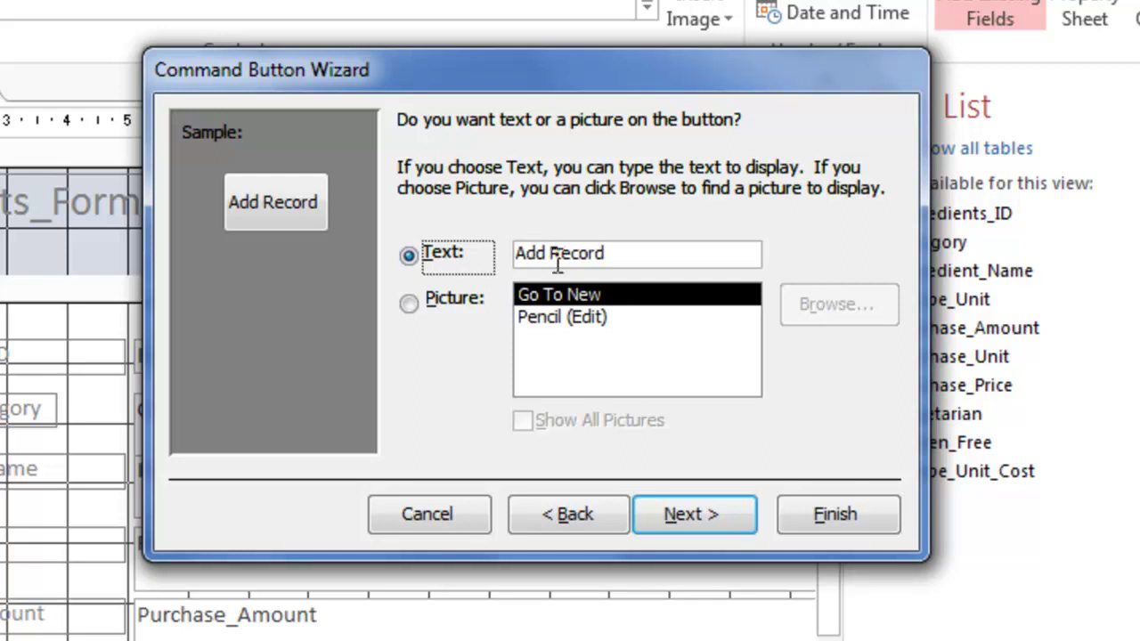
click(549, 253)
text(New)
key(Delete)
key(Delete)
key(Delete)
key(Delete)
key(Delete)
key(Delete)
key(Delete)
text(Ingredient)
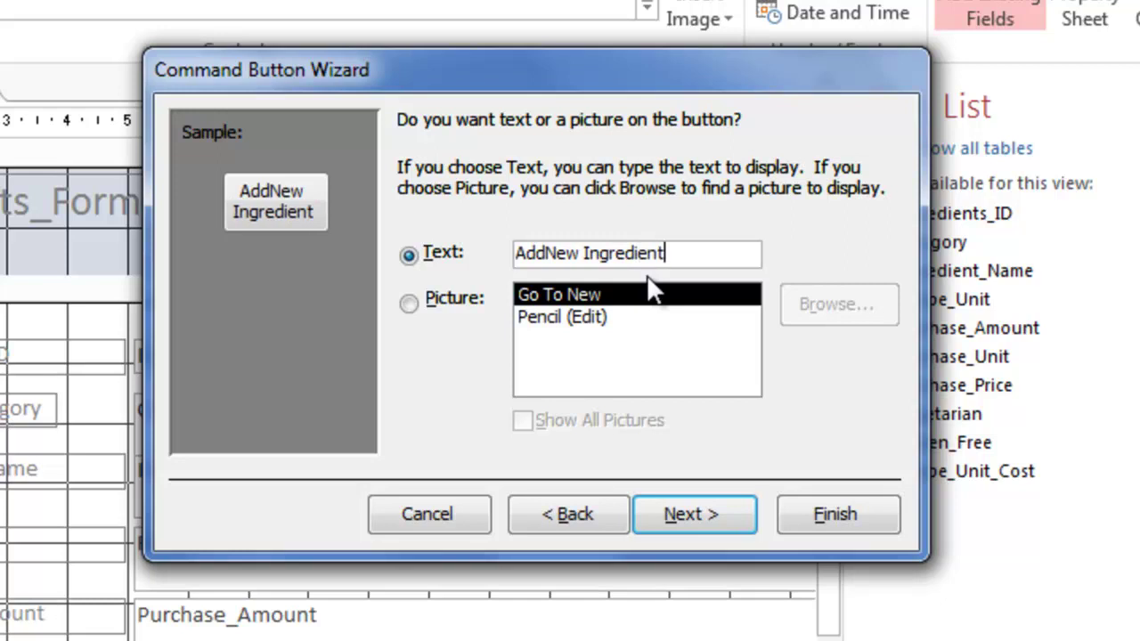
key(Home)
key(Right)
key(Right)
key(Right)
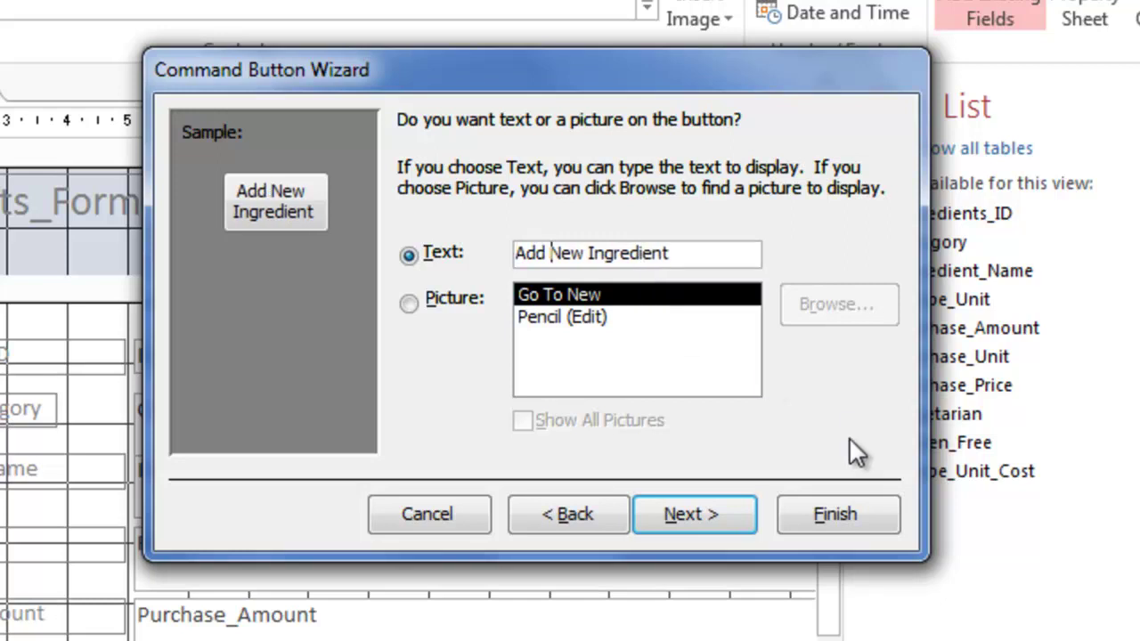
Step: Name the command button AddNewButton, finish the wizard and enlarge the button to about 4.6 cm wide
click(659, 518)
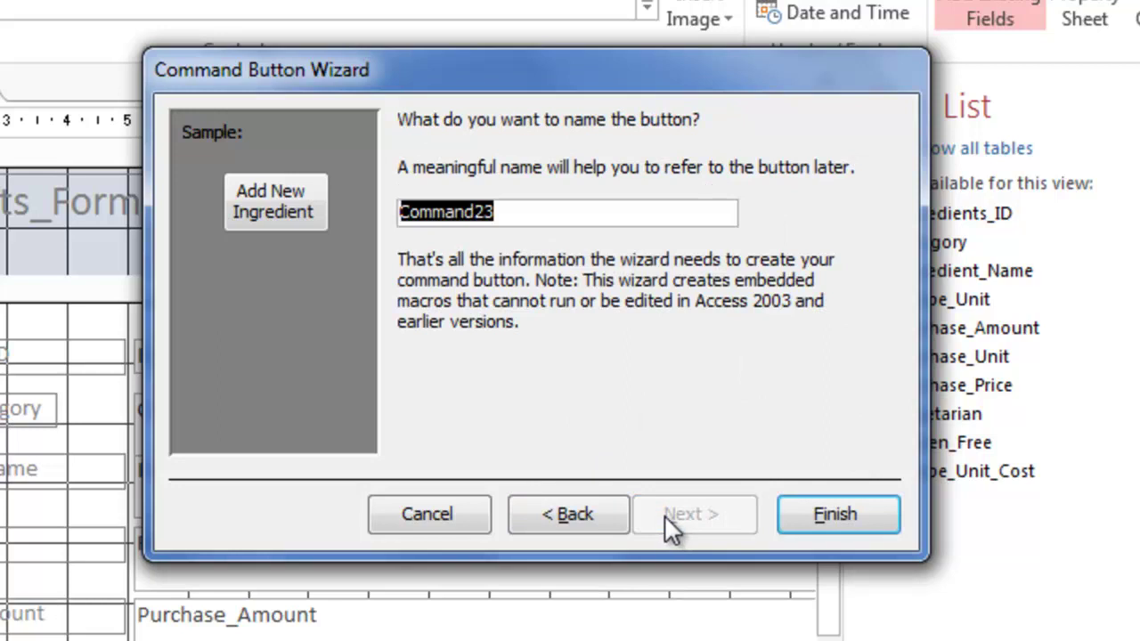
text(AddNewButton)
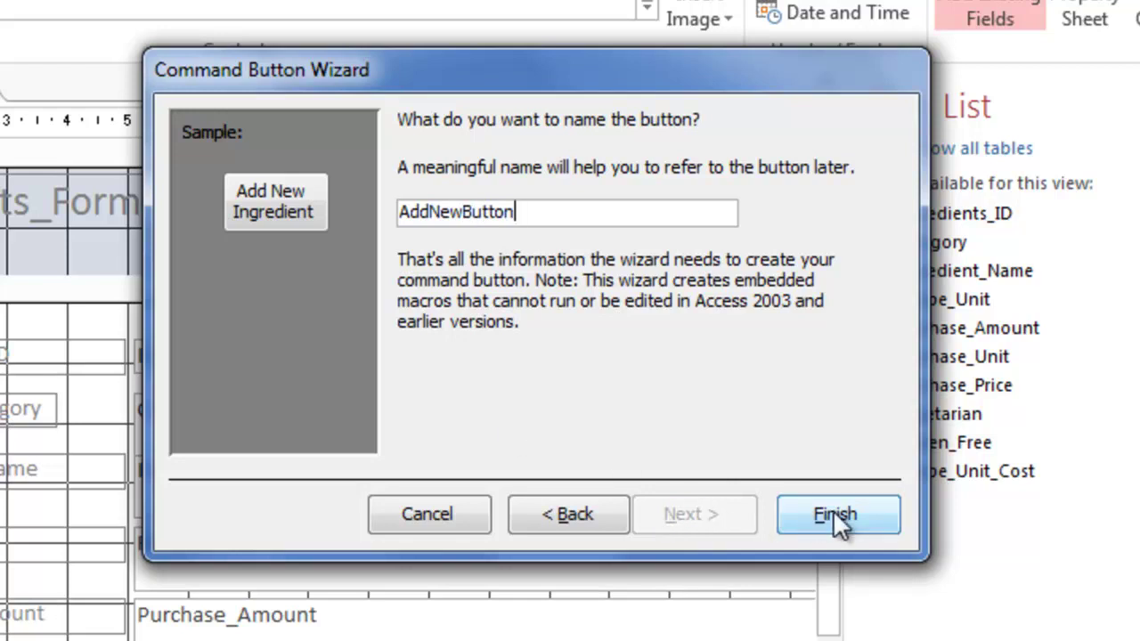
click(833, 514)
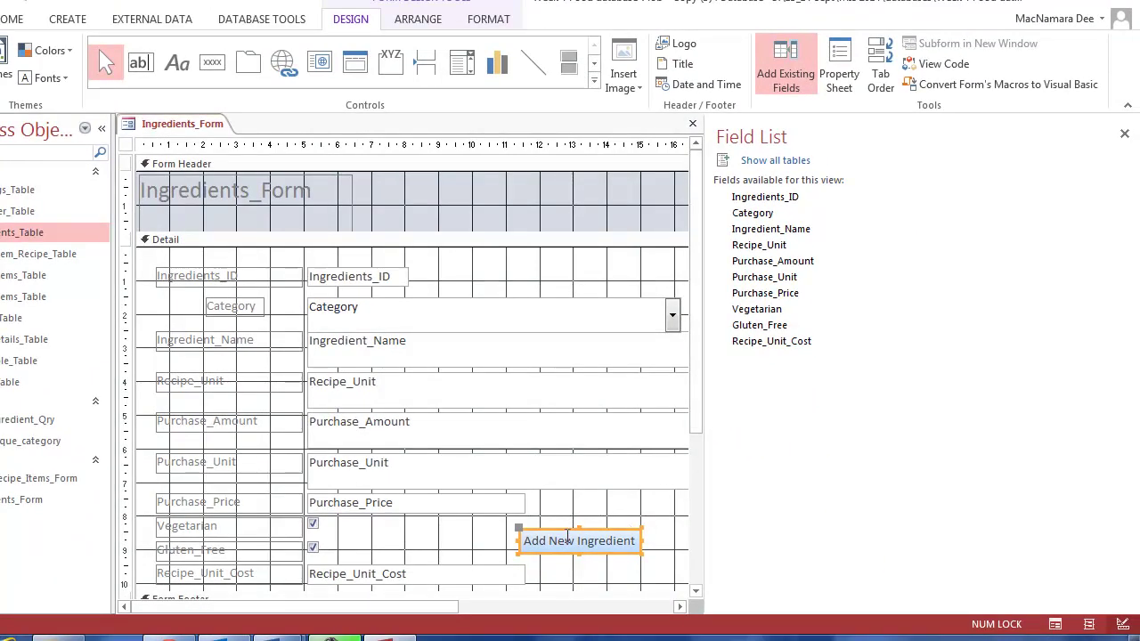
drag(640, 552, 672, 566)
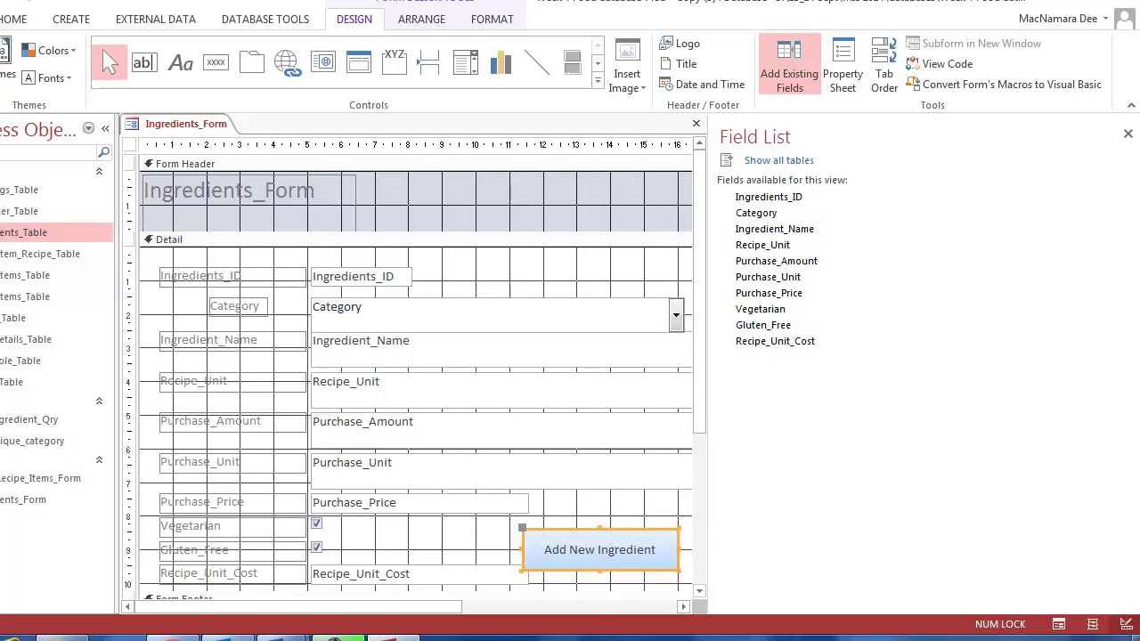
Step: Test the Add New Ingredient button in Form View and close Ingredients_Form, saving its design changes
click(21, 78)
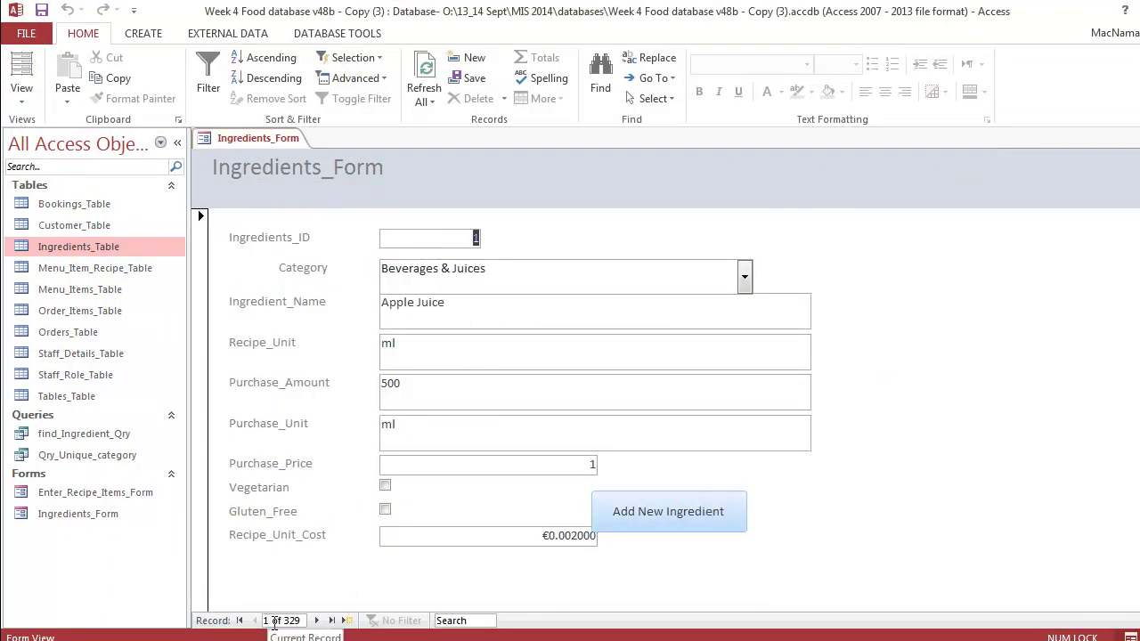
click(682, 512)
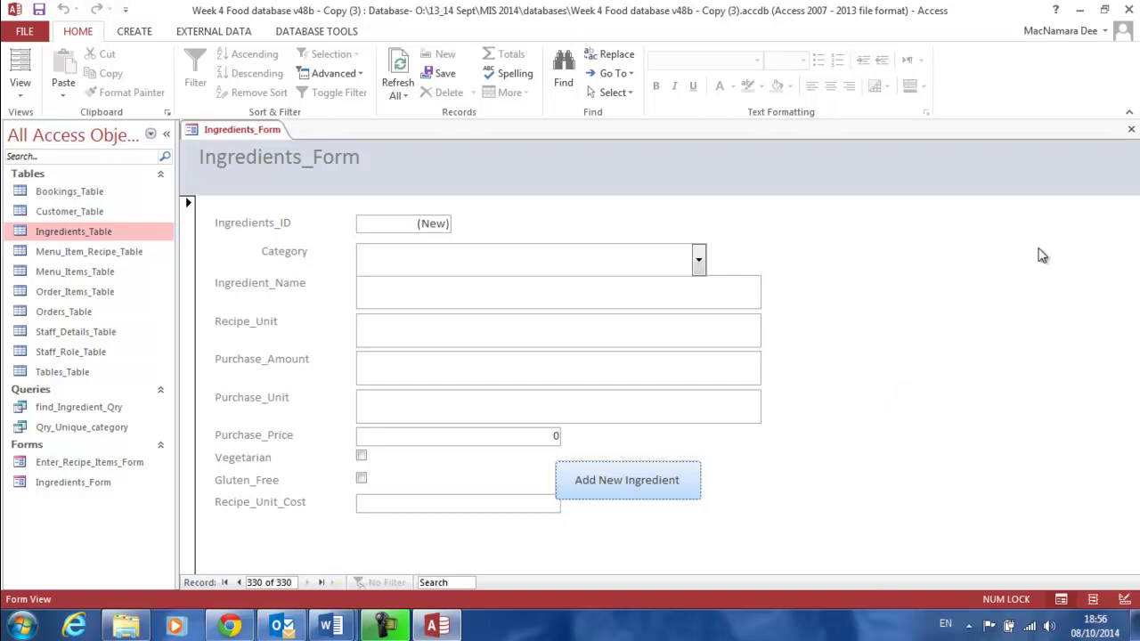
click(1132, 129)
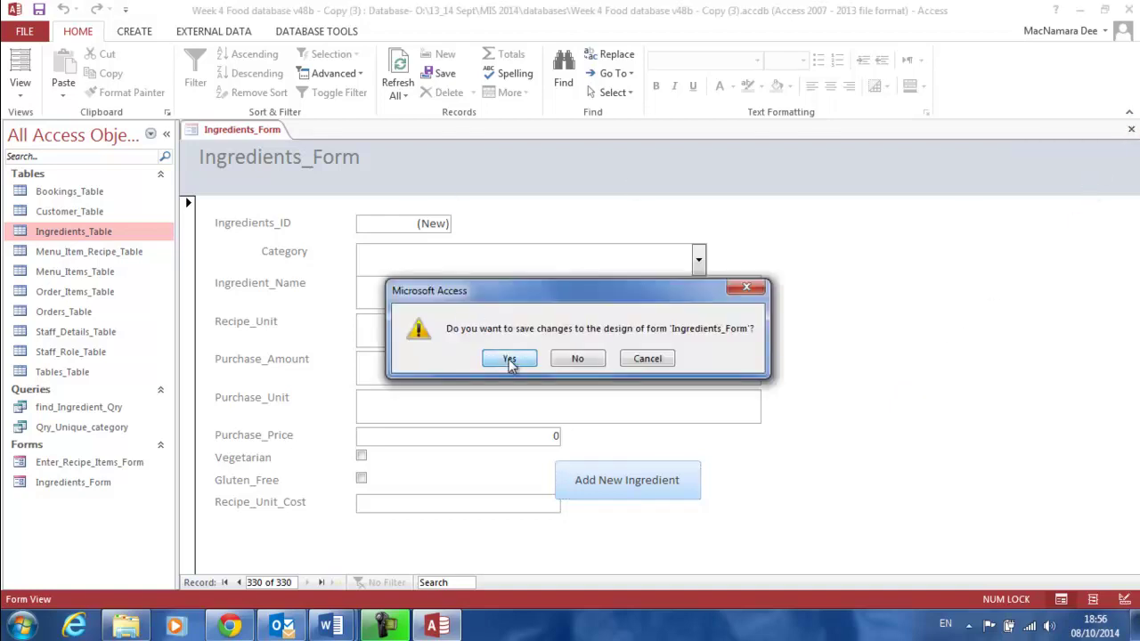
click(509, 360)
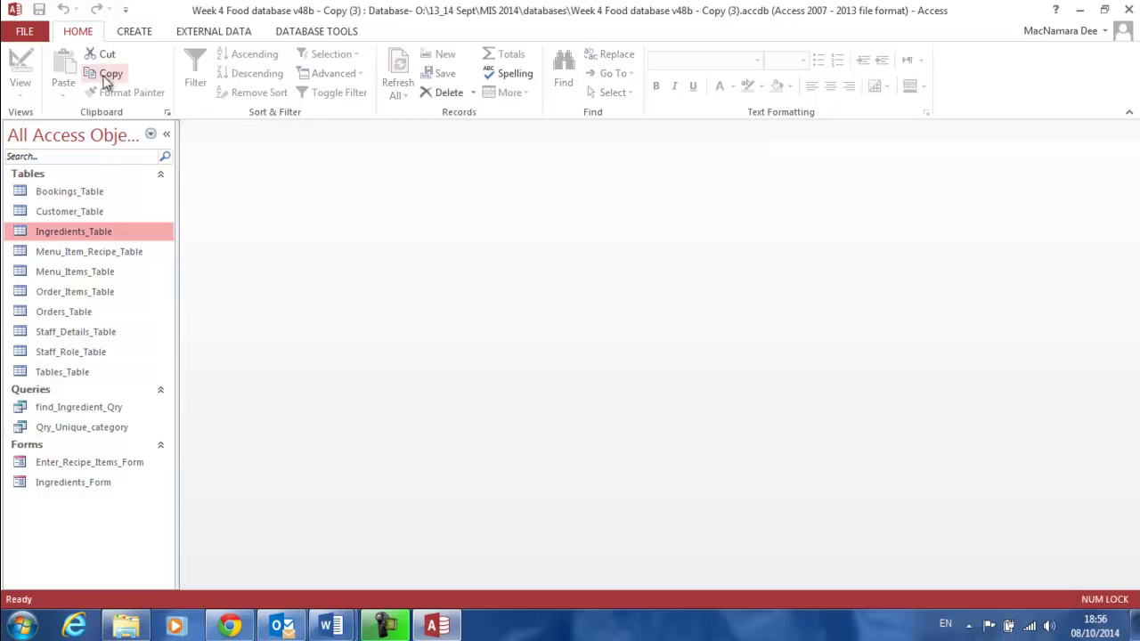
Step: Start the Report Wizard and add the Menu_Item_description field from Menu_Items_Table
click(128, 35)
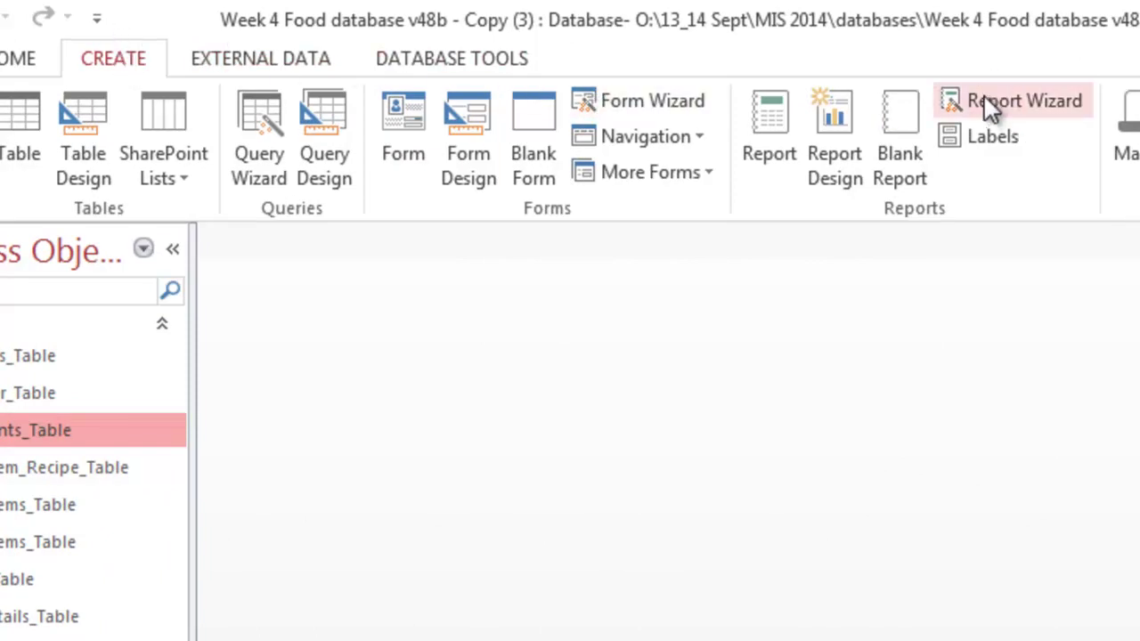
click(1022, 106)
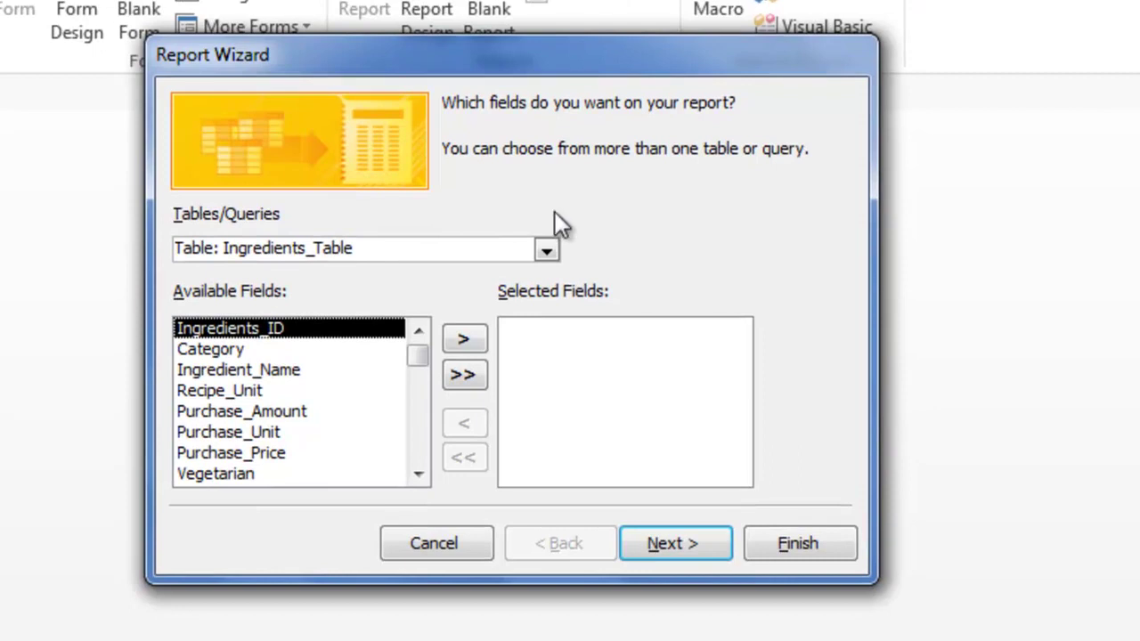
click(545, 252)
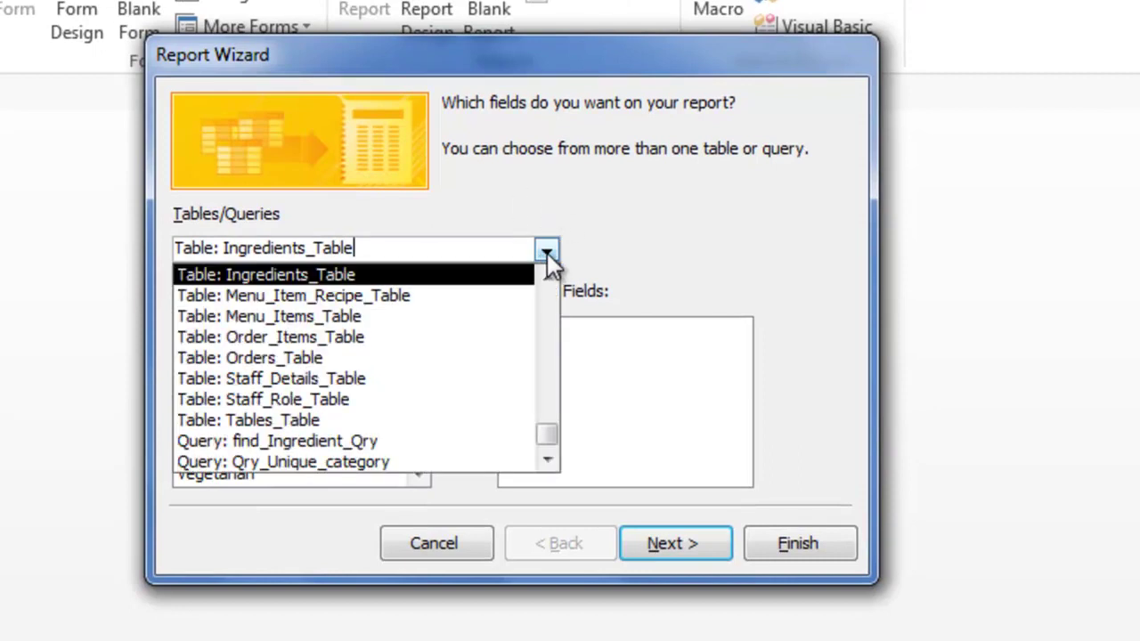
click(403, 325)
click(330, 369)
click(464, 339)
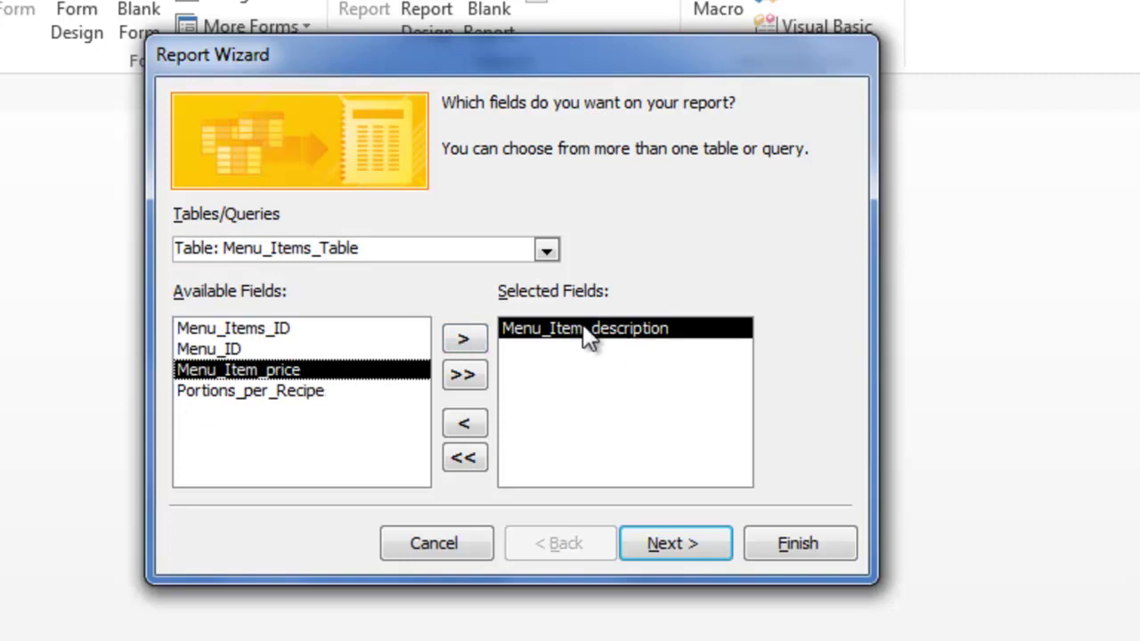
Step: Add the Ingredient_Name and Gluten_Free fields from Ingredients_Table to the report's selected fields
click(547, 250)
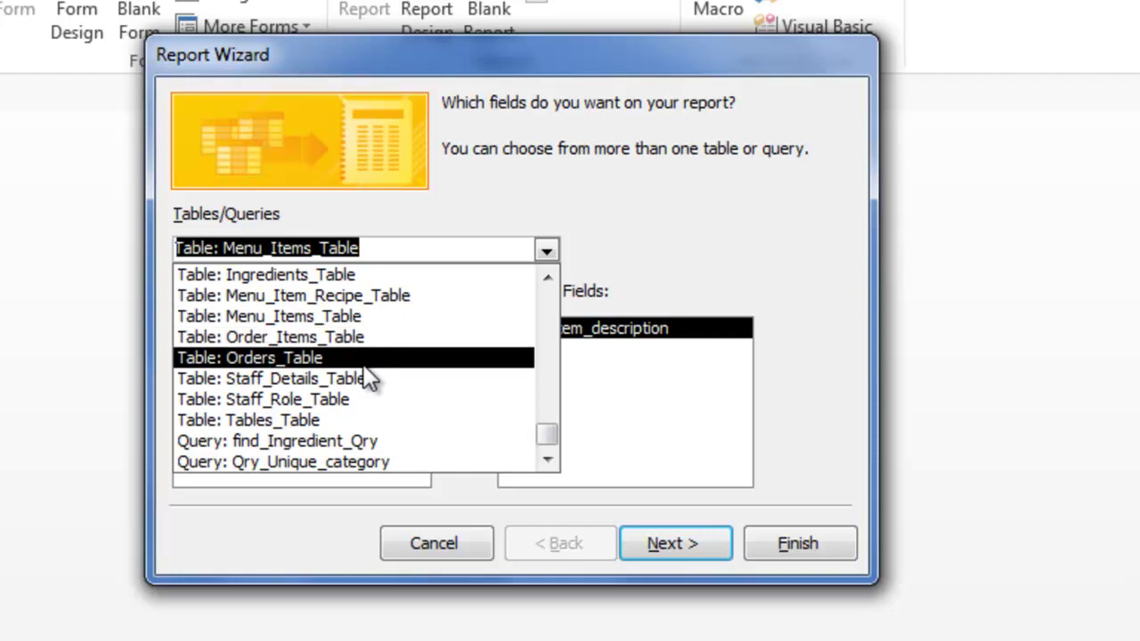
click(383, 276)
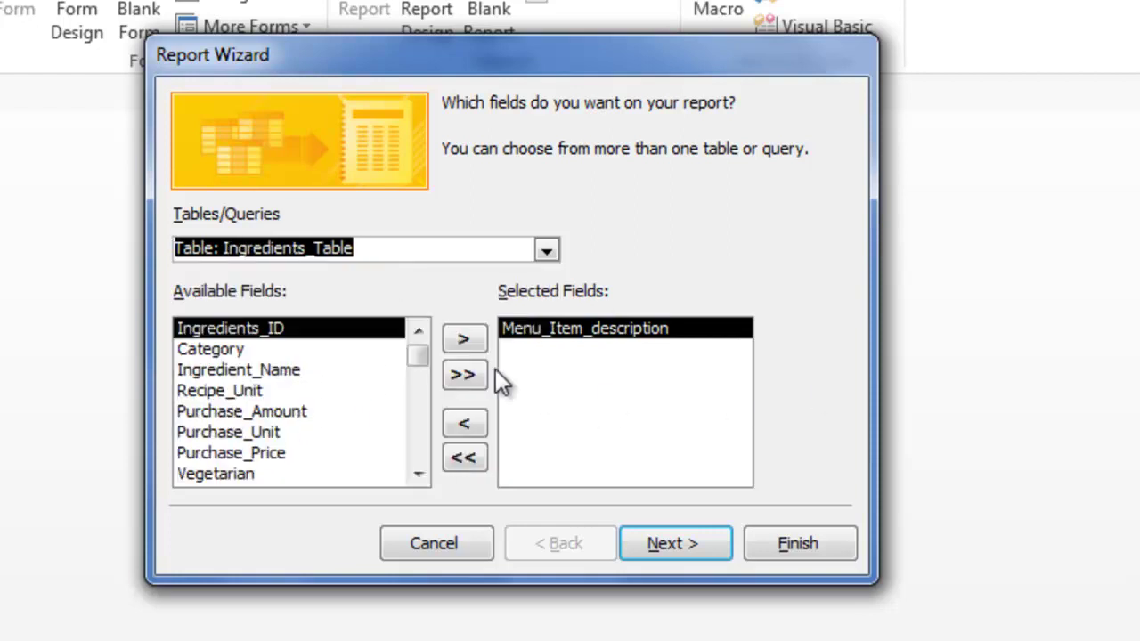
click(312, 369)
click(464, 339)
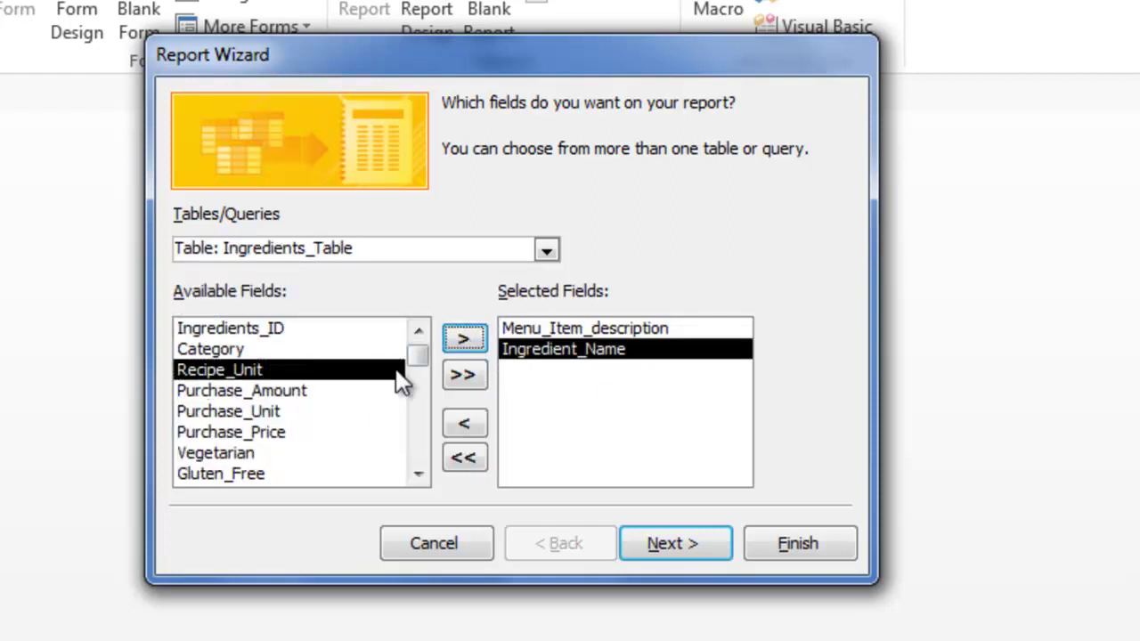
click(290, 474)
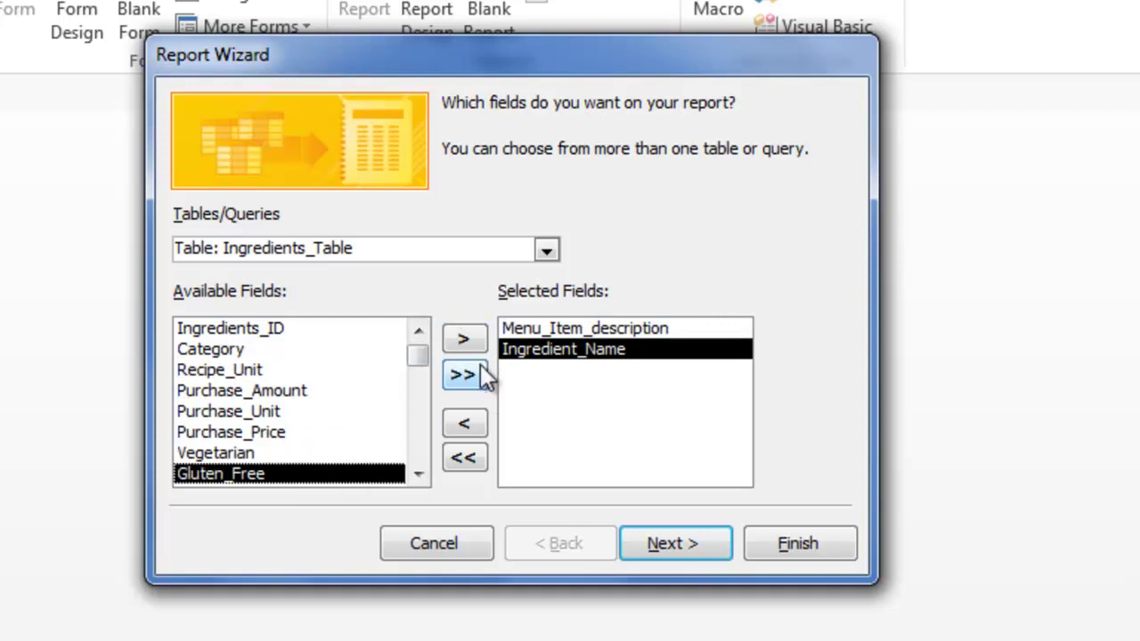
click(465, 337)
Step: View the data by Menu_Items_Table without extra grouping levels and sort the detail records by Ingredient_Name in ascending order
click(688, 543)
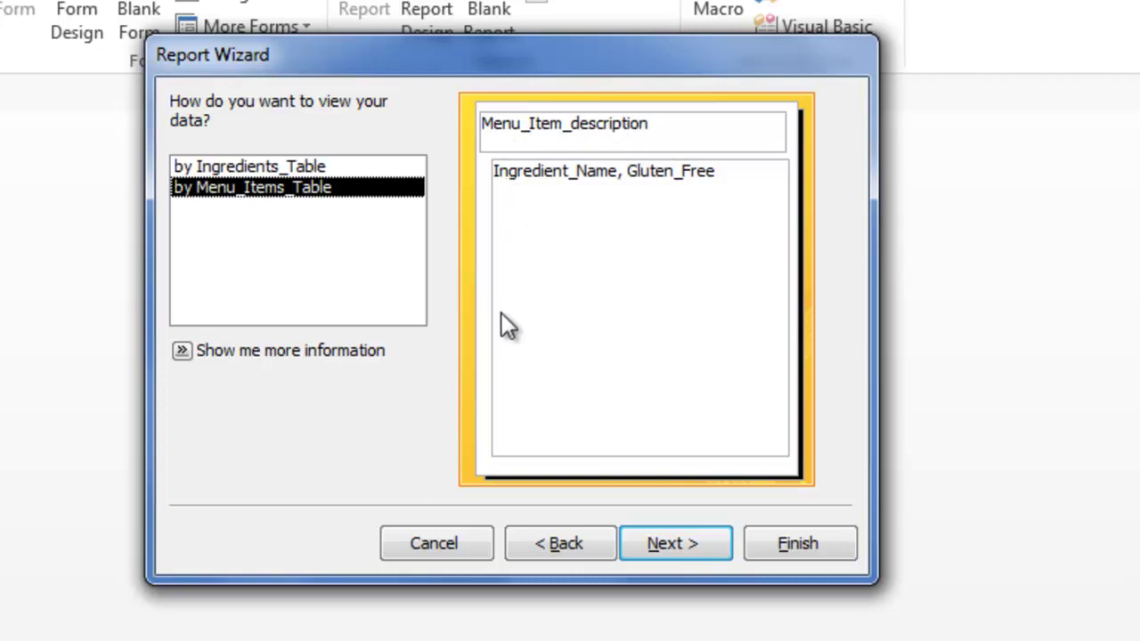
click(670, 545)
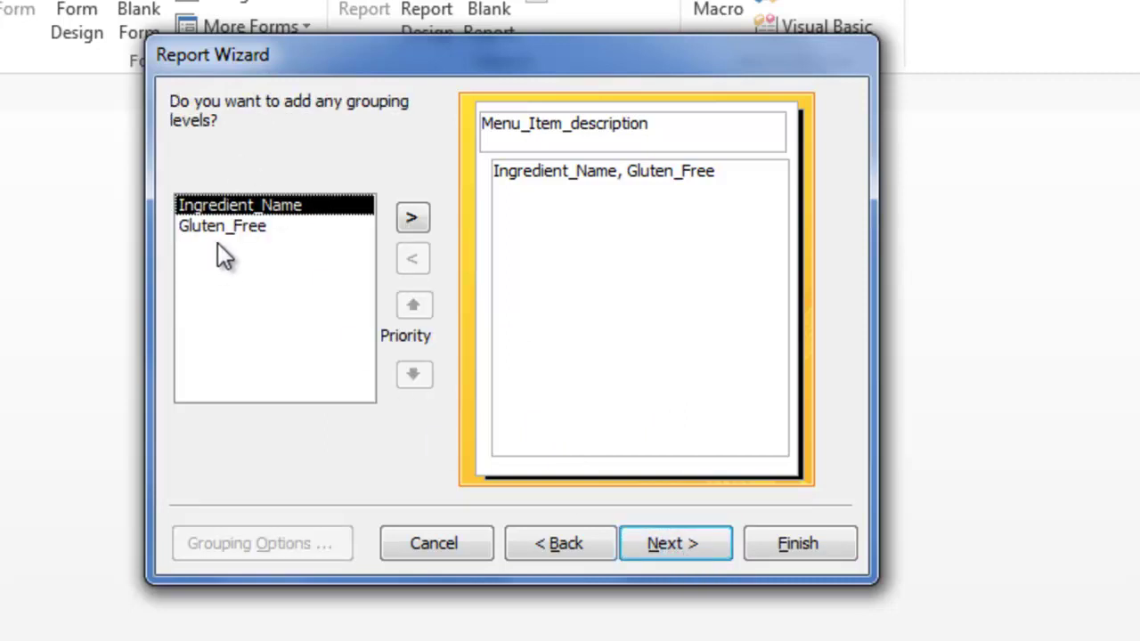
click(694, 563)
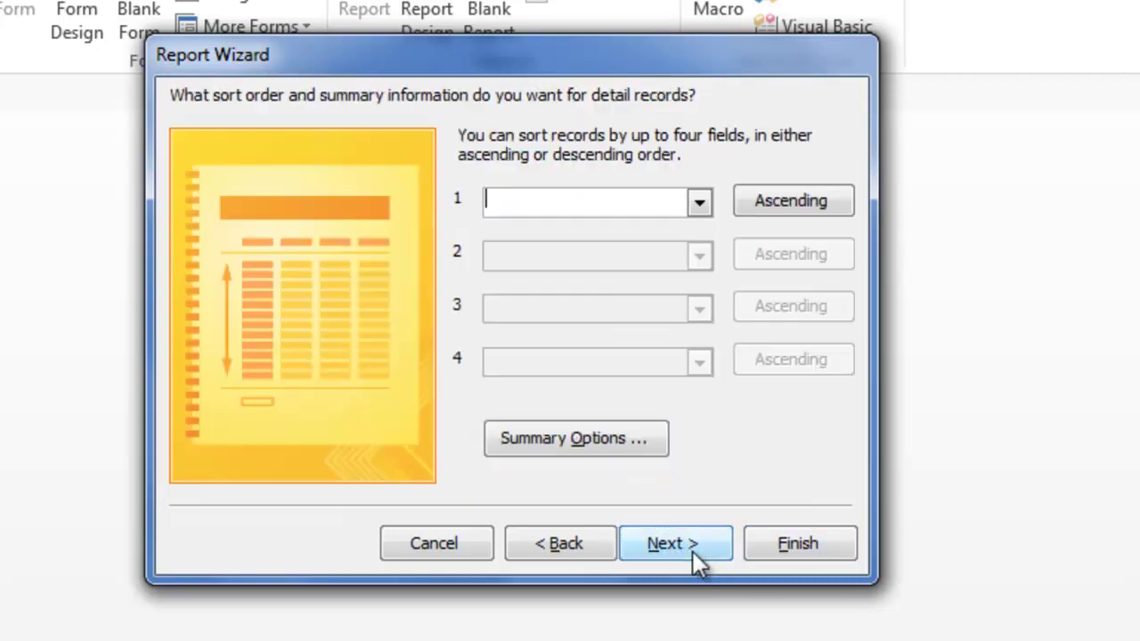
click(701, 204)
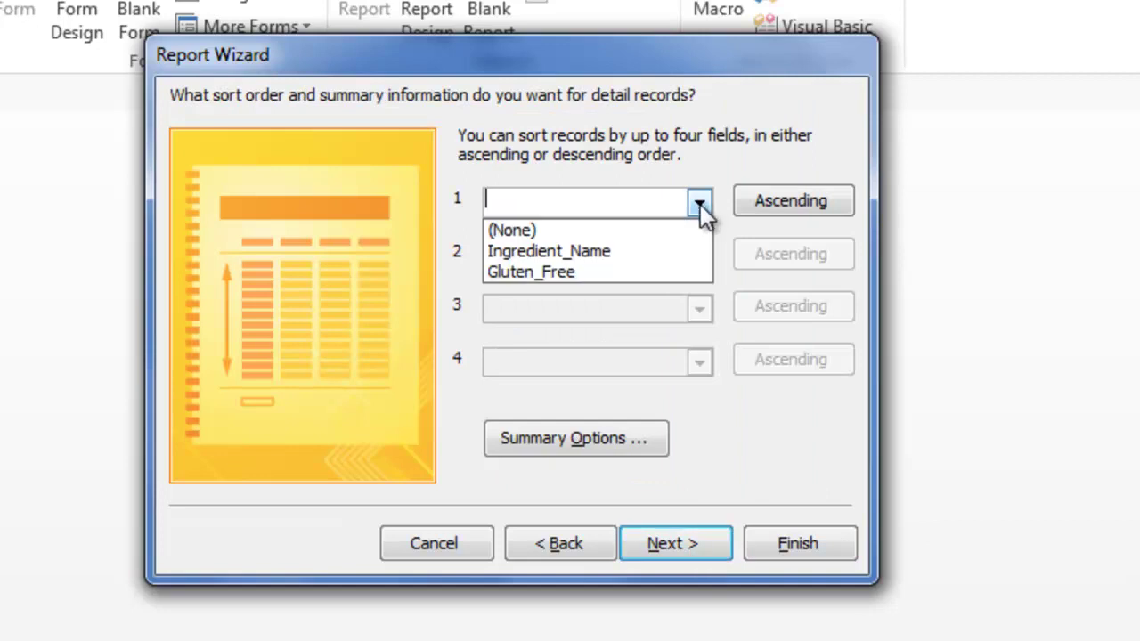
click(629, 253)
click(709, 543)
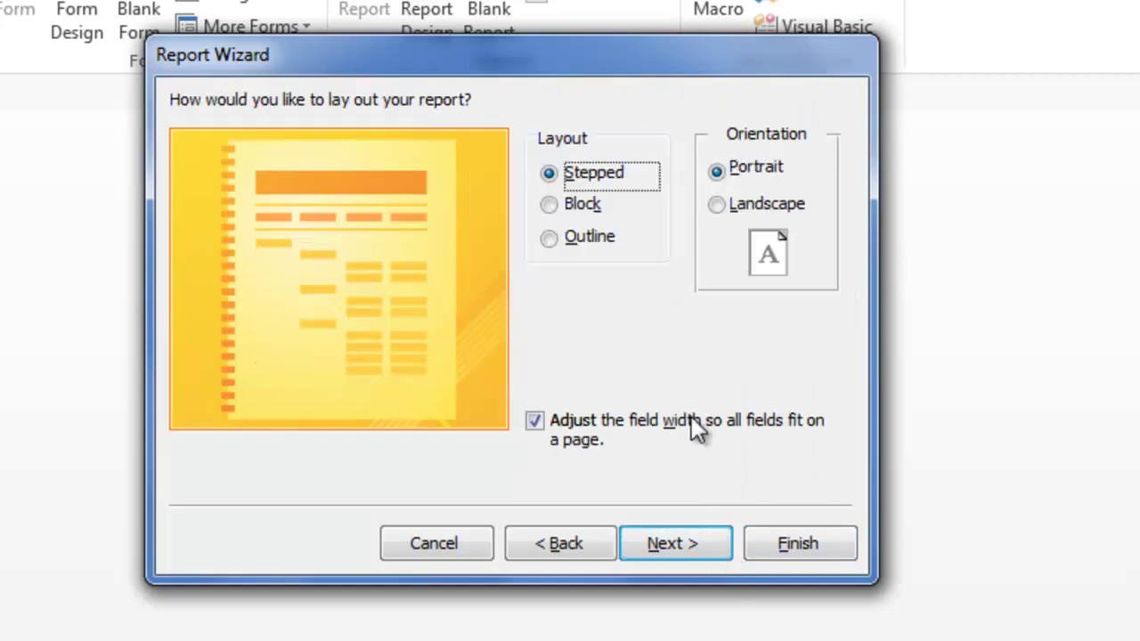
Step: Keep the stepped portrait layout, title the report Recipes and Gluten Free, and finish the wizard with a preview
click(666, 543)
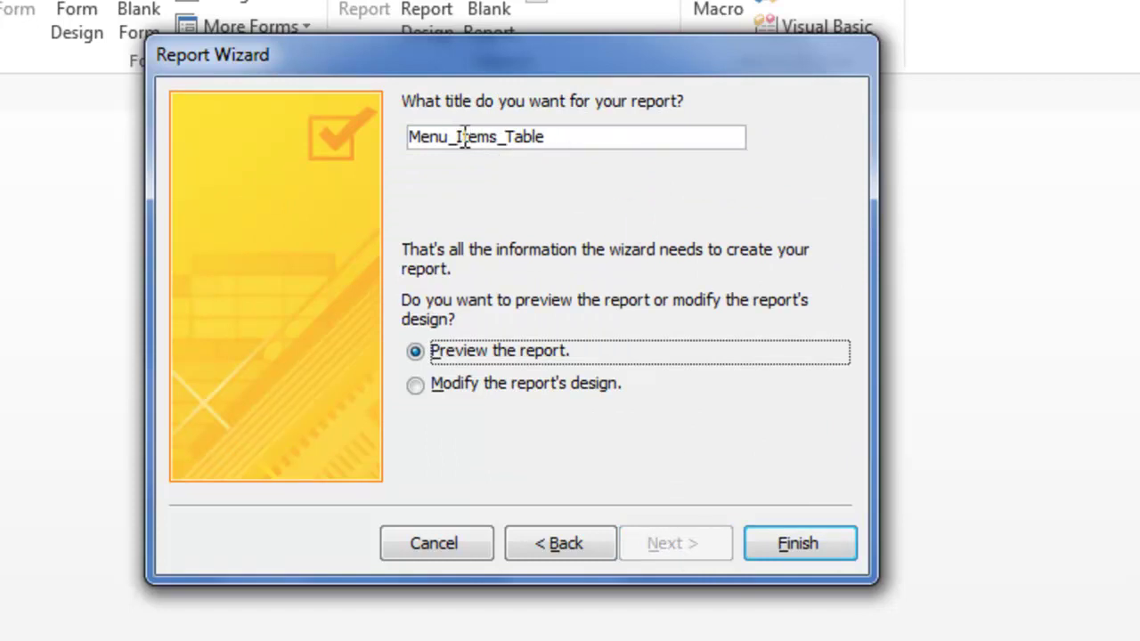
double_click(594, 146)
text(R)
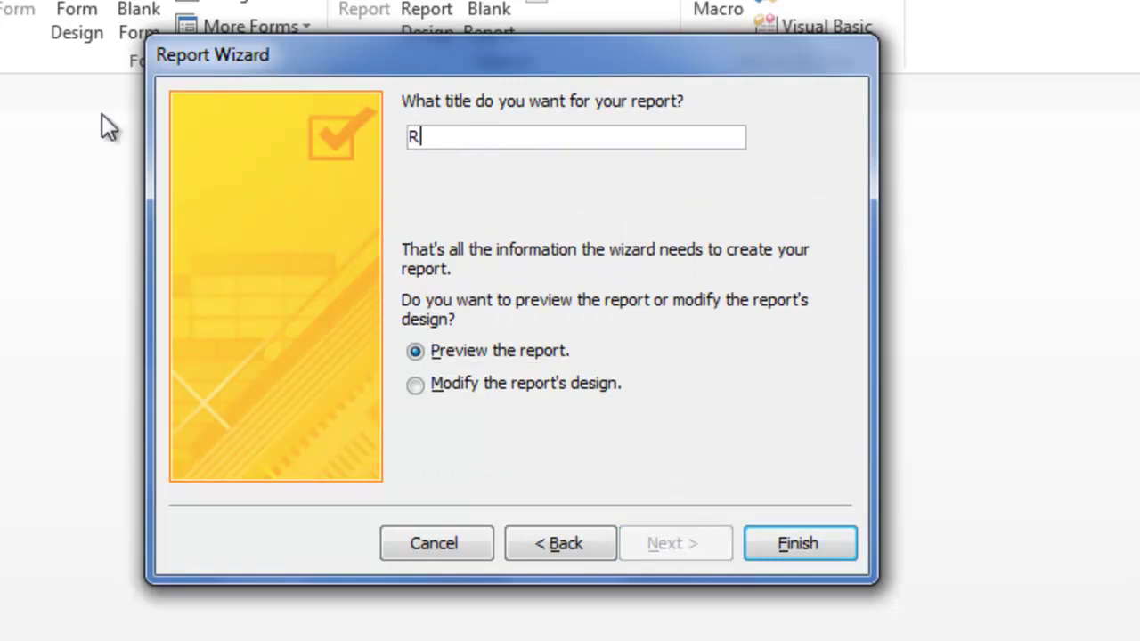
text(ecipes and Glute)
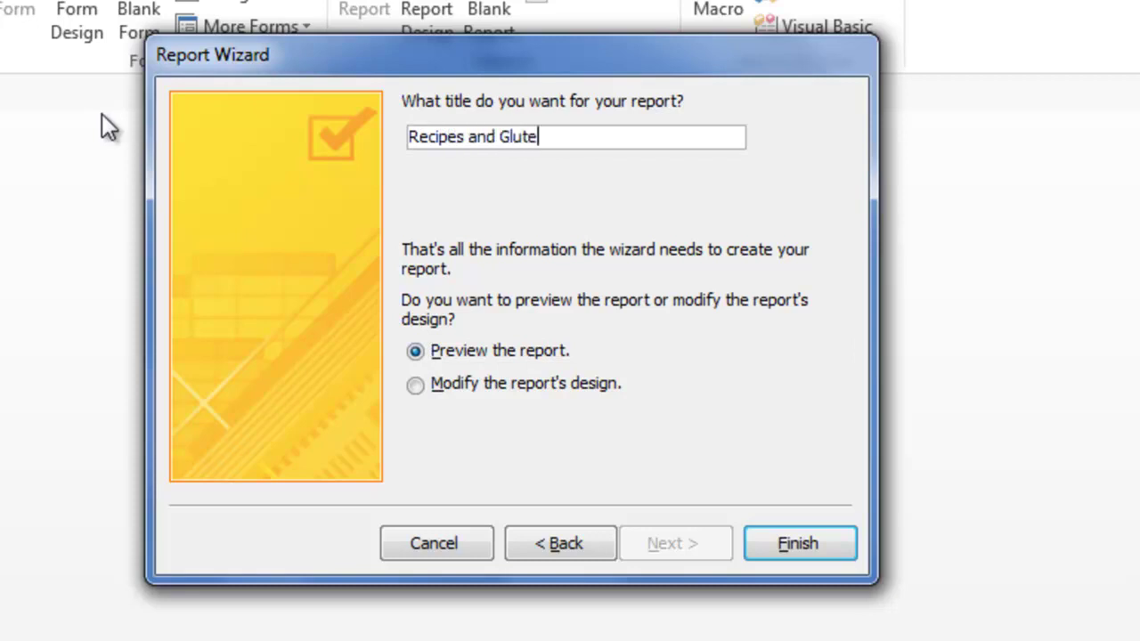
text(n Free)
click(834, 542)
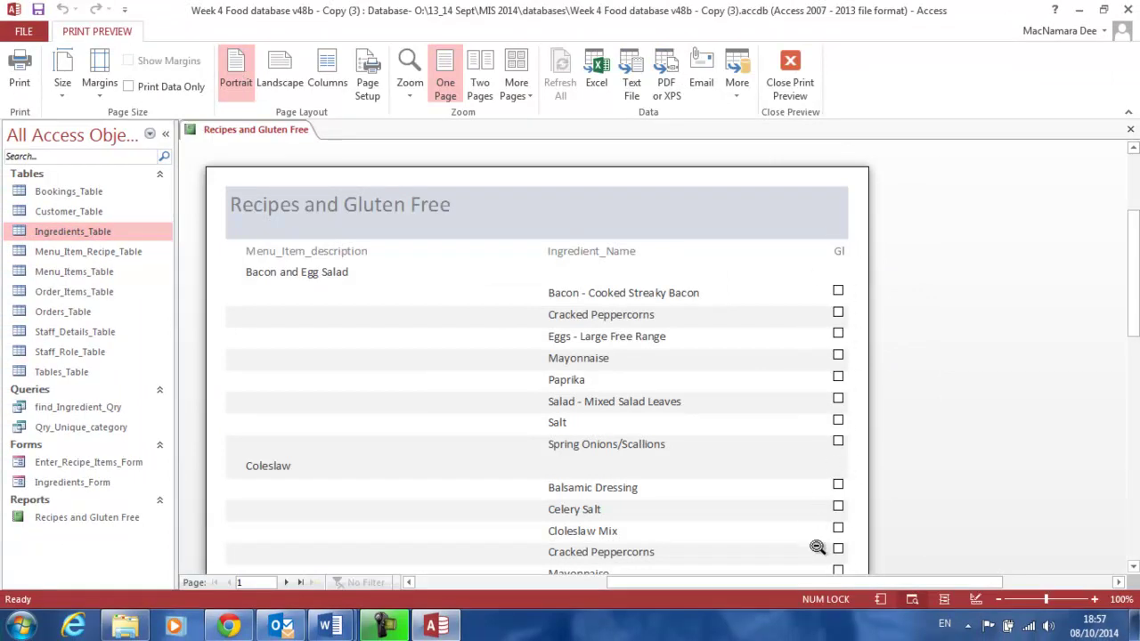
Step: Close the report's print preview and hide the Field List in Design View
click(787, 70)
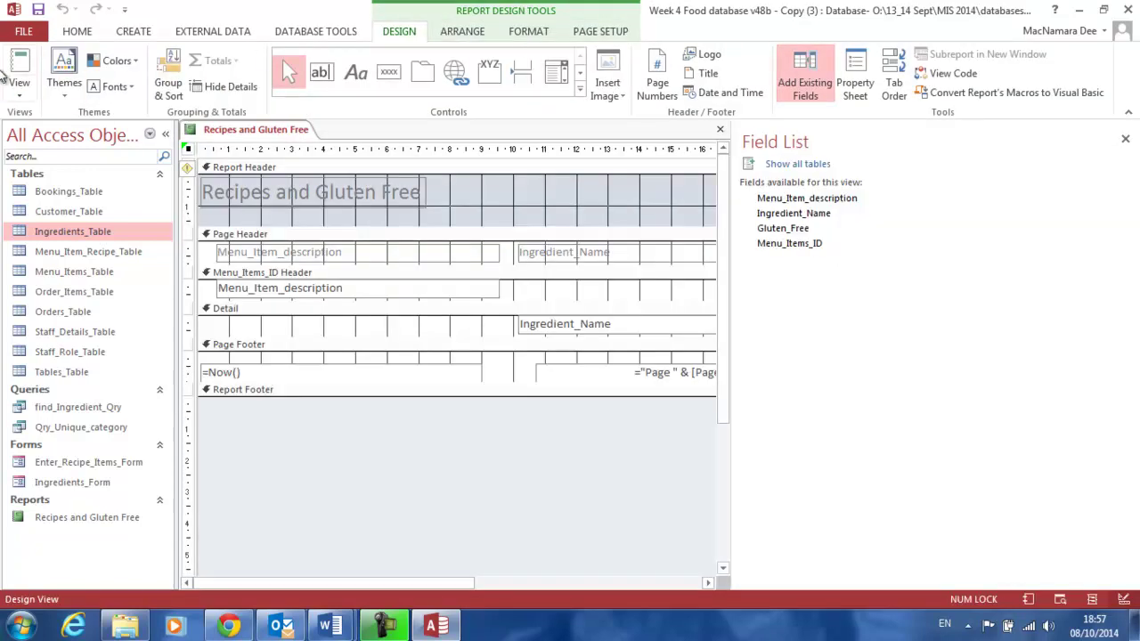
click(19, 85)
click(53, 230)
click(1125, 140)
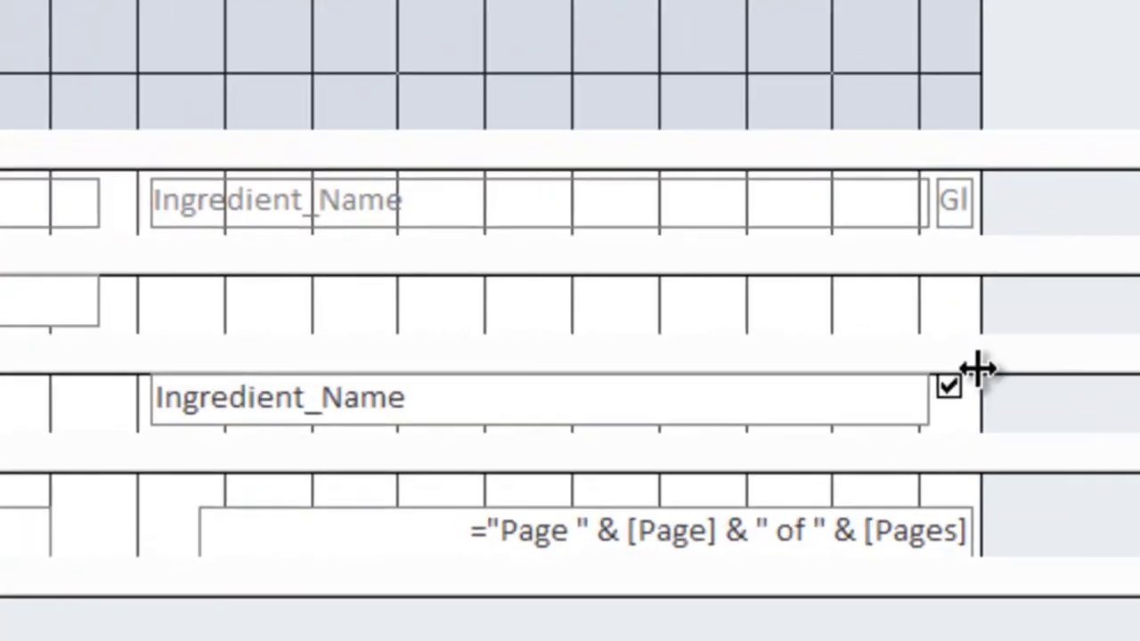
Step: Move the Ingredient_Name label and its detail text box about 1.5 cm to the left in the report design
click(476, 191)
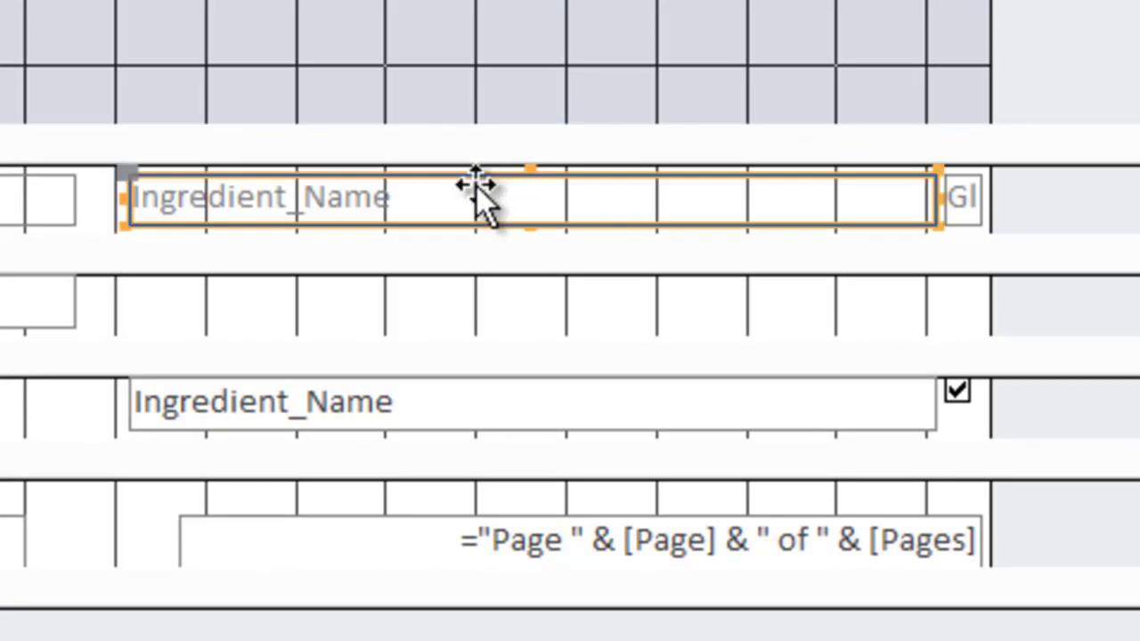
click(131, 210)
drag(131, 210, 1, 203)
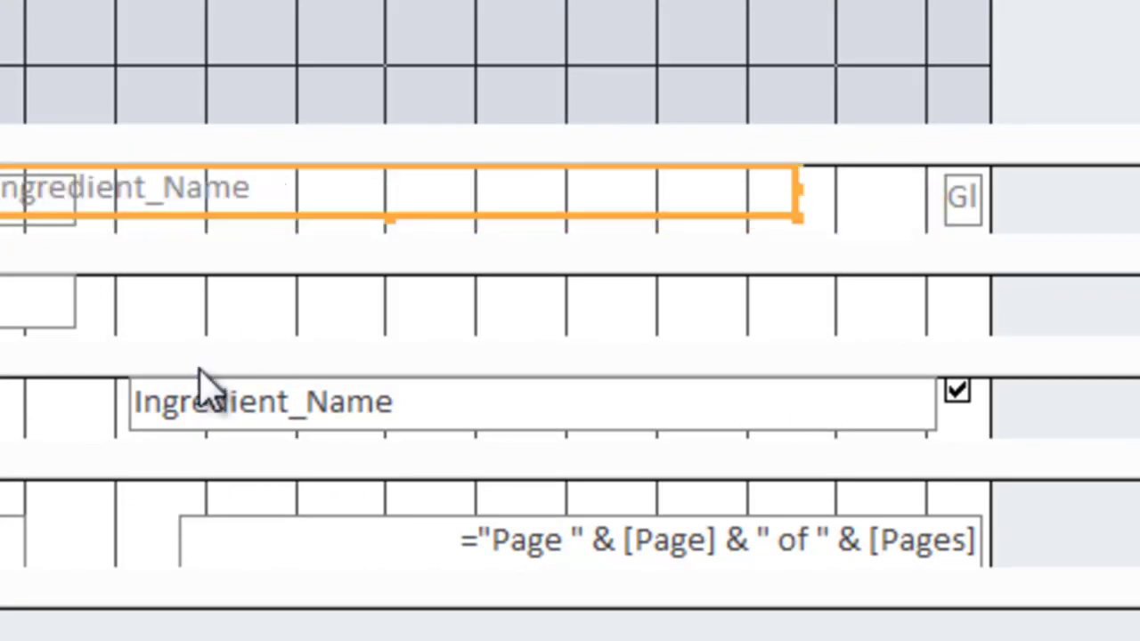
click(197, 416)
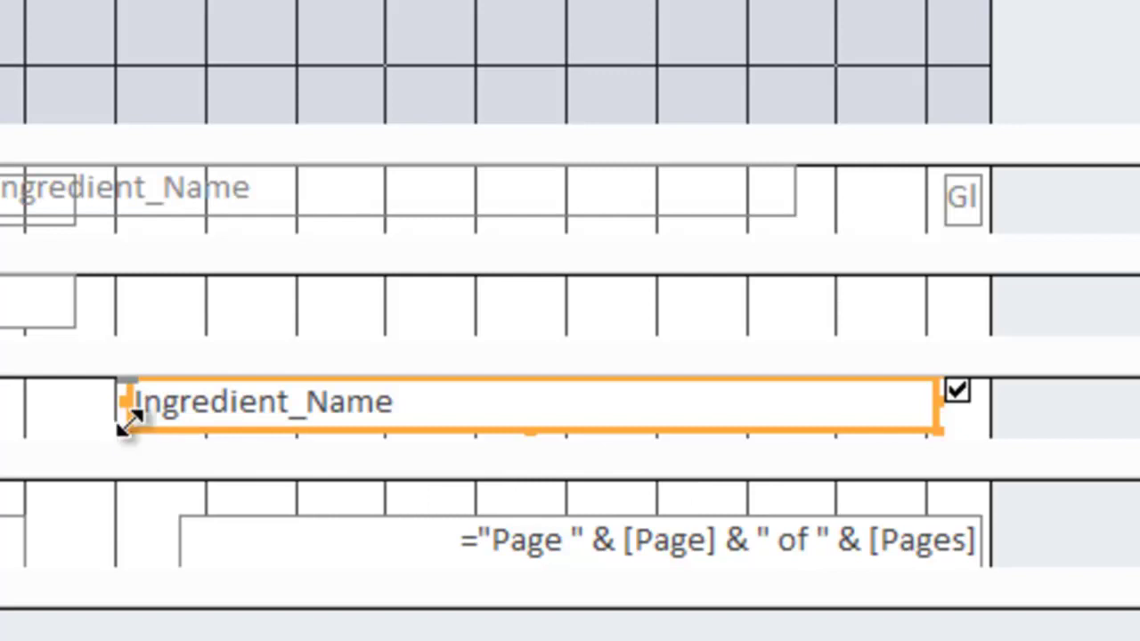
drag(125, 415, 4, 401)
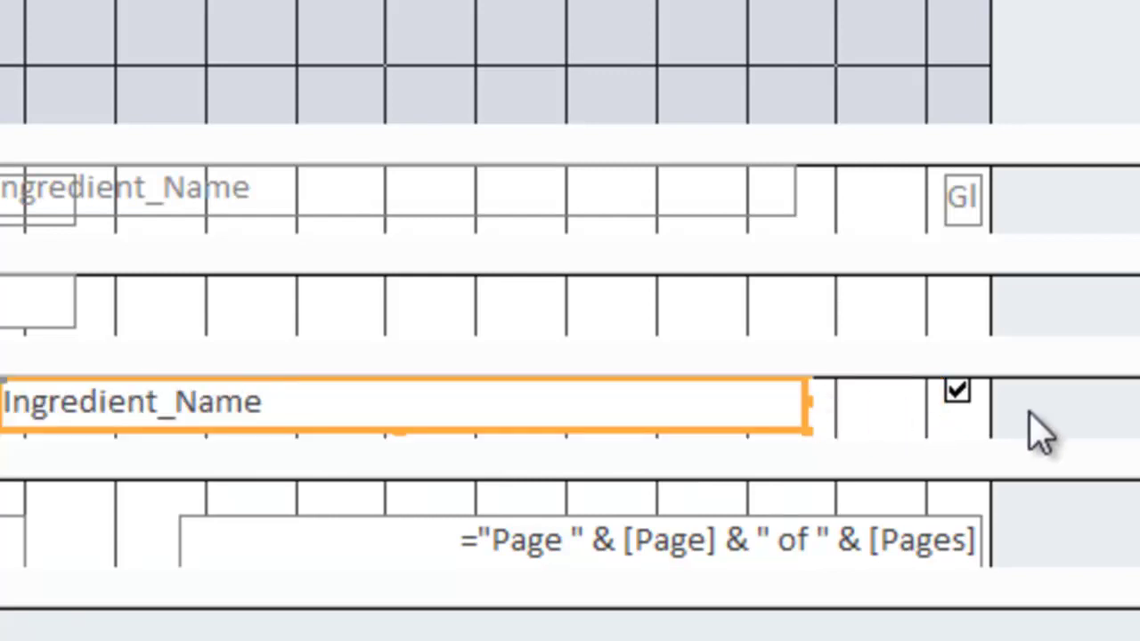
Step: Move the Gluten_Free check box about 1 cm left and reposition and widen its header label to about 2 cm
click(957, 394)
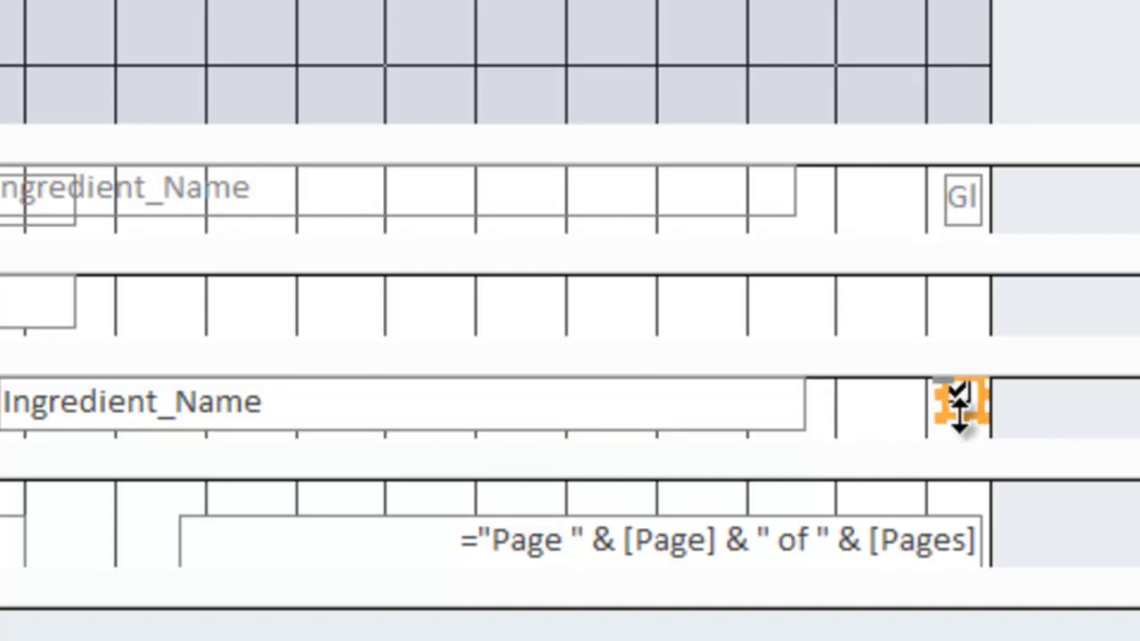
mouse_move(962, 438)
mouse_down()
mouse_move(917, 437)
mouse_move(958, 432)
mouse_up()
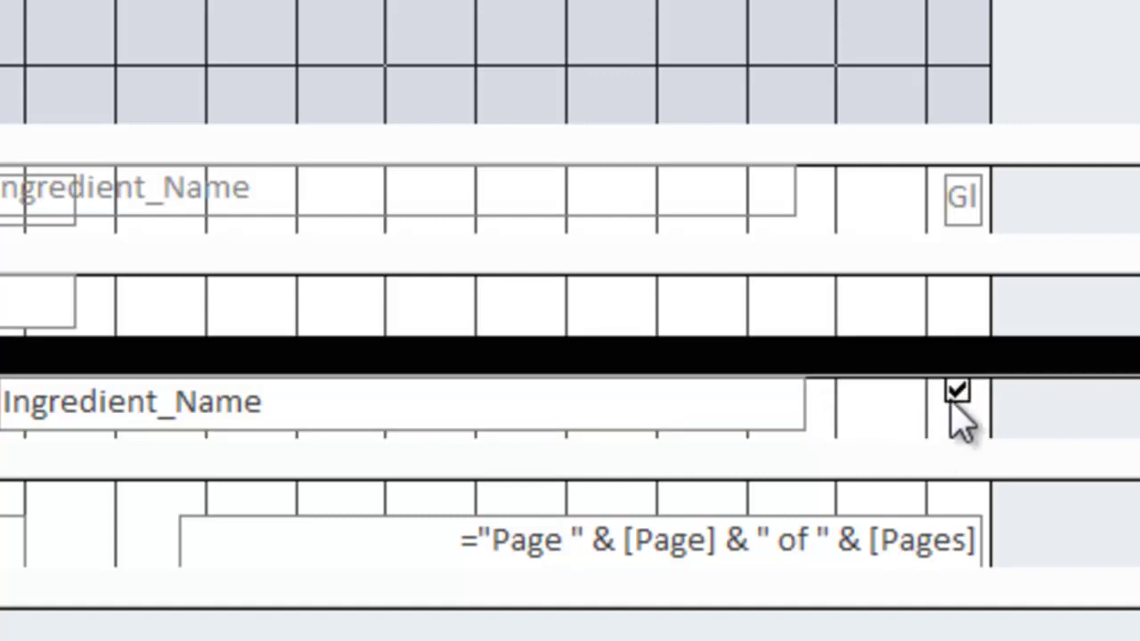
click(956, 396)
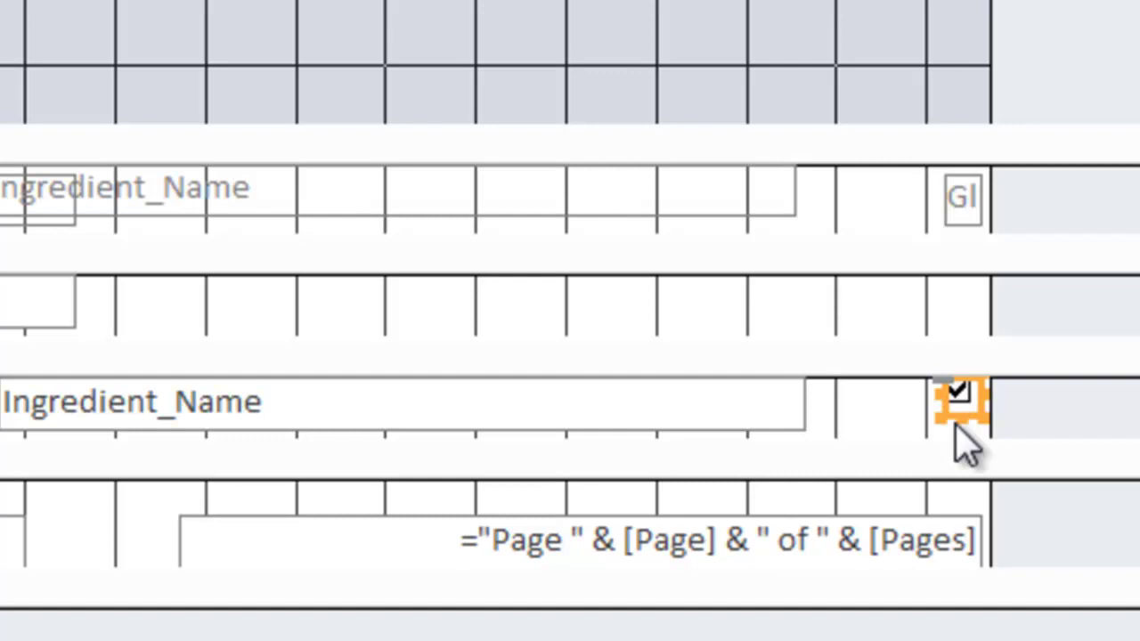
drag(948, 405, 849, 406)
click(962, 210)
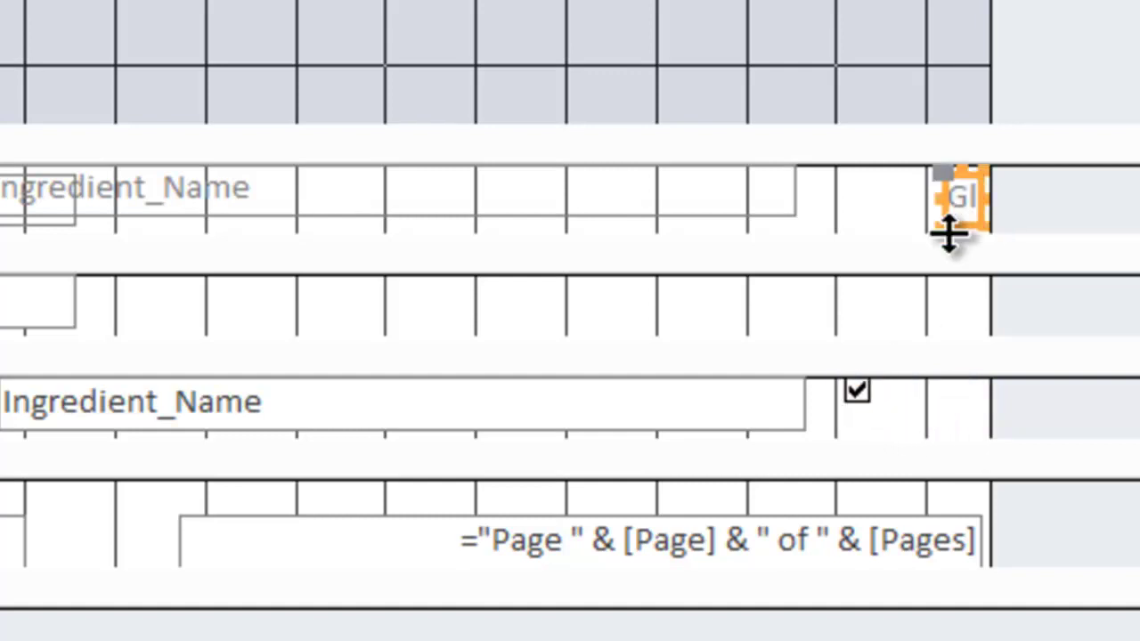
drag(936, 191, 799, 218)
drag(870, 224, 807, 217)
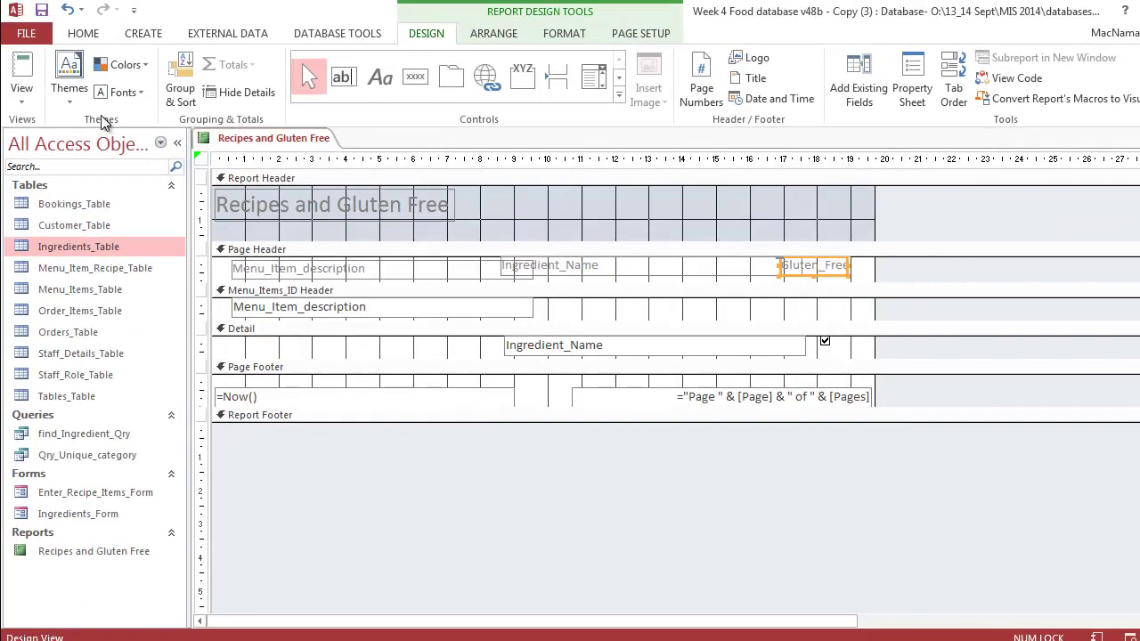
Step: Set the font colour of the Gluten_Free, Ingredient_Name and Menu_Item_description header labels to red
click(88, 36)
click(768, 92)
click(580, 271)
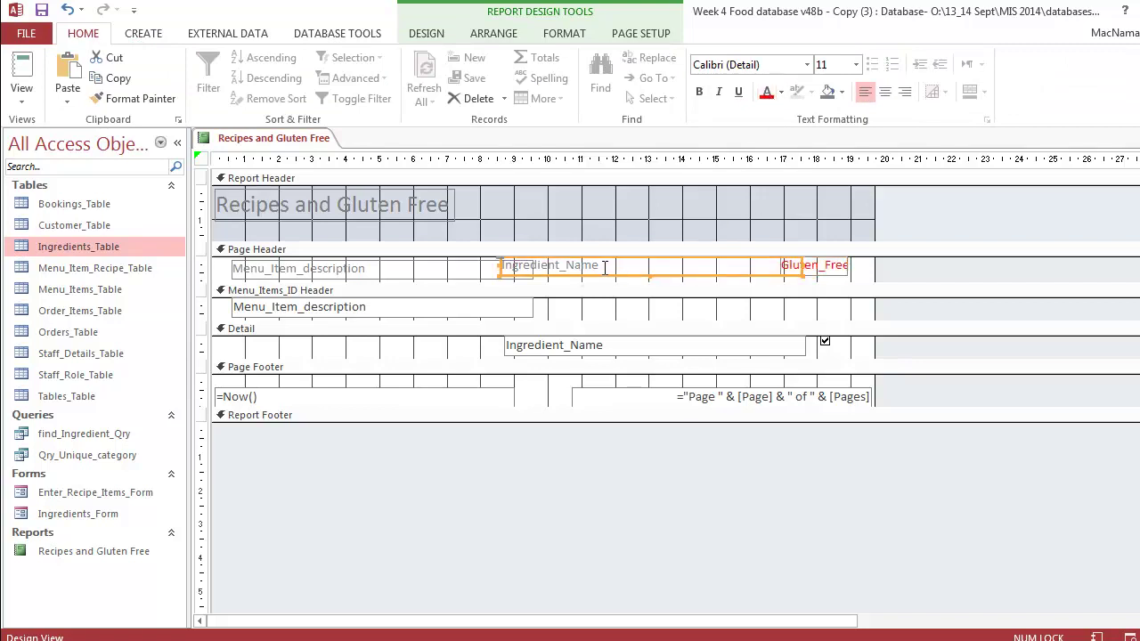
click(606, 267)
click(766, 93)
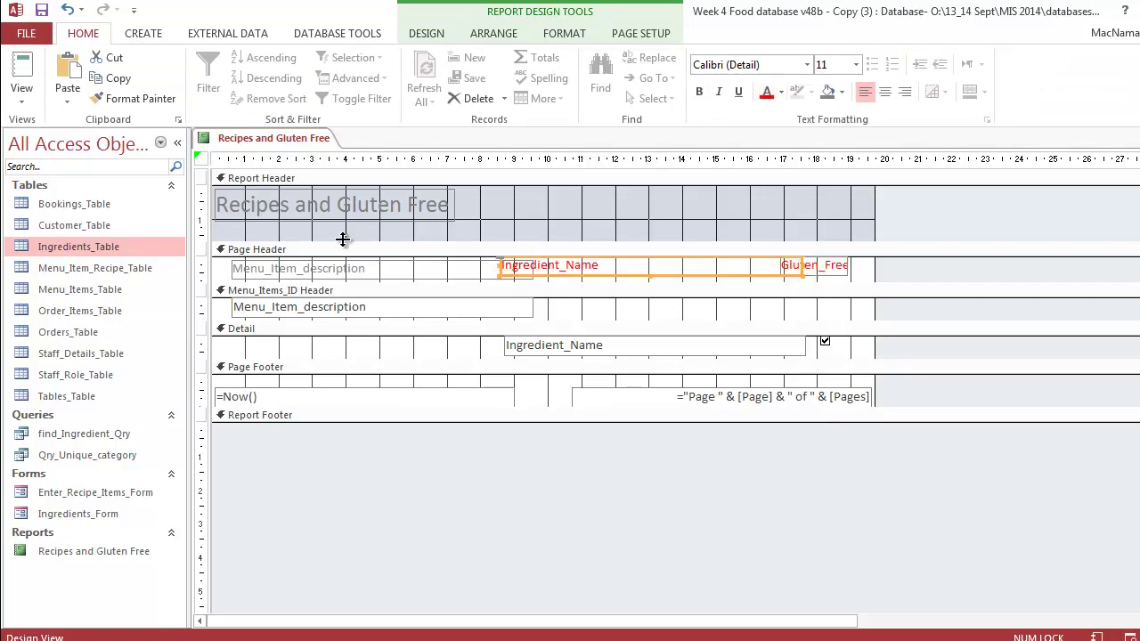
click(371, 269)
click(371, 270)
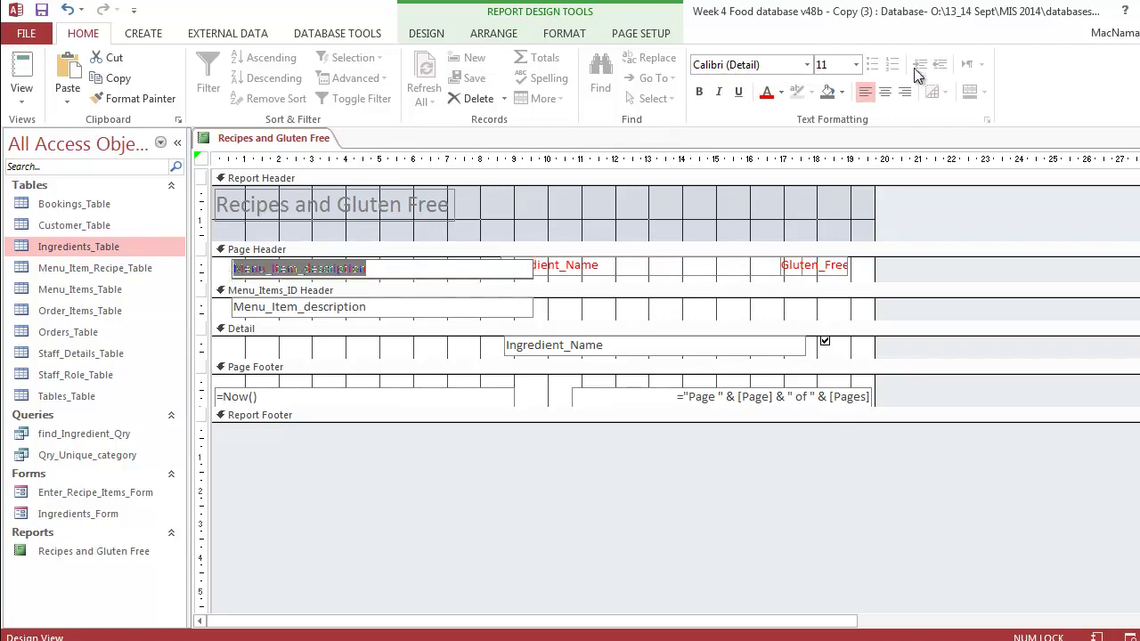
click(766, 93)
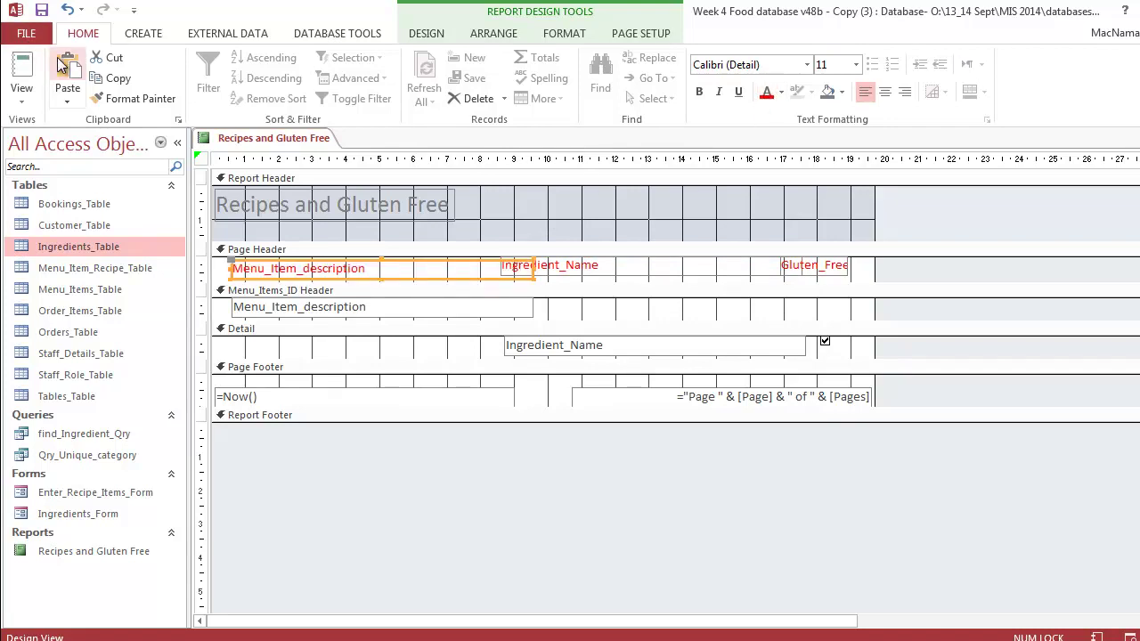
Step: Check the report in Report View, then widen the Gluten_Free header label to about 2.6 cm in Design View
click(26, 64)
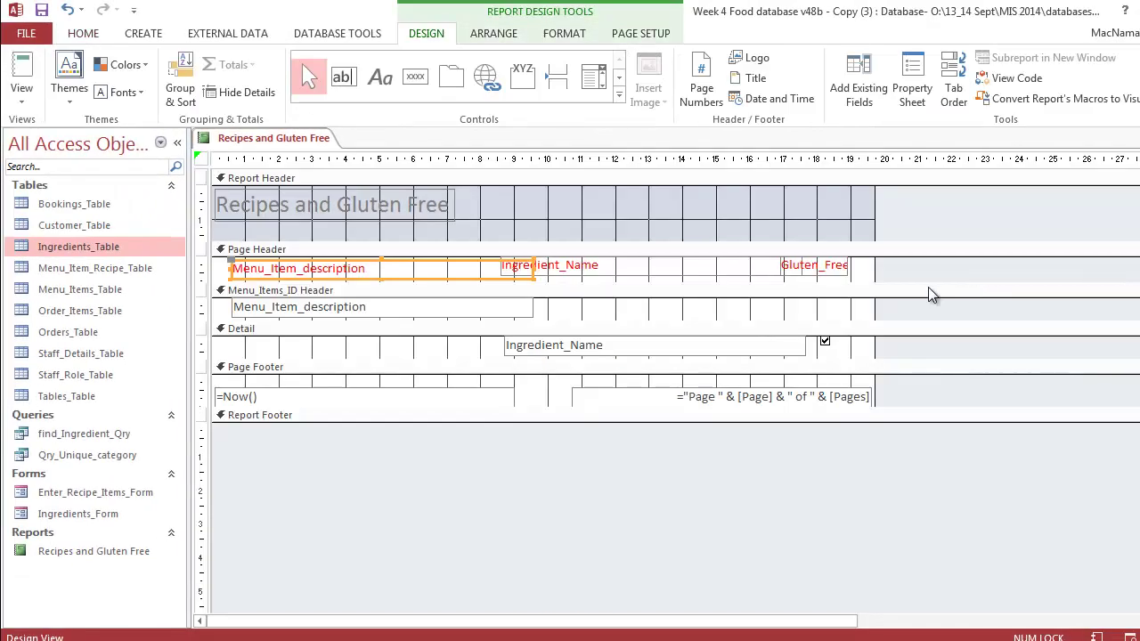
click(824, 273)
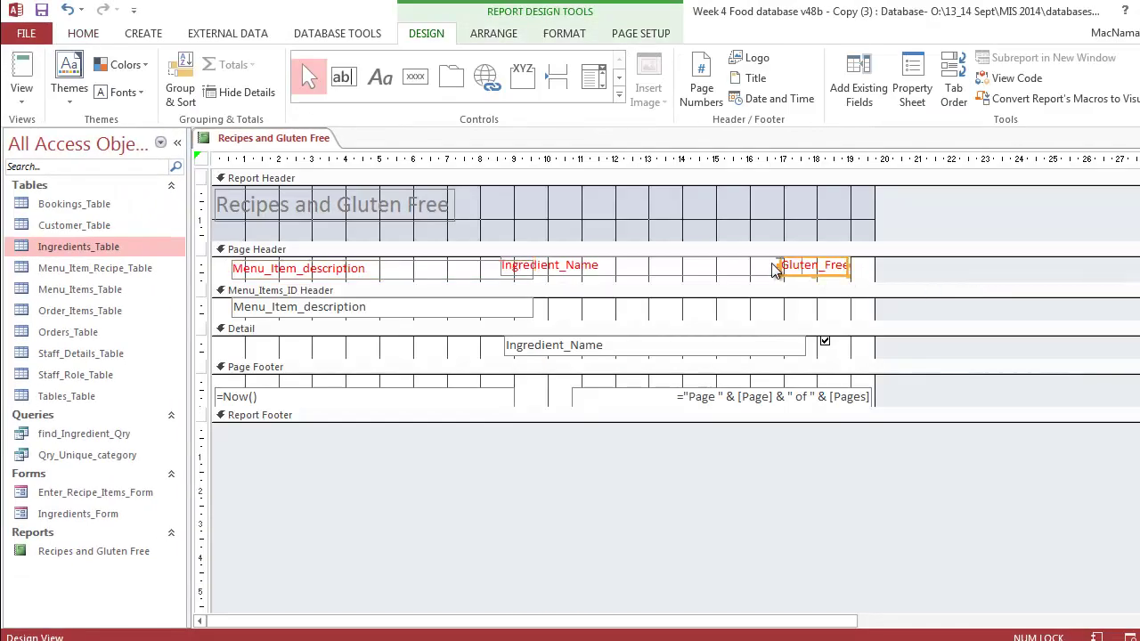
drag(779, 265, 762, 264)
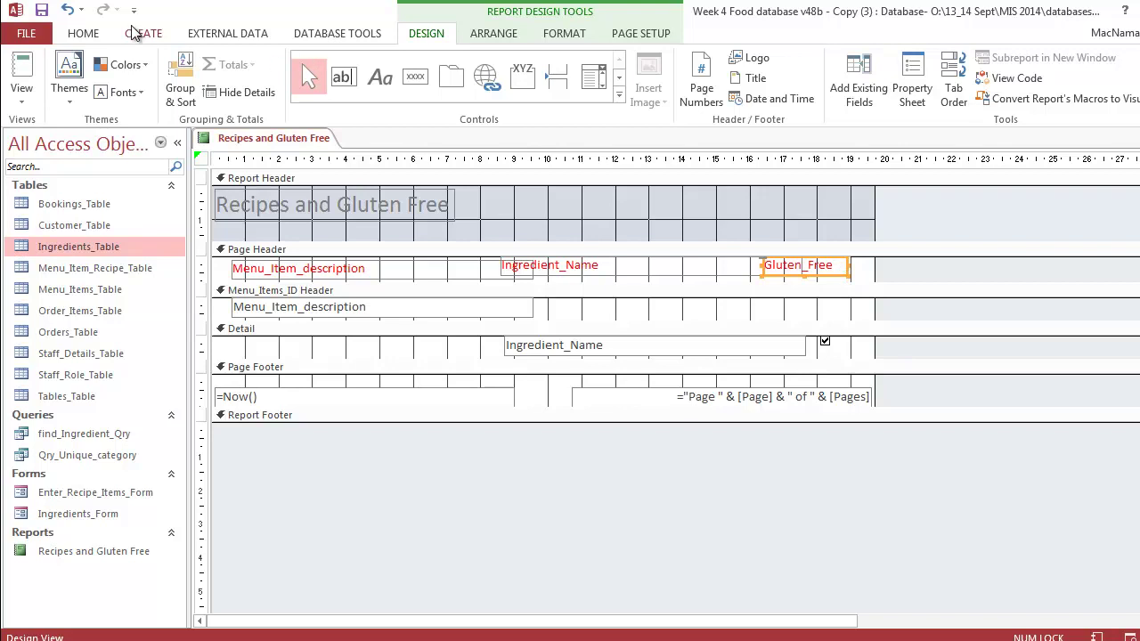
Step: Right-align the text of the Gluten_Free label in the Page Header
click(89, 35)
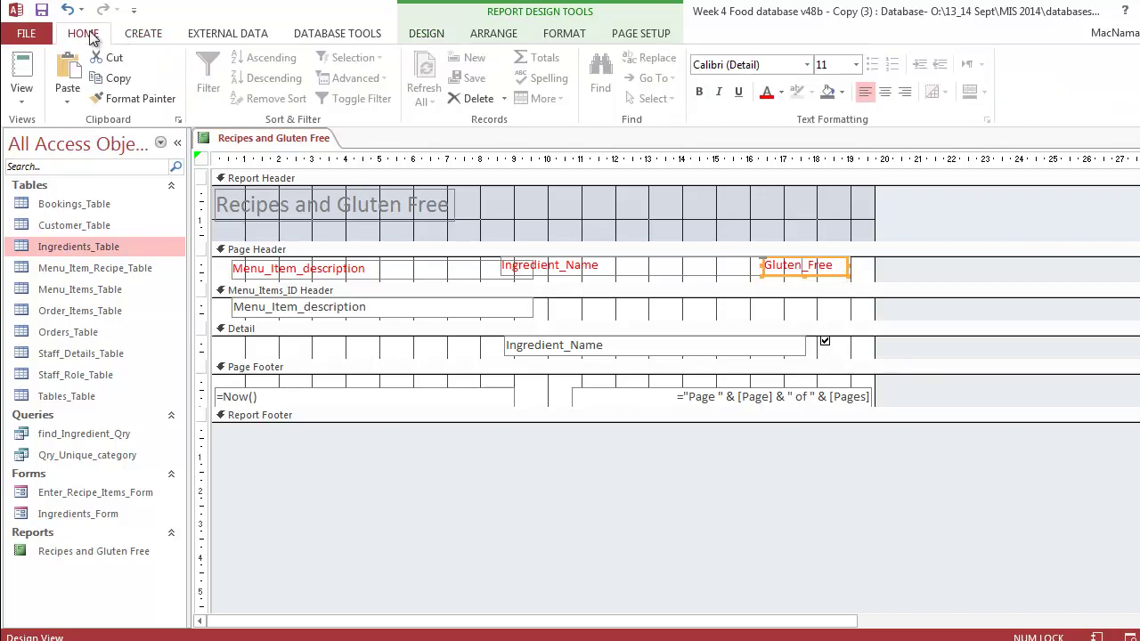
click(565, 37)
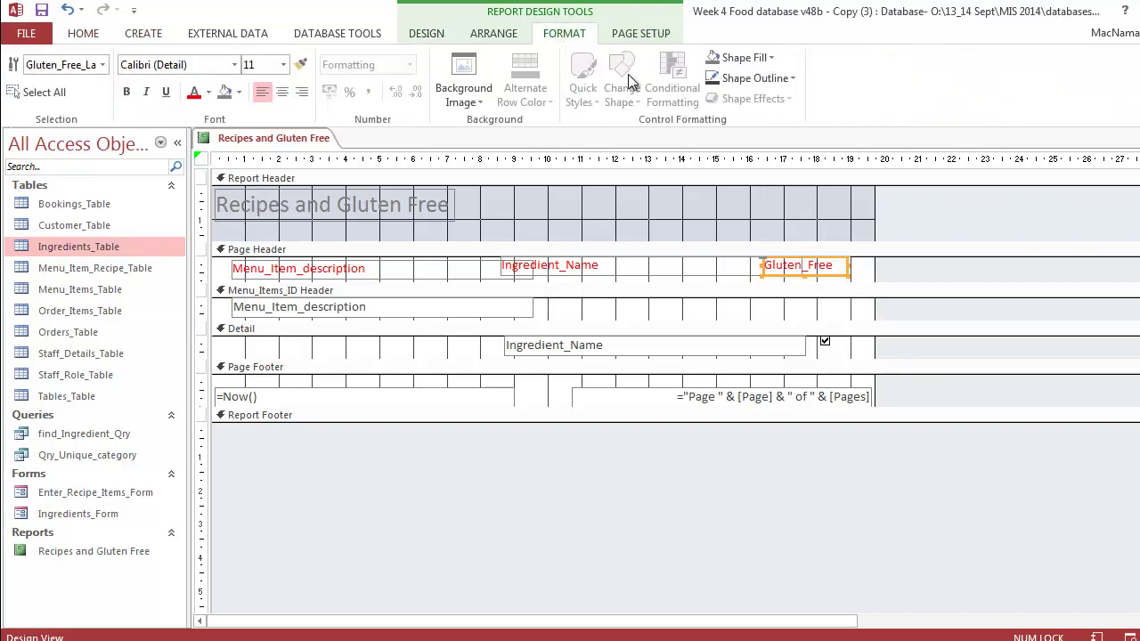
click(302, 93)
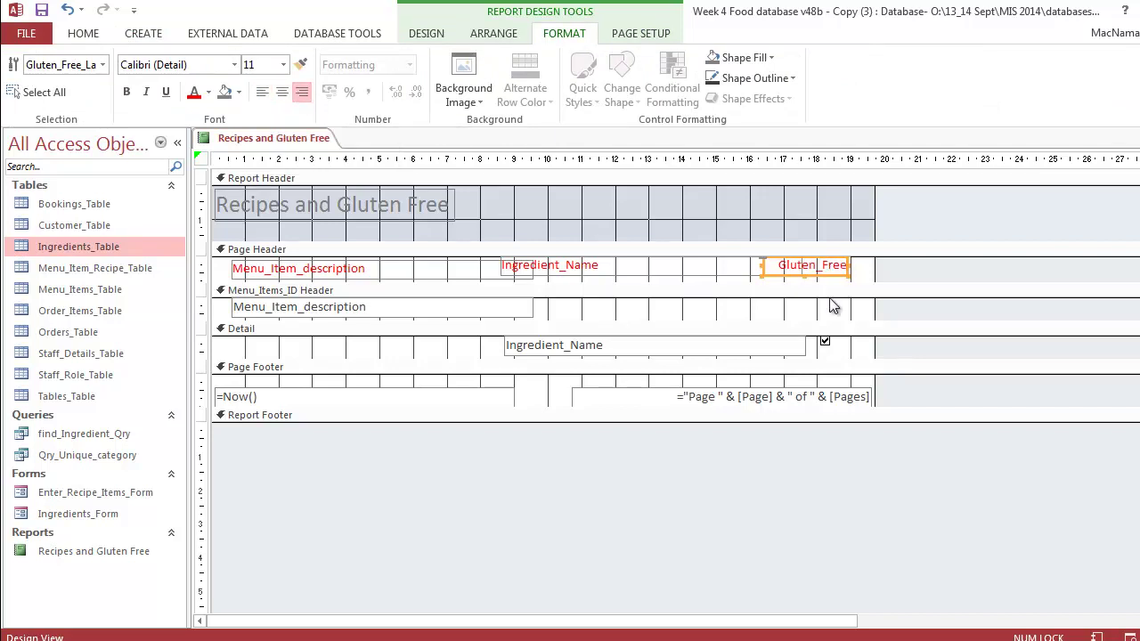
Step: Nudge the Gluten_Free check box slightly down in the Detail section and display the result in Report View
click(825, 344)
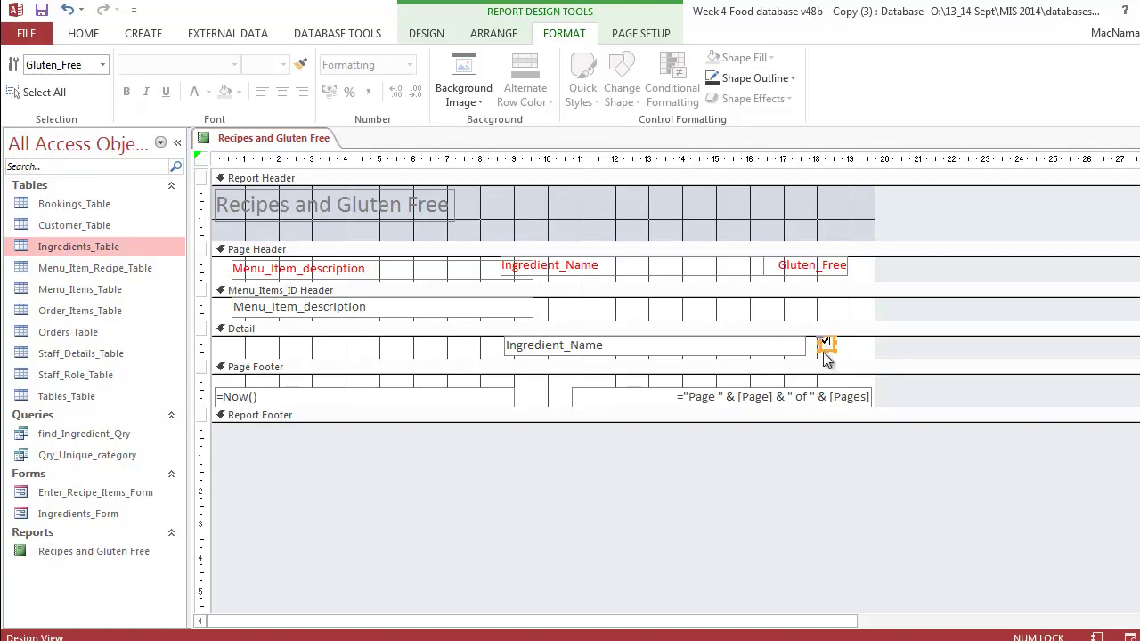
click(823, 346)
click(82, 33)
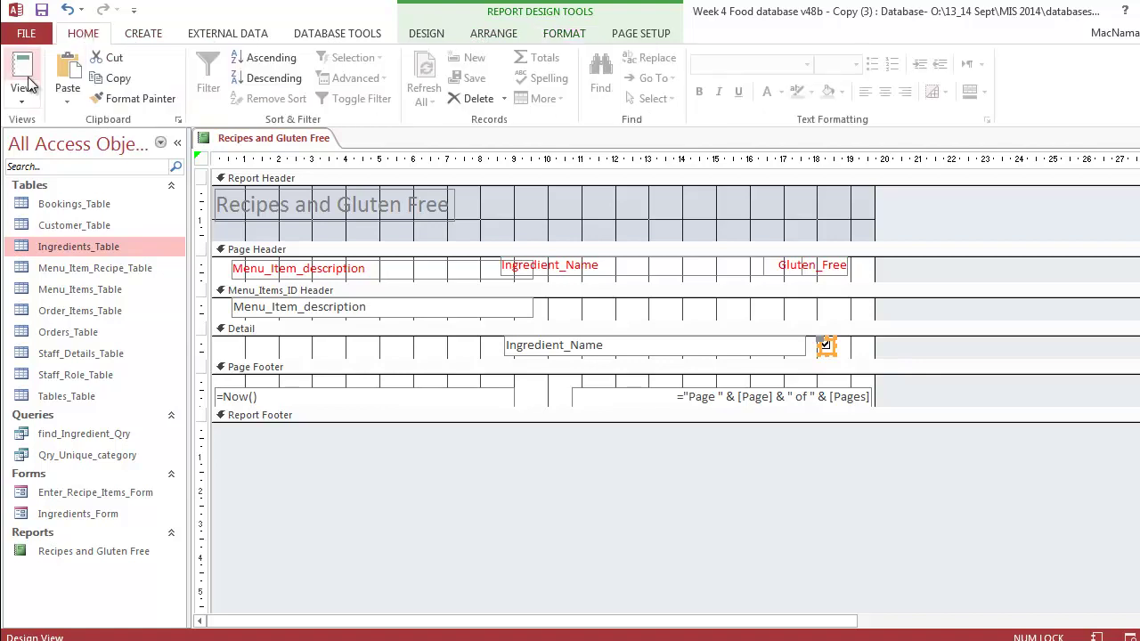
click(21, 71)
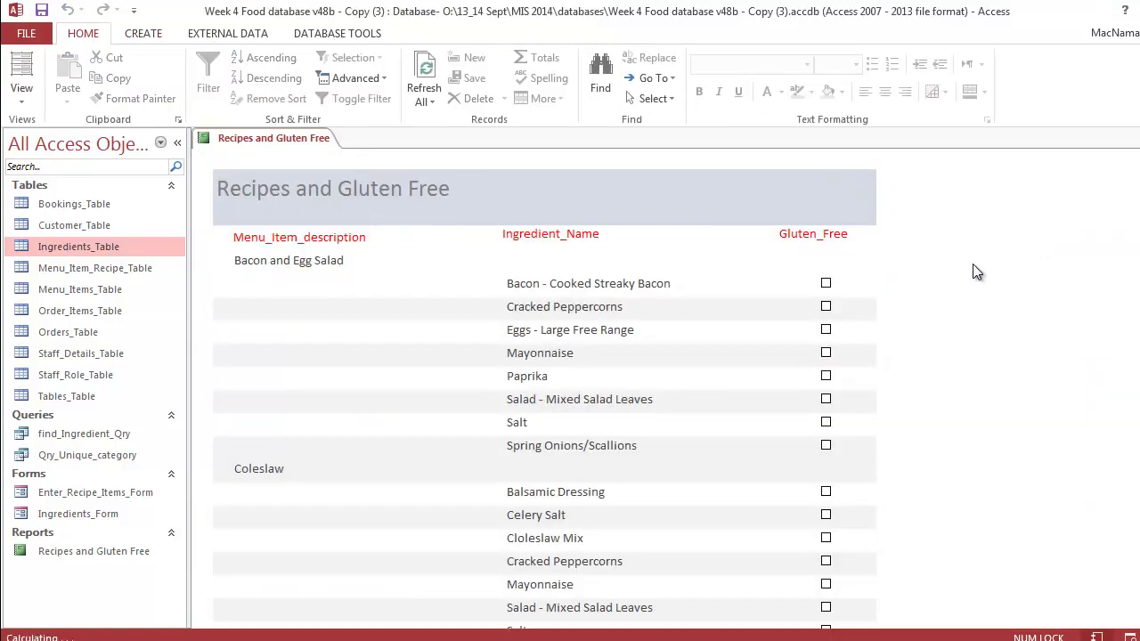